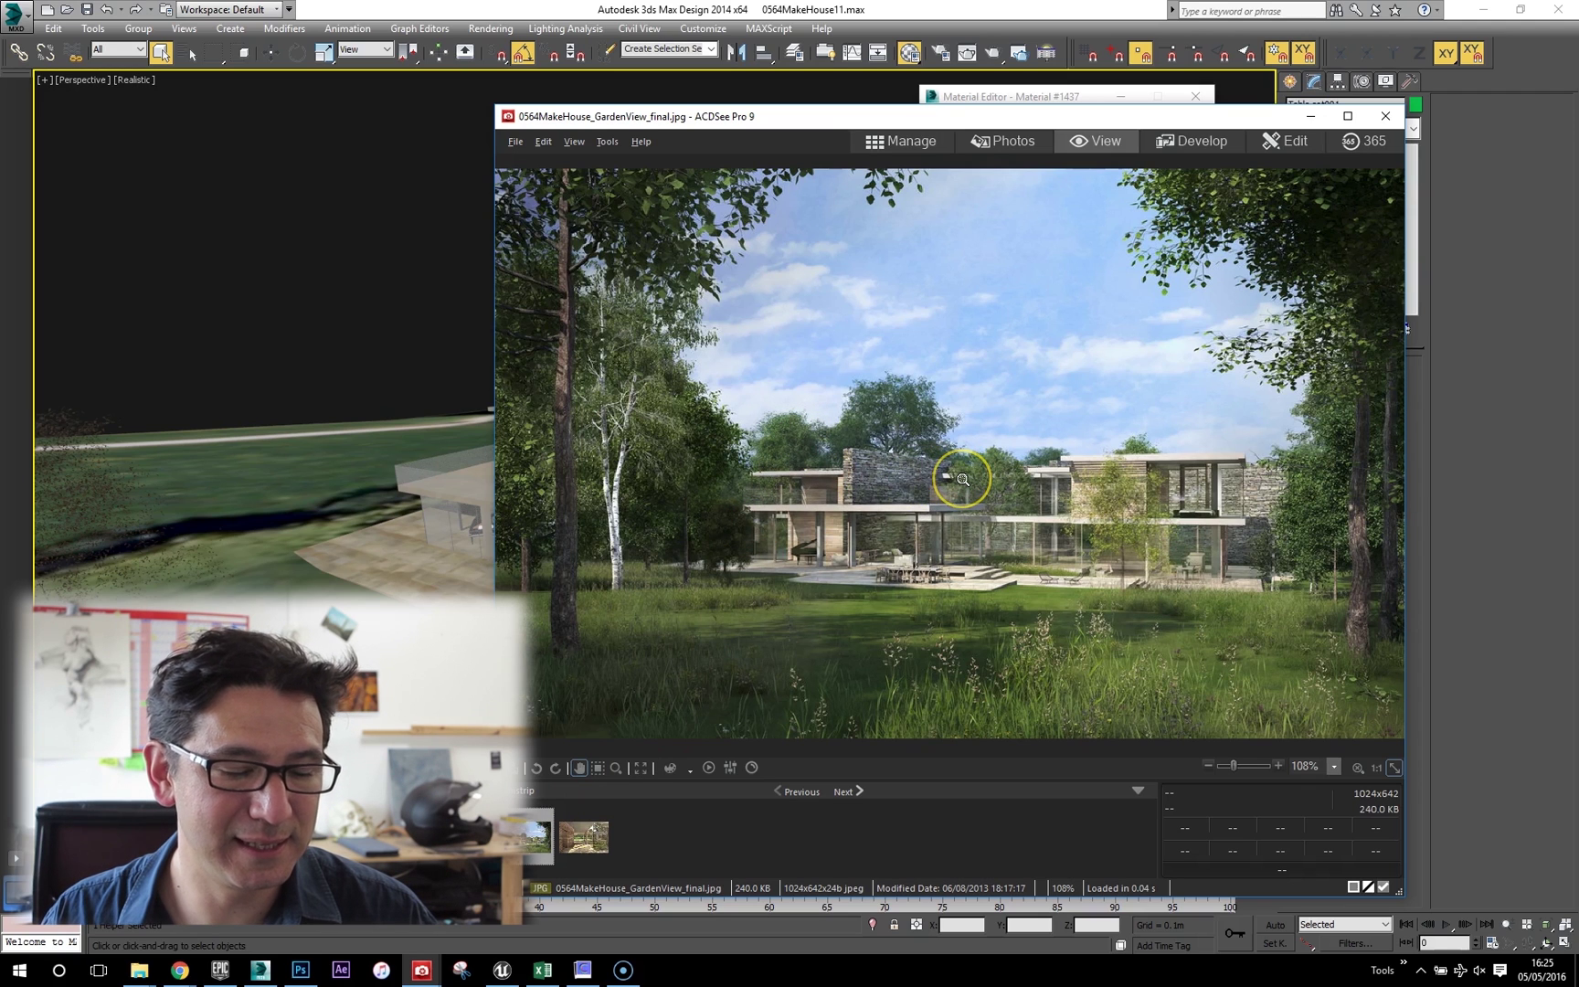
Compare the garden view render of the house with the internal view render in the image viewer.
{"action": "scroll", "coordinate": [962, 479], "scroll_direction": "down", "scroll_amount": 1}
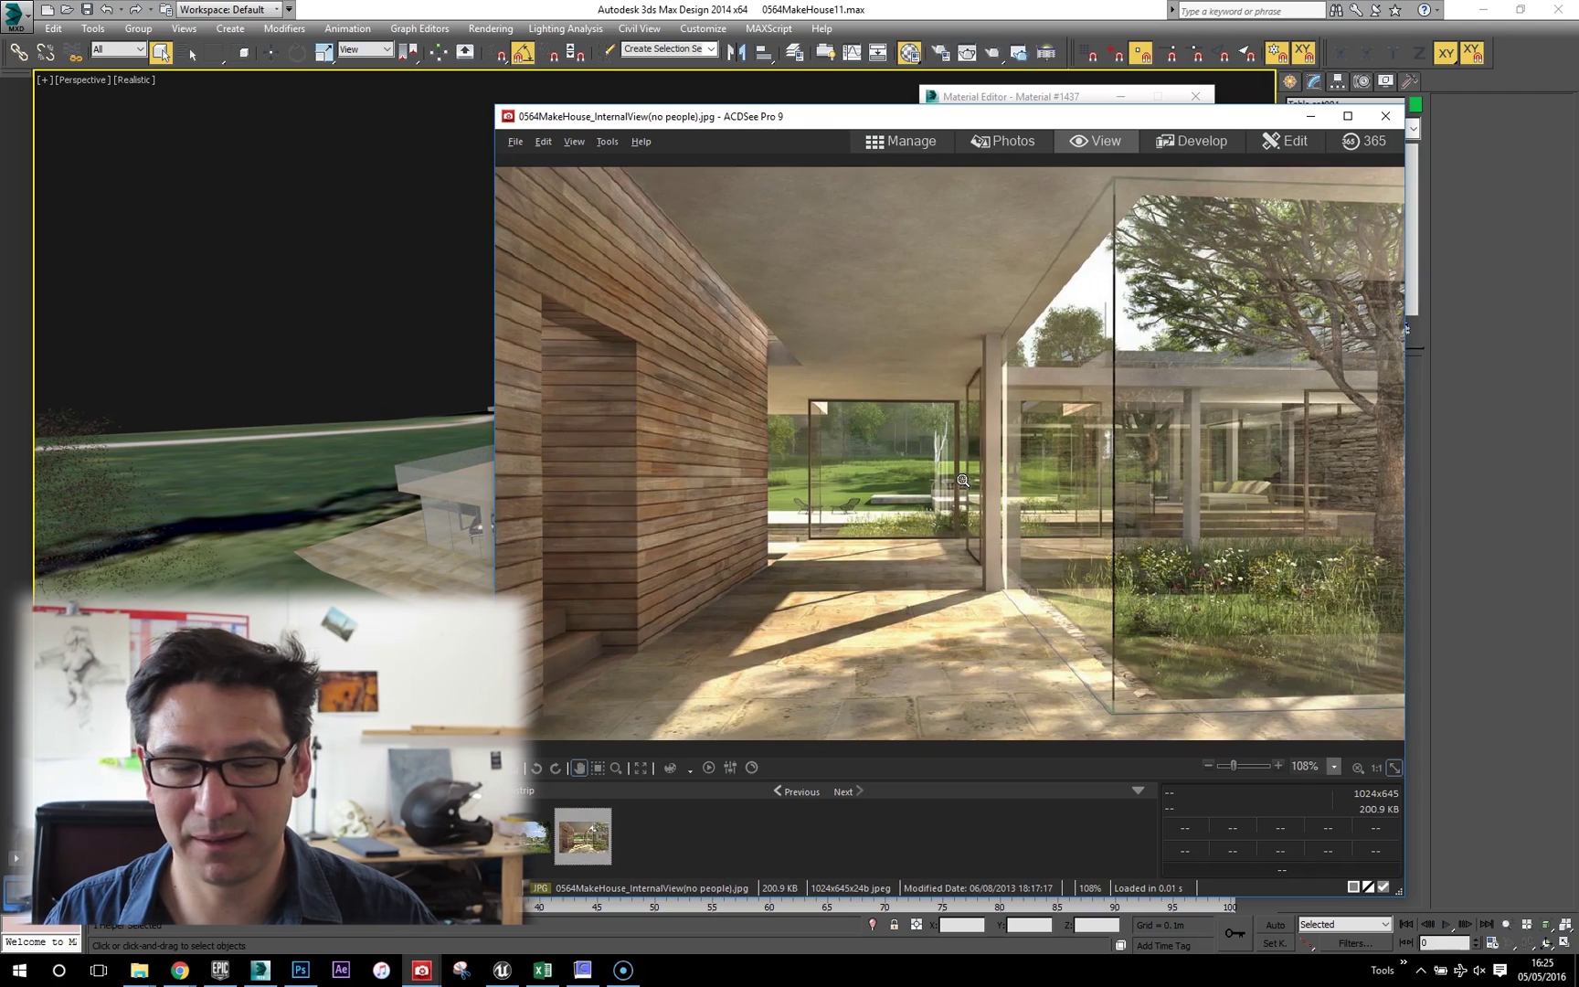
{"action": "left_click", "coordinate": [1005, 550]}
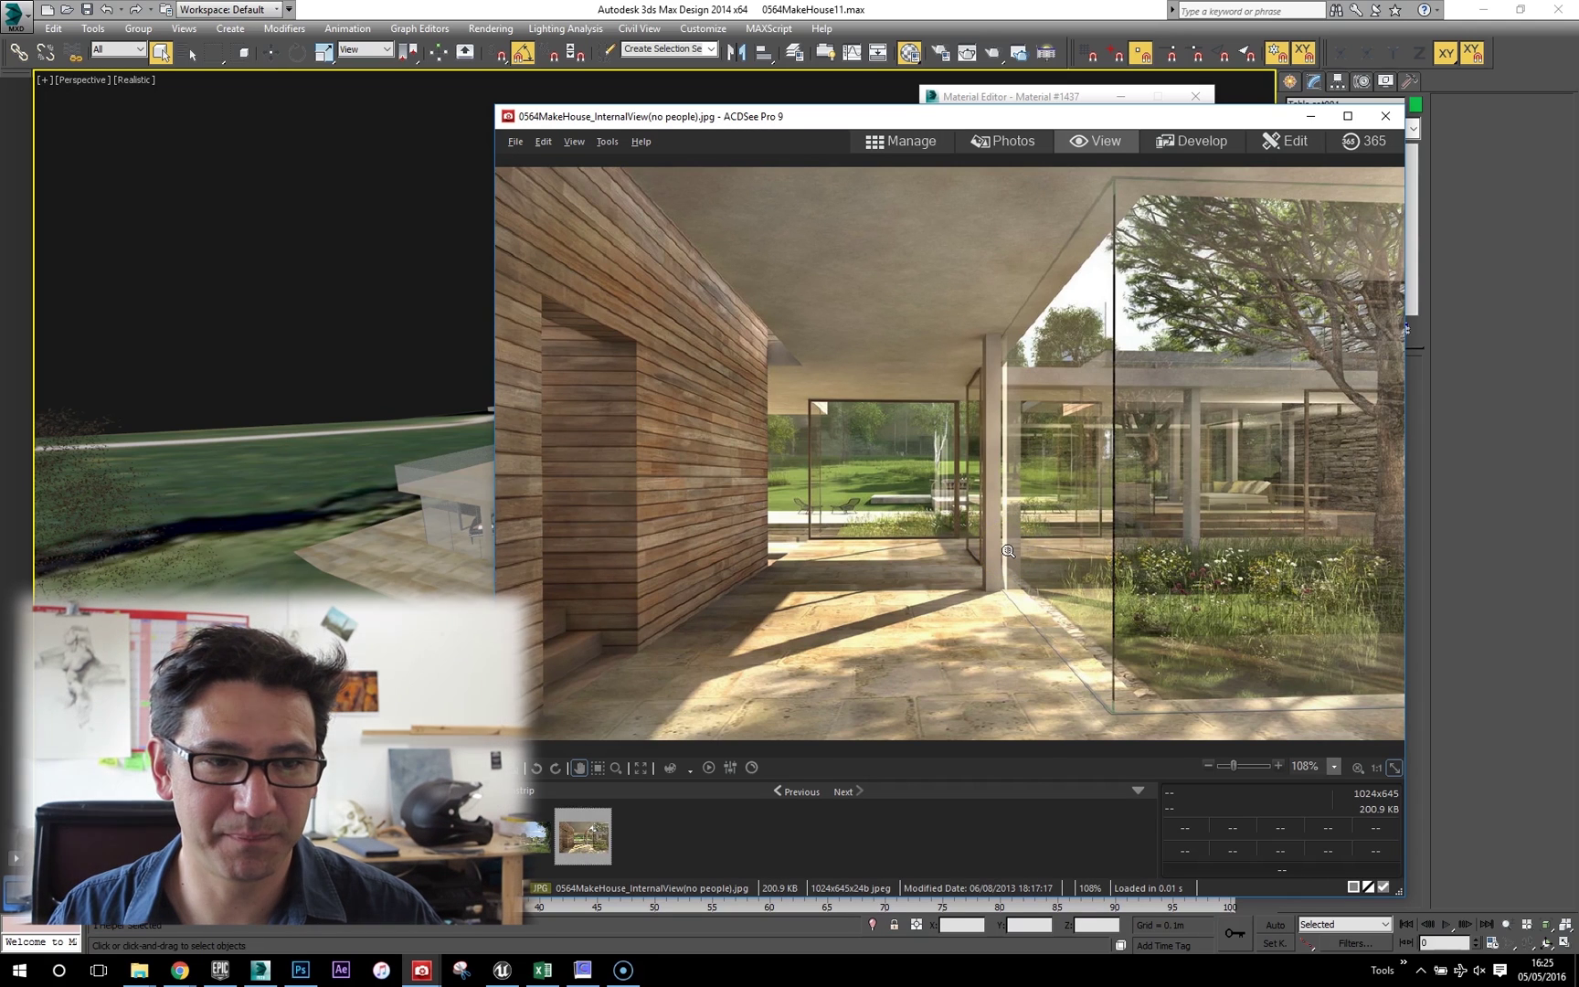
{"action": "scroll", "coordinate": [1008, 551], "scroll_direction": "up", "scroll_amount": 1}
{"action": "left_click", "coordinate": [1036, 575]}
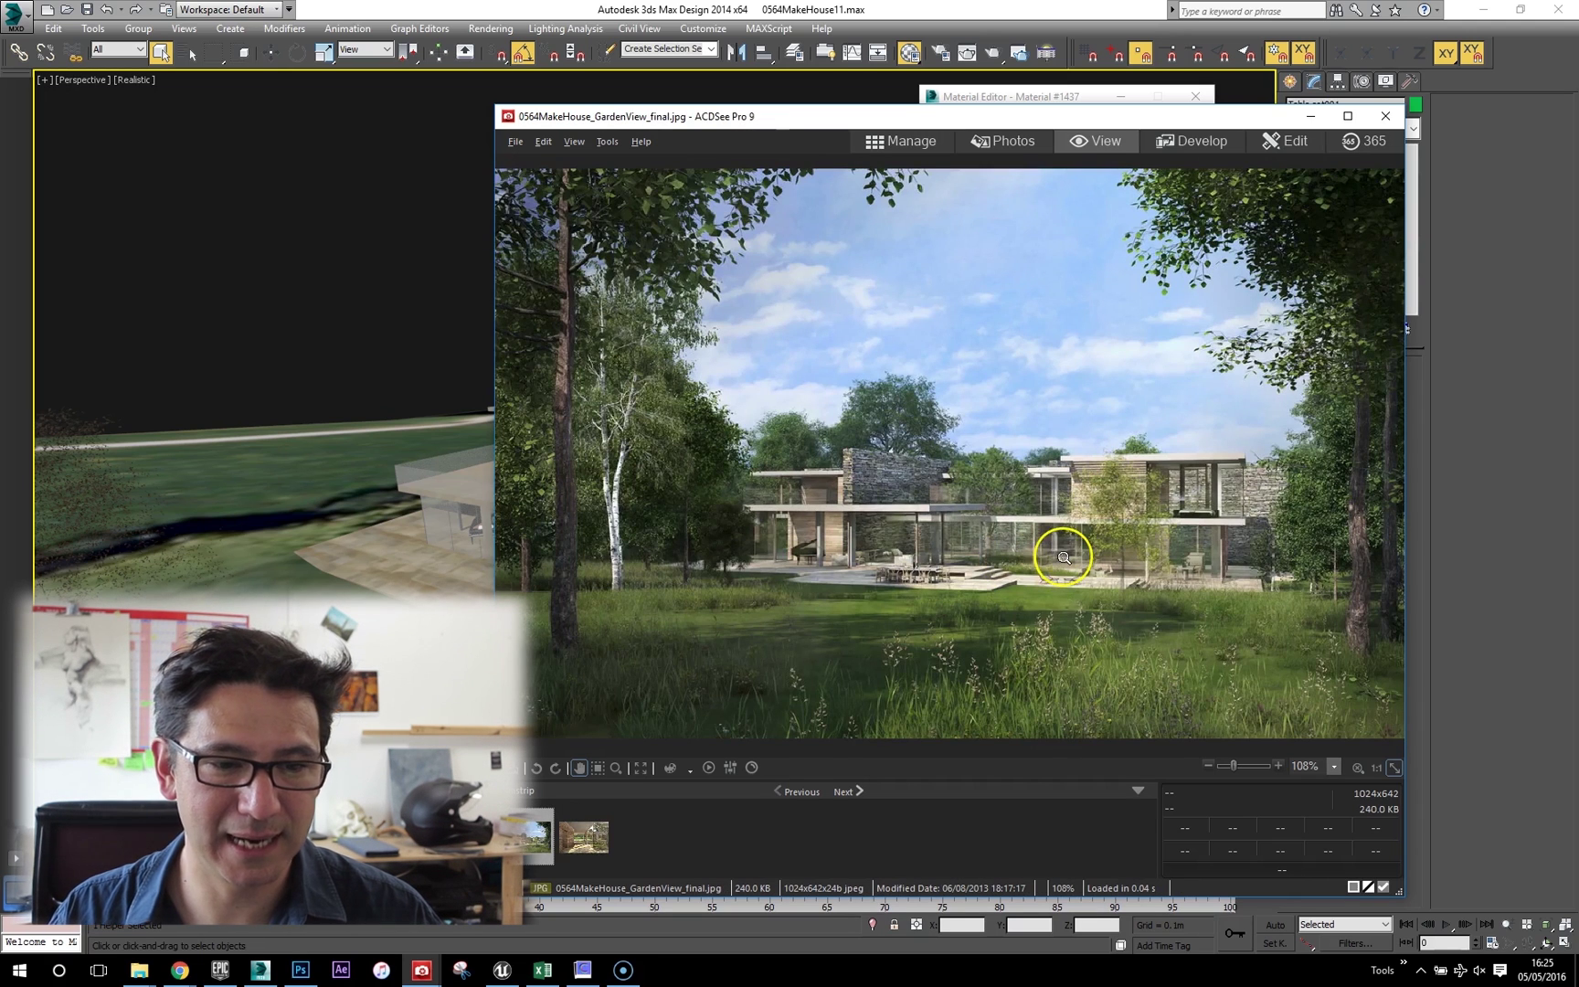
Switch to 3ds Max, move the Material Editor clear of the house, and inspect individual terrace and roof objects by selecting them.
{"action": "left_click", "coordinate": [859, 16]}
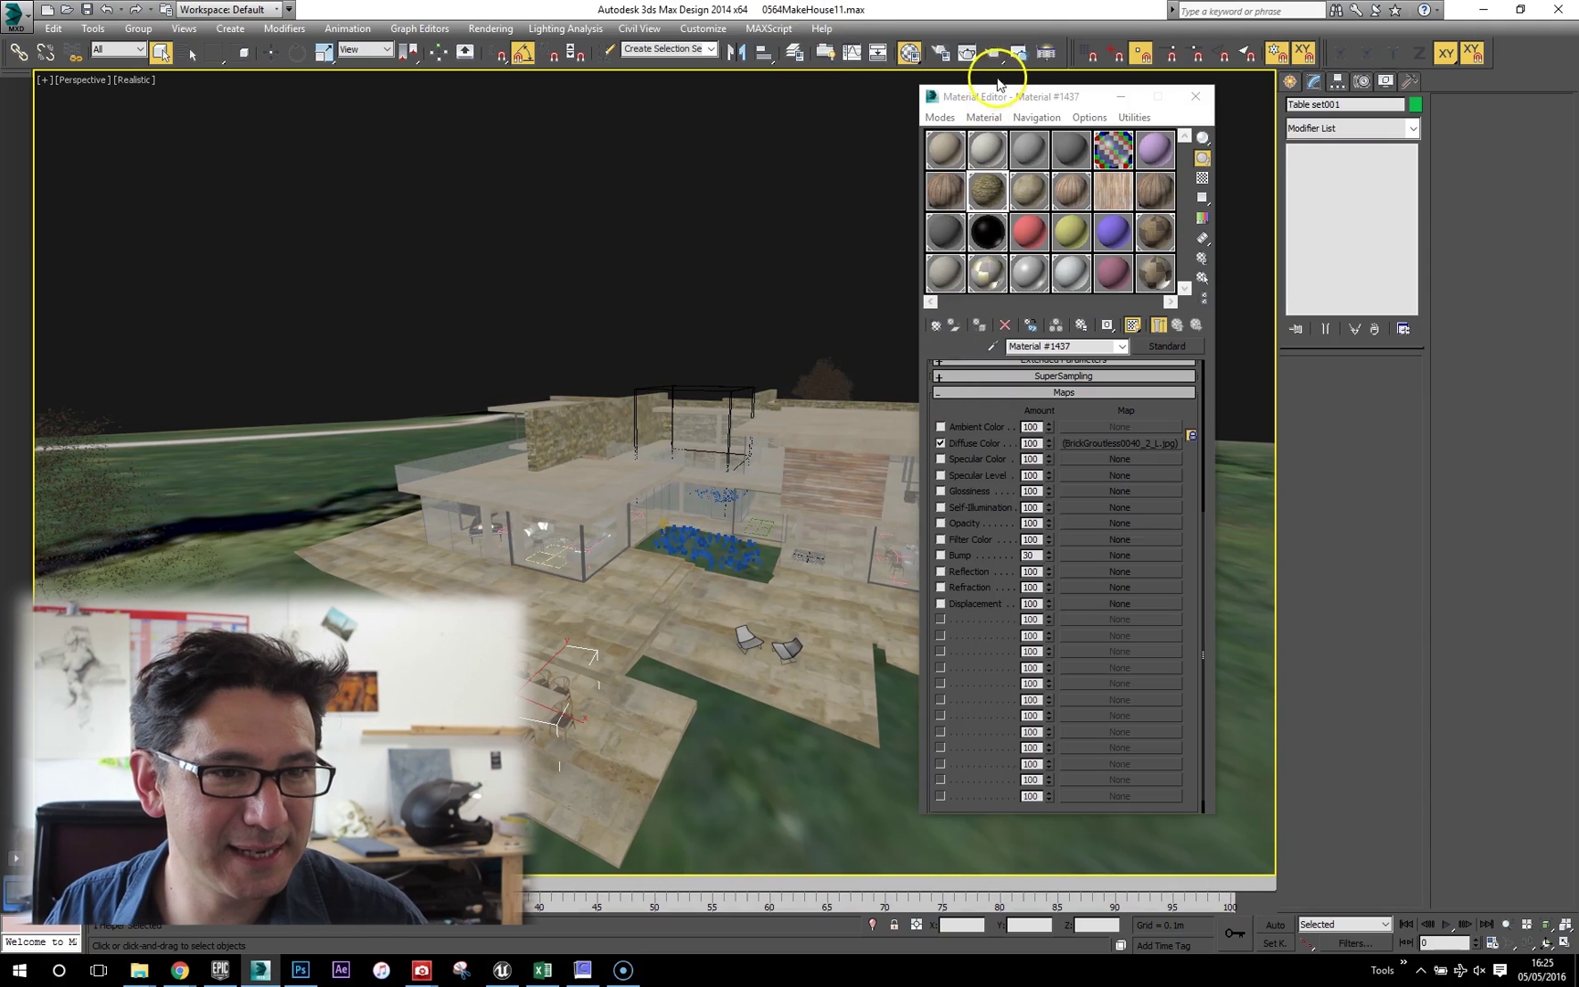
{"action": "left_click_drag", "start_coordinate": [998, 97], "coordinate": [1164, 109]}
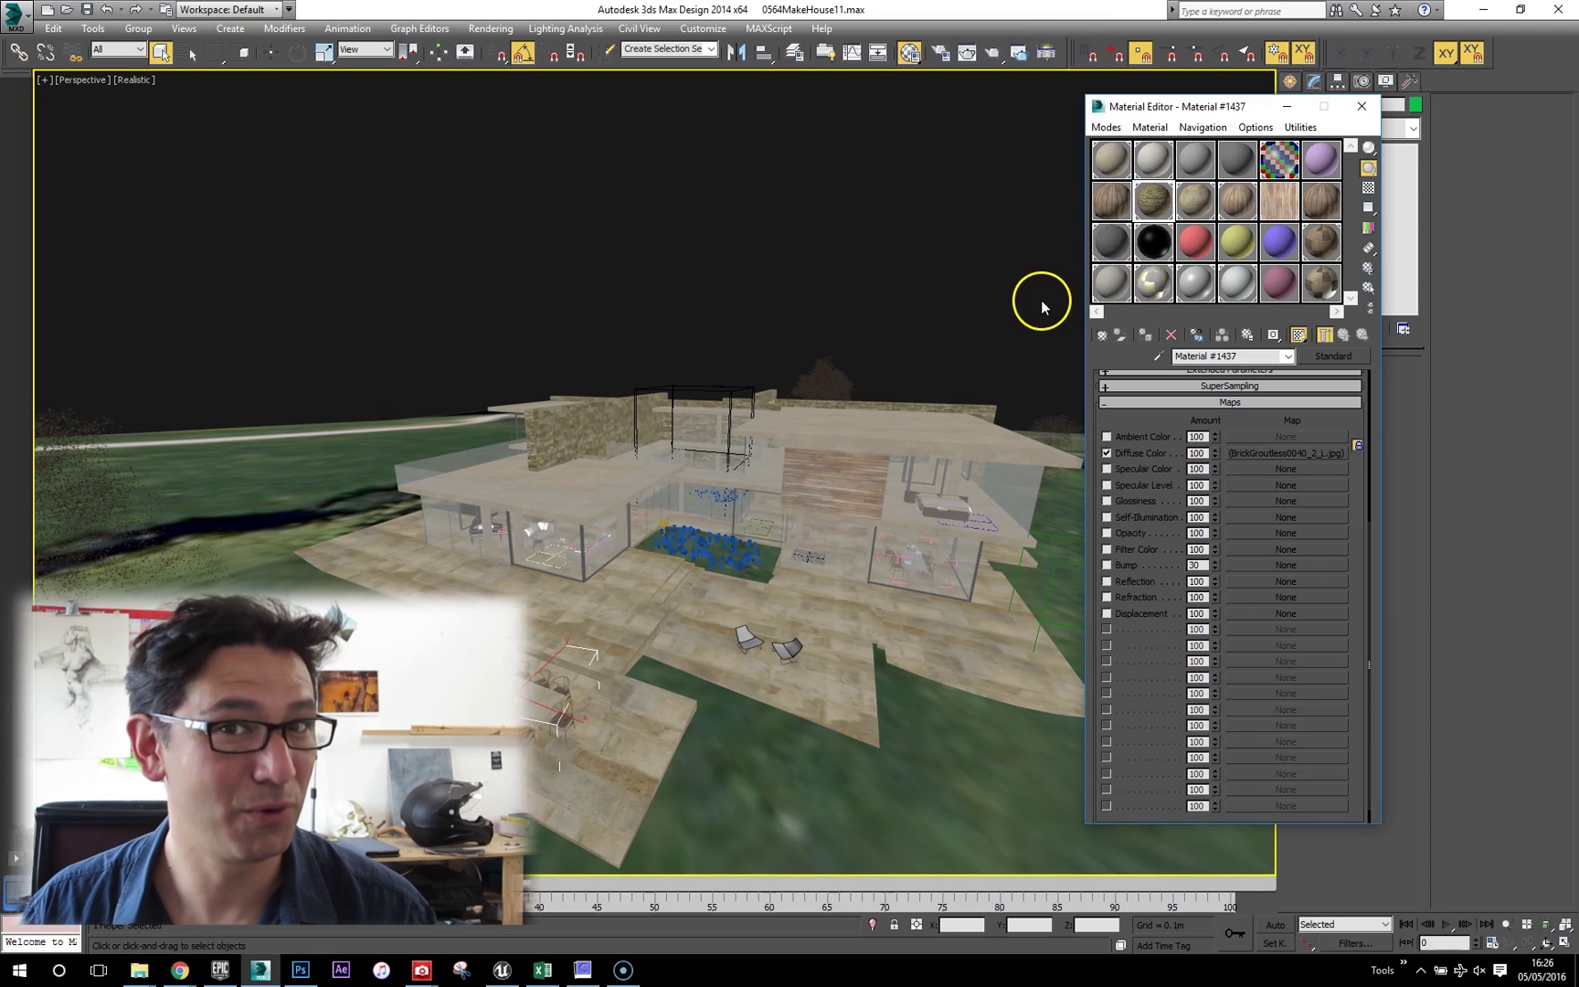
{"action": "left_click", "coordinate": [770, 564]}
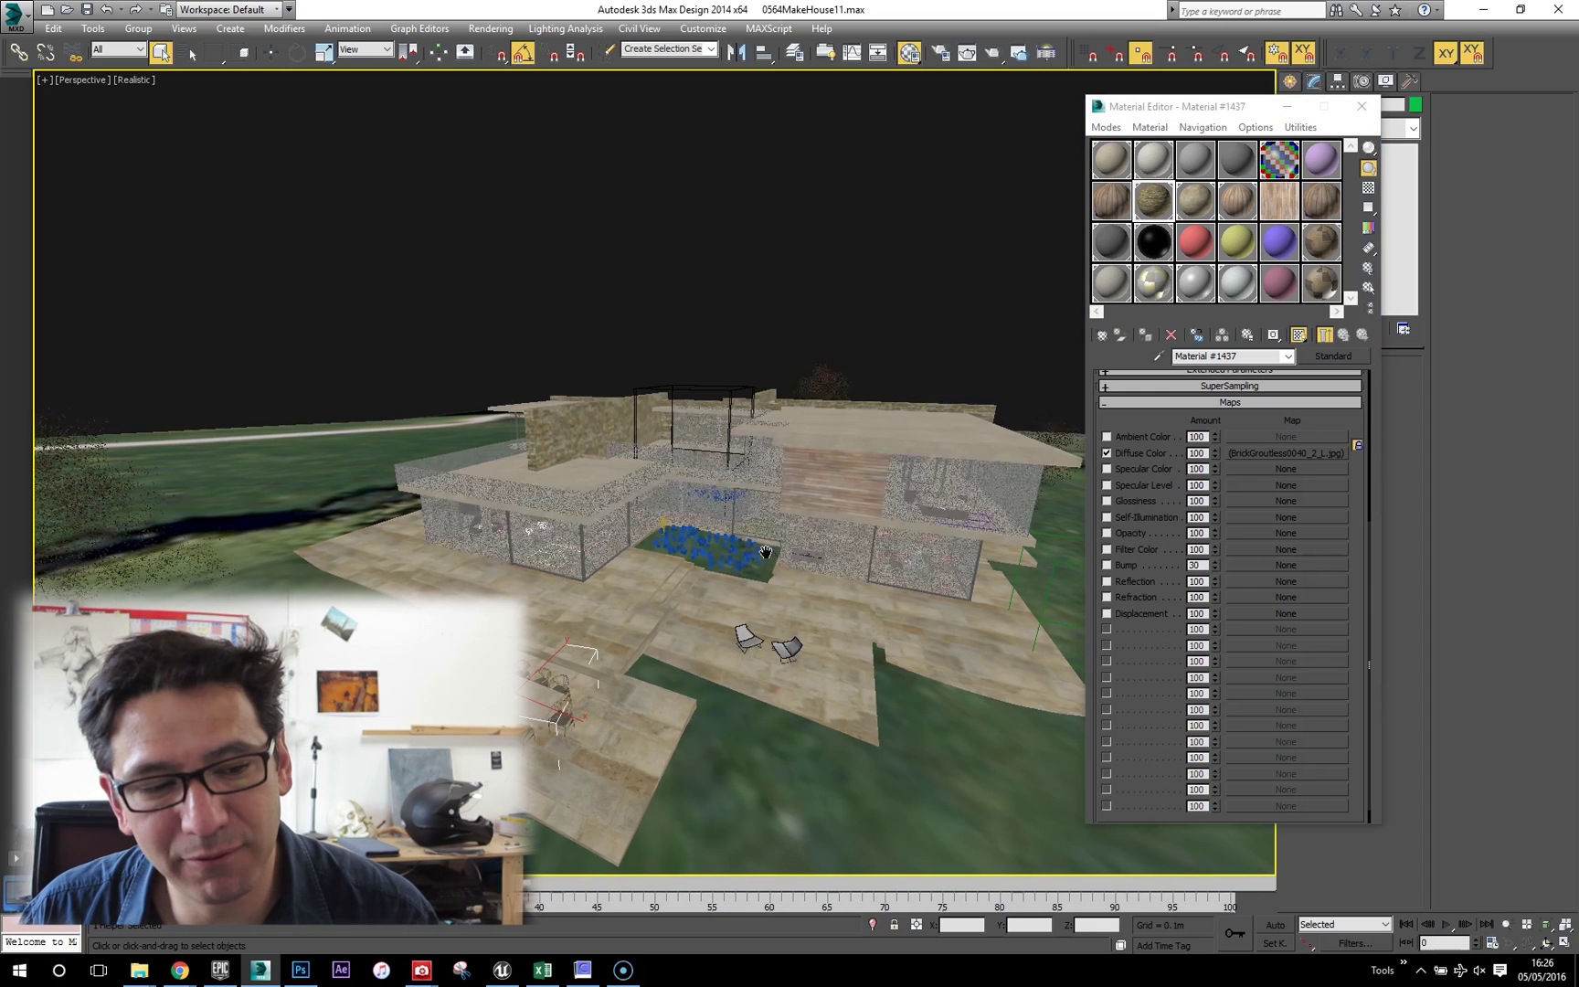
{"action": "left_click", "coordinate": [695, 578]}
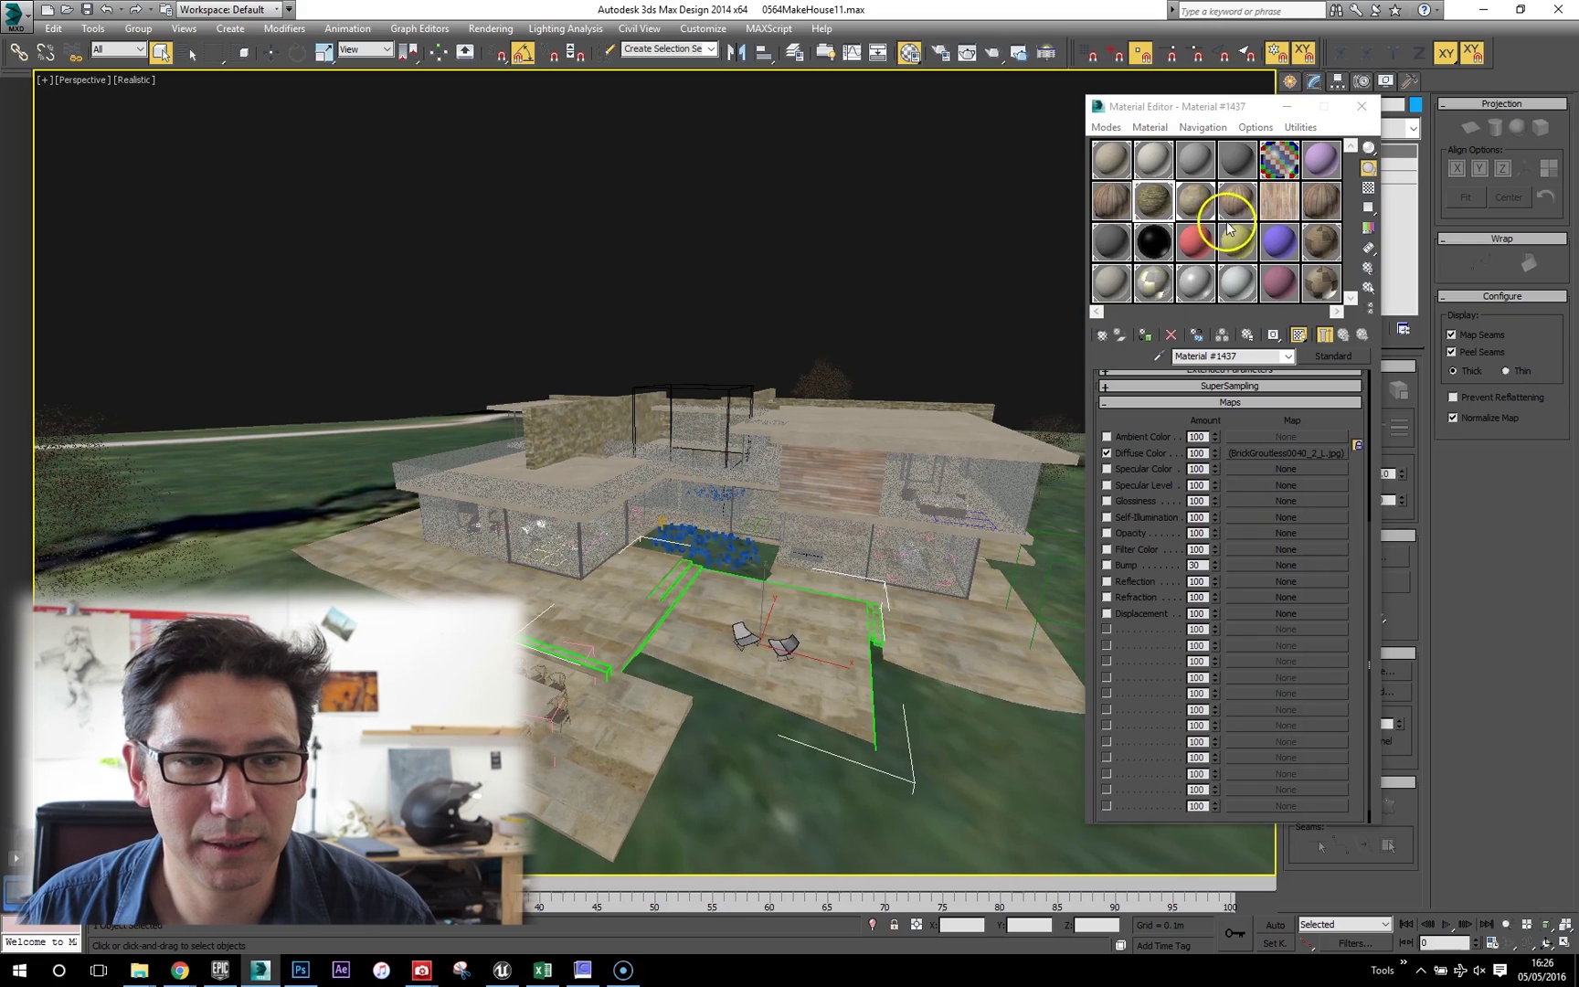
{"action": "left_click", "coordinate": [860, 441]}
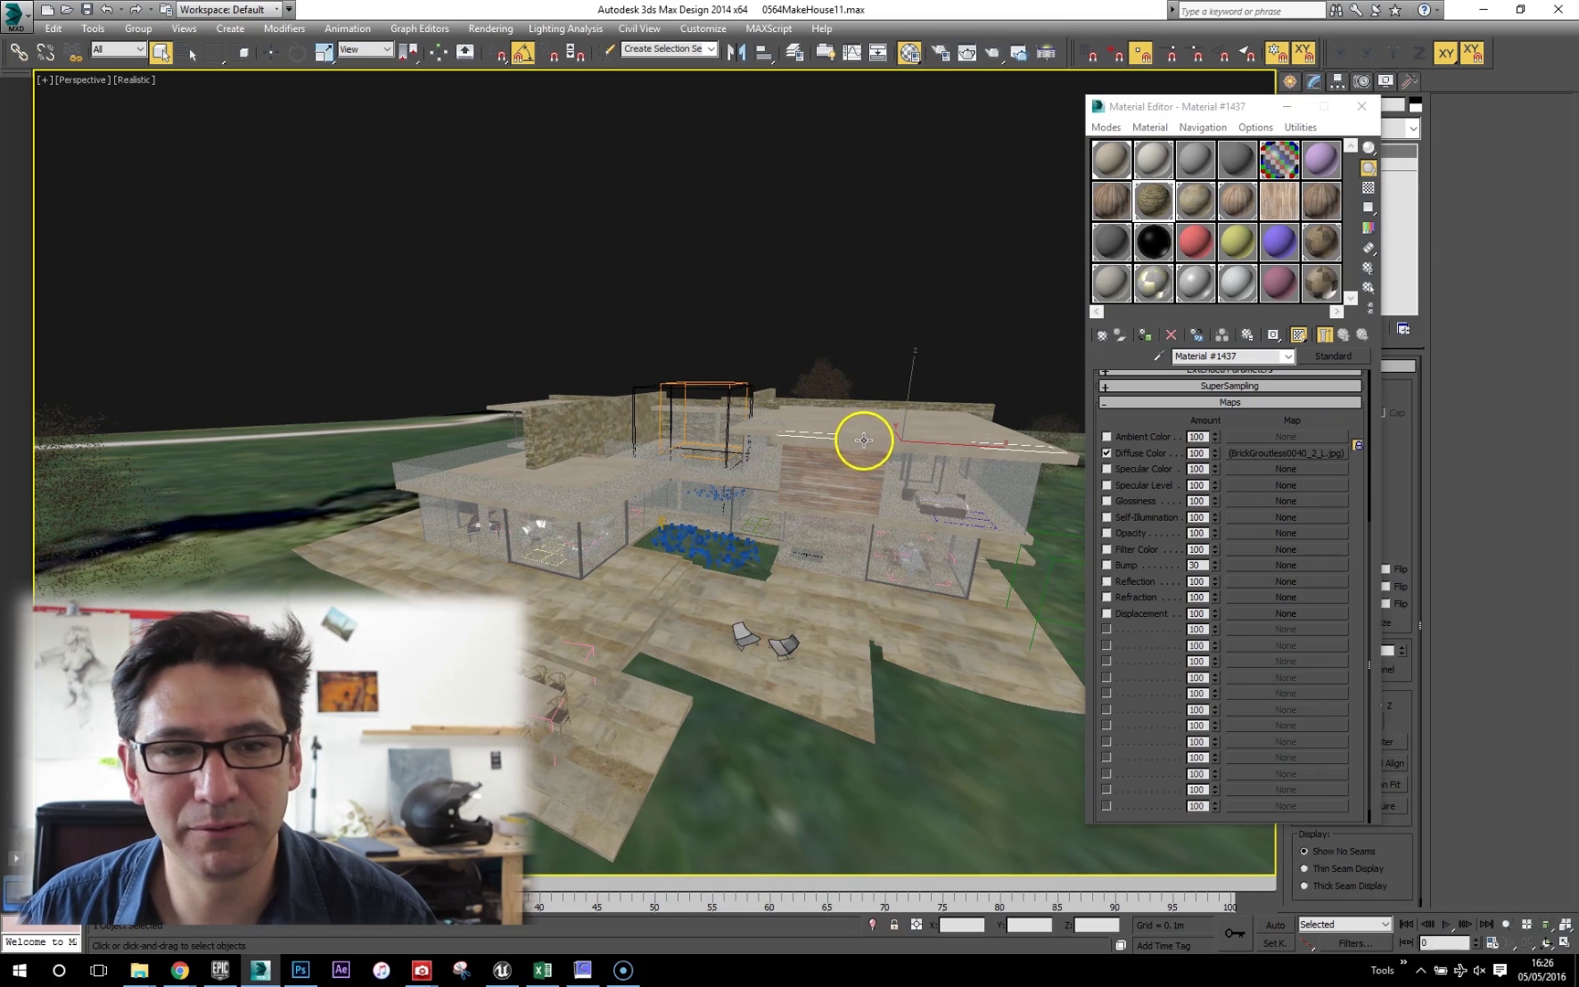
{"action": "left_click", "coordinate": [741, 592]}
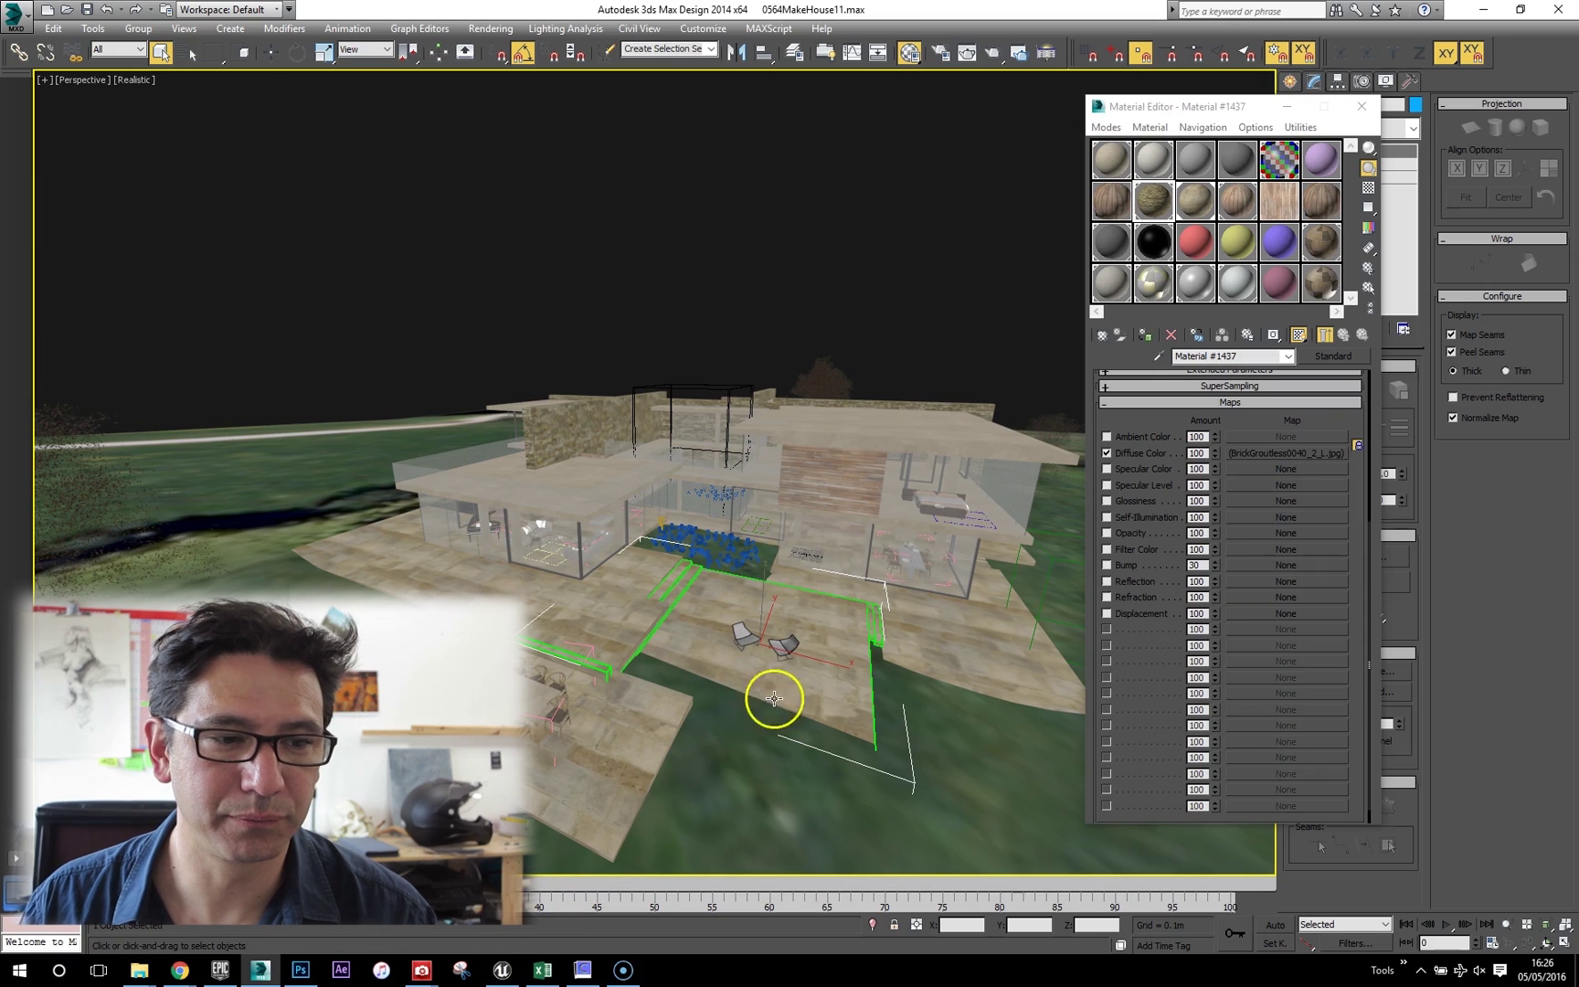
{"action": "left_click", "coordinate": [460, 574]}
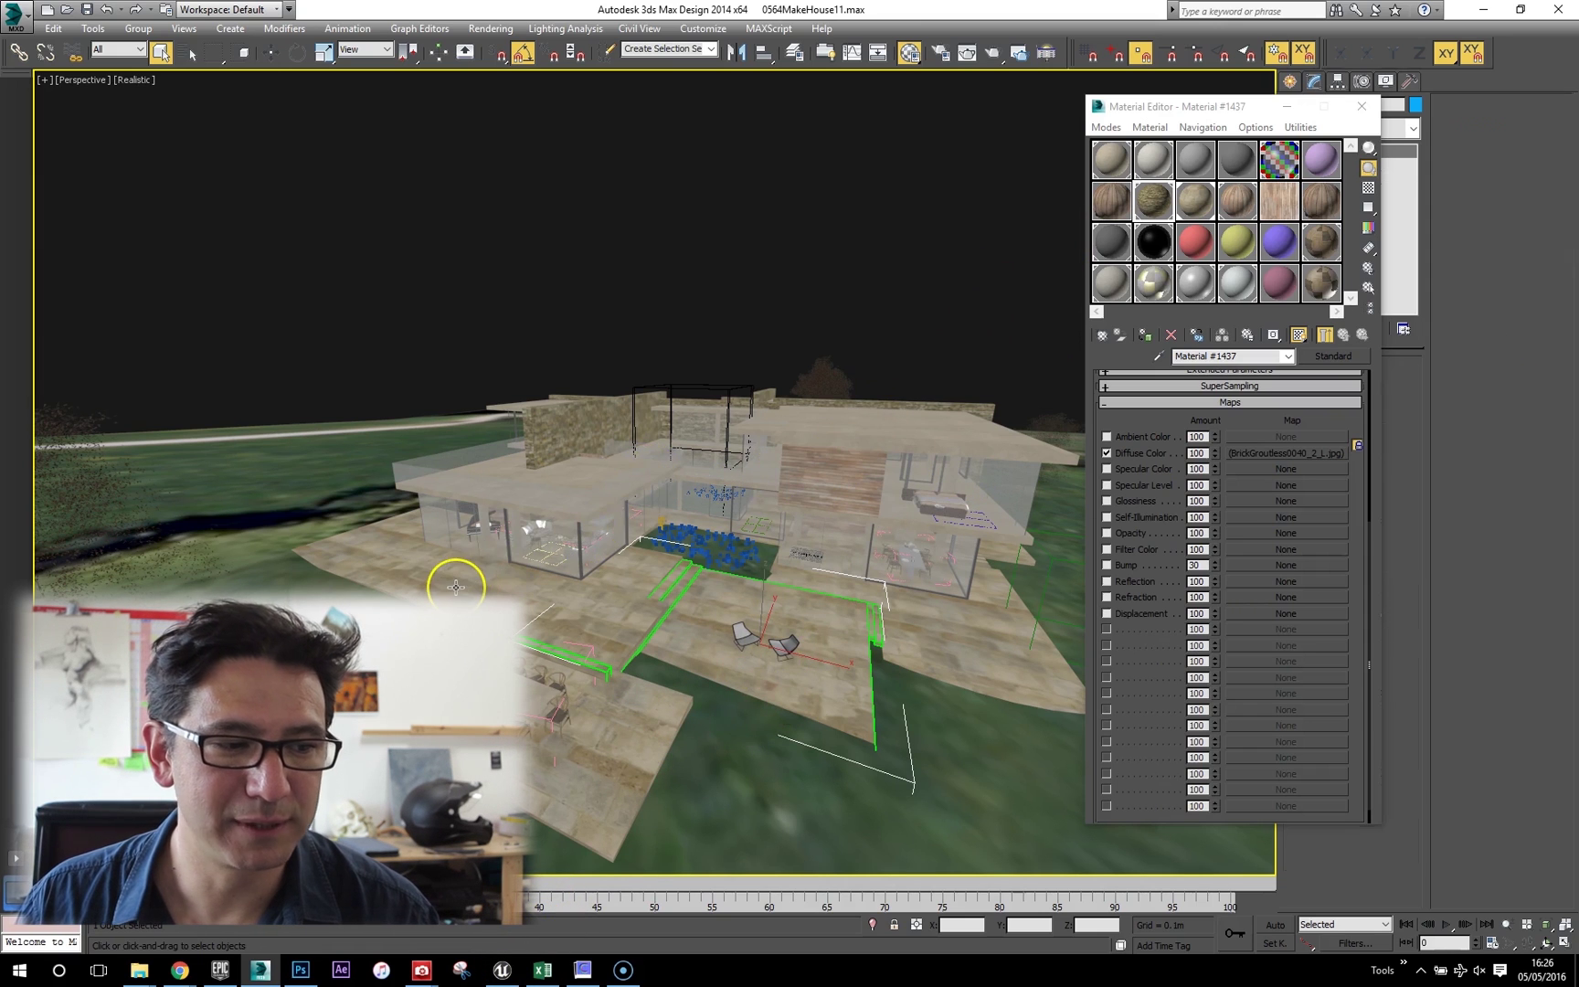
{"action": "left_click", "coordinate": [905, 618]}
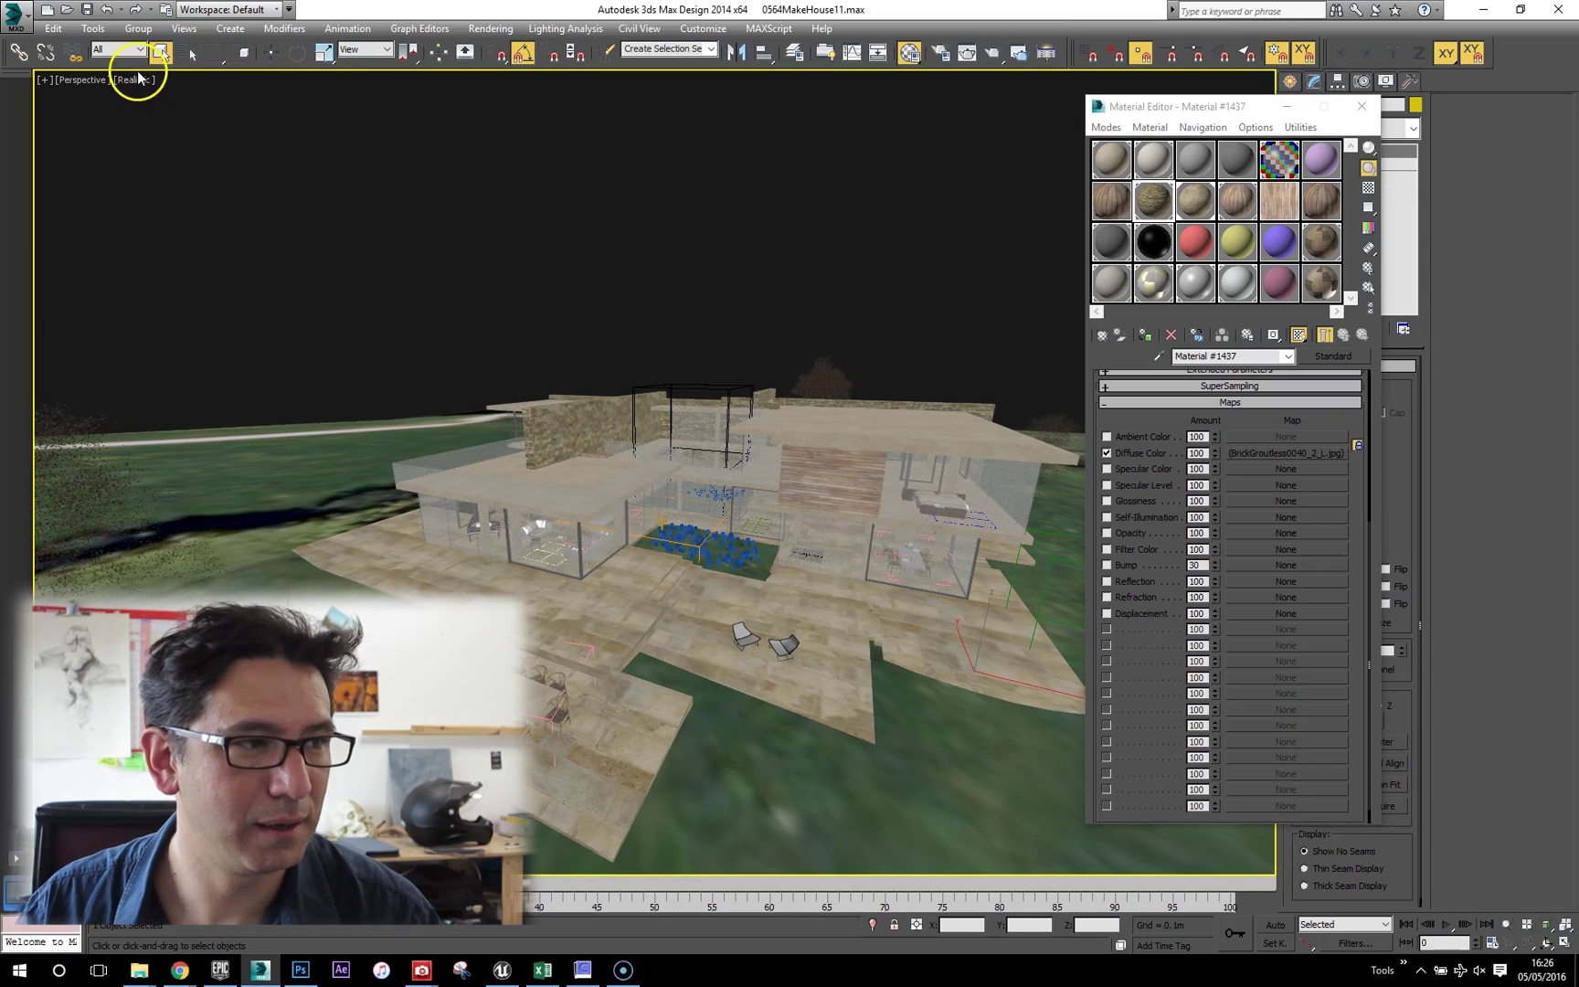
Display edged faces in the perspective view and examine the house's mesh geometry from several angles.
{"action": "left_click", "coordinate": [138, 79]}
{"action": "left_click", "coordinate": [173, 152]}
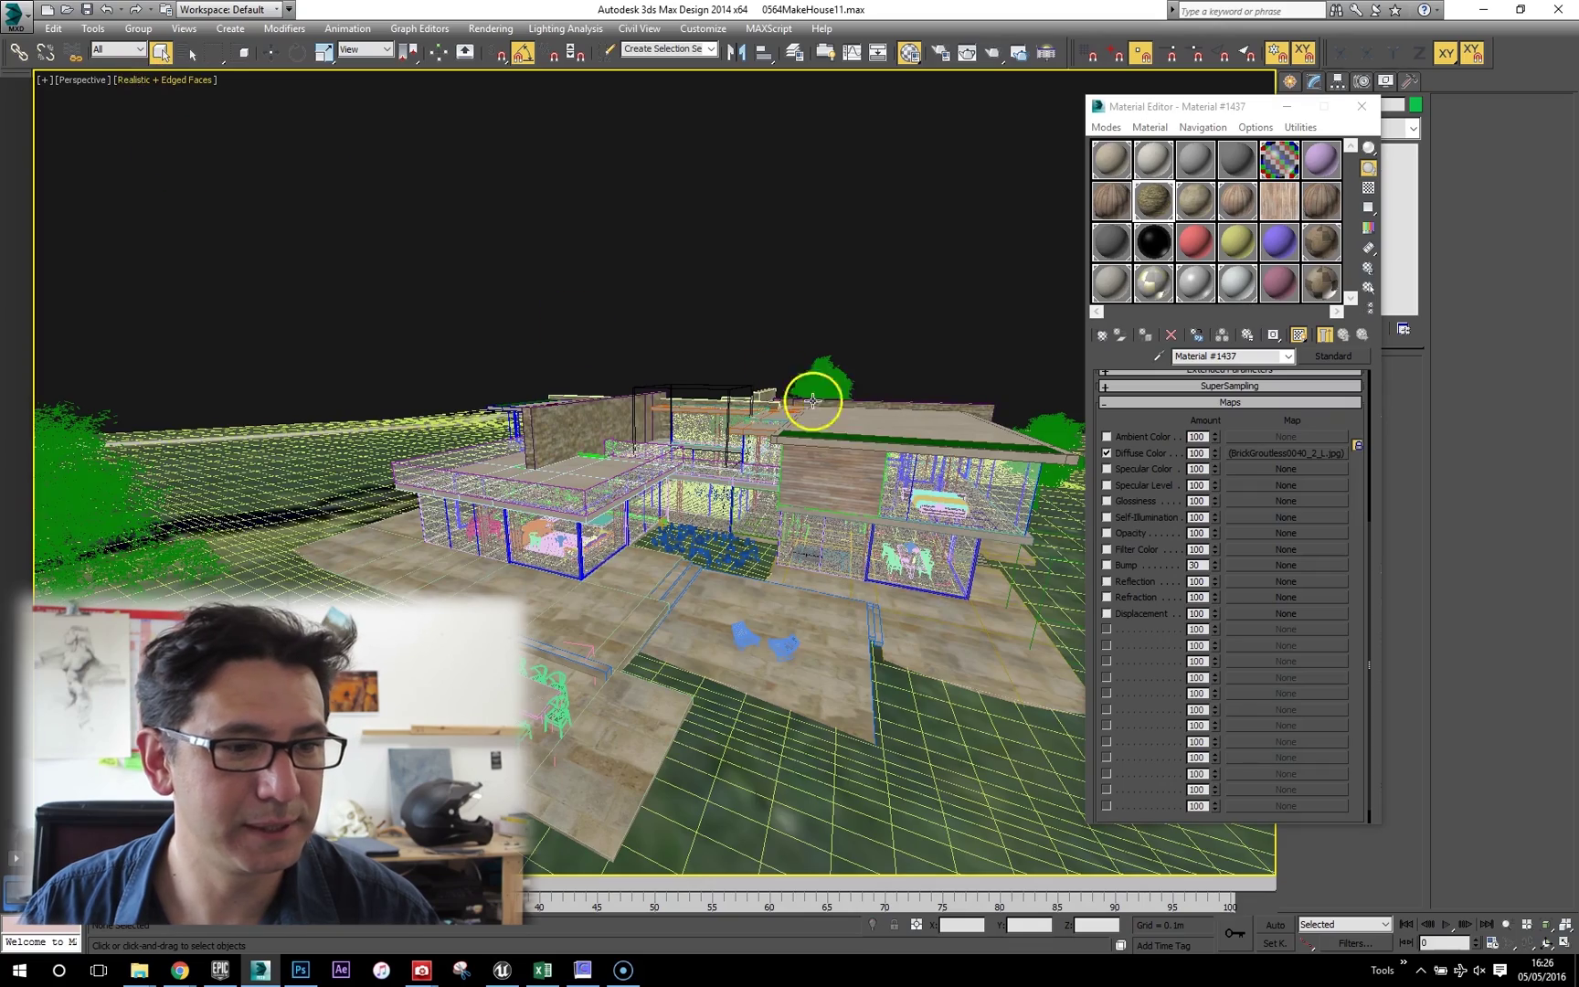
{"action": "left_click", "coordinate": [839, 445]}
{"action": "middle_click_drag", "start_coordinate": [814, 445], "coordinate": [765, 466], "text": "alt"}
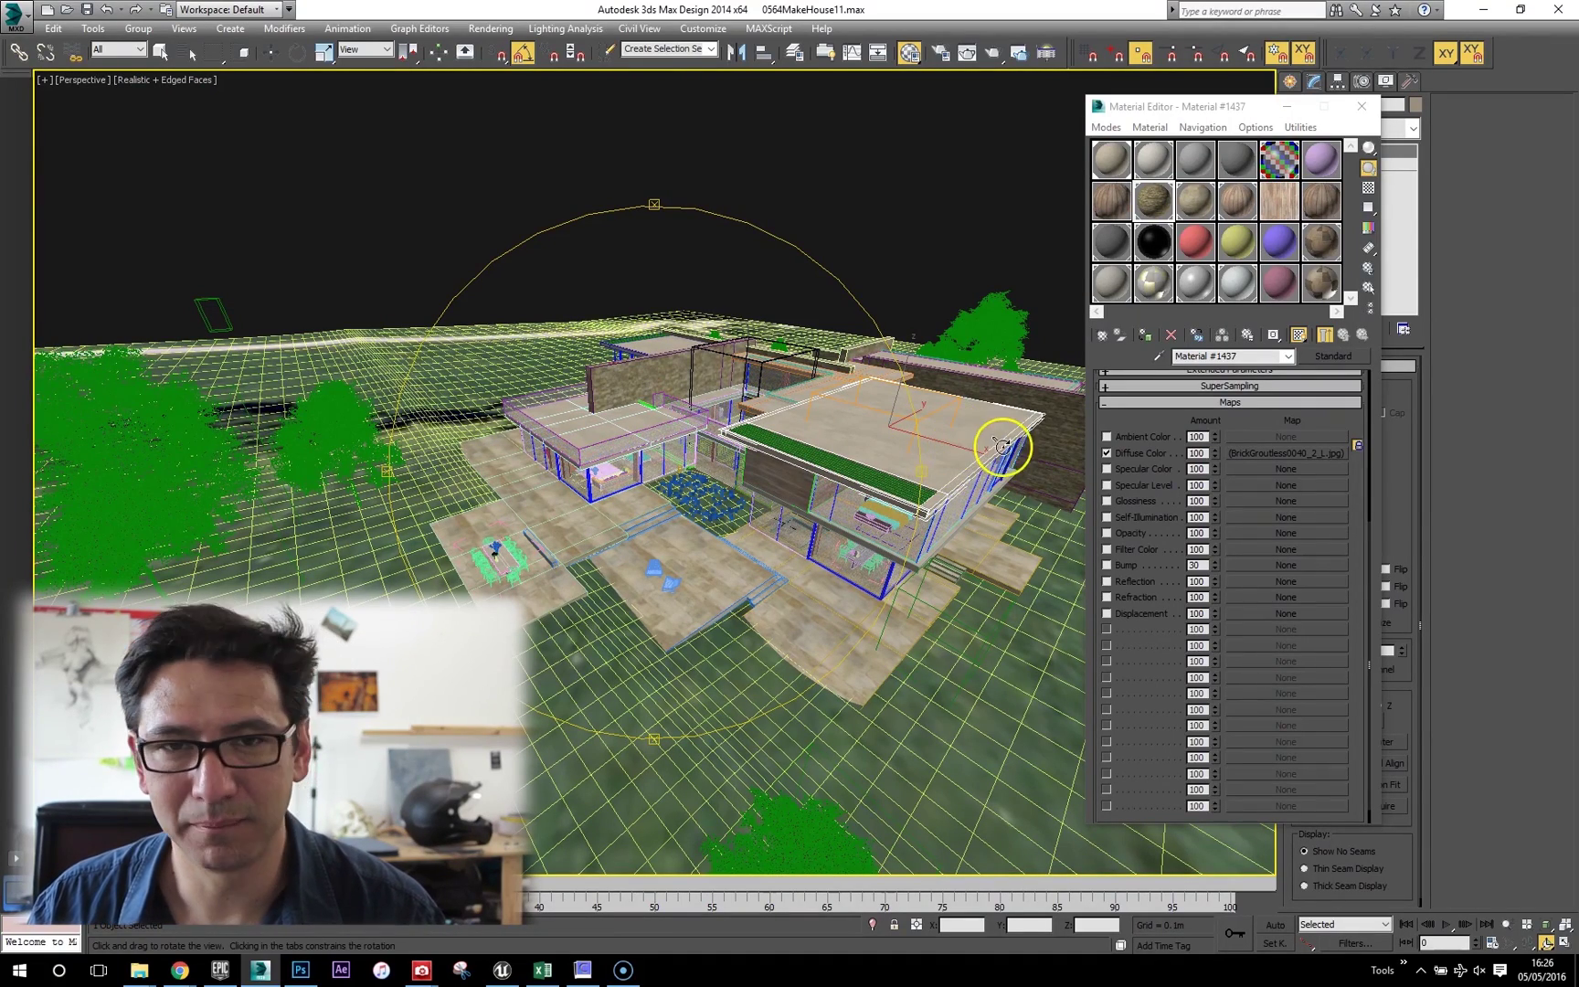
{"action": "middle_click_drag", "start_coordinate": [994, 454], "coordinate": [830, 435], "text": "alt"}
{"action": "scroll", "coordinate": [783, 458], "scroll_direction": "up", "scroll_amount": 5}
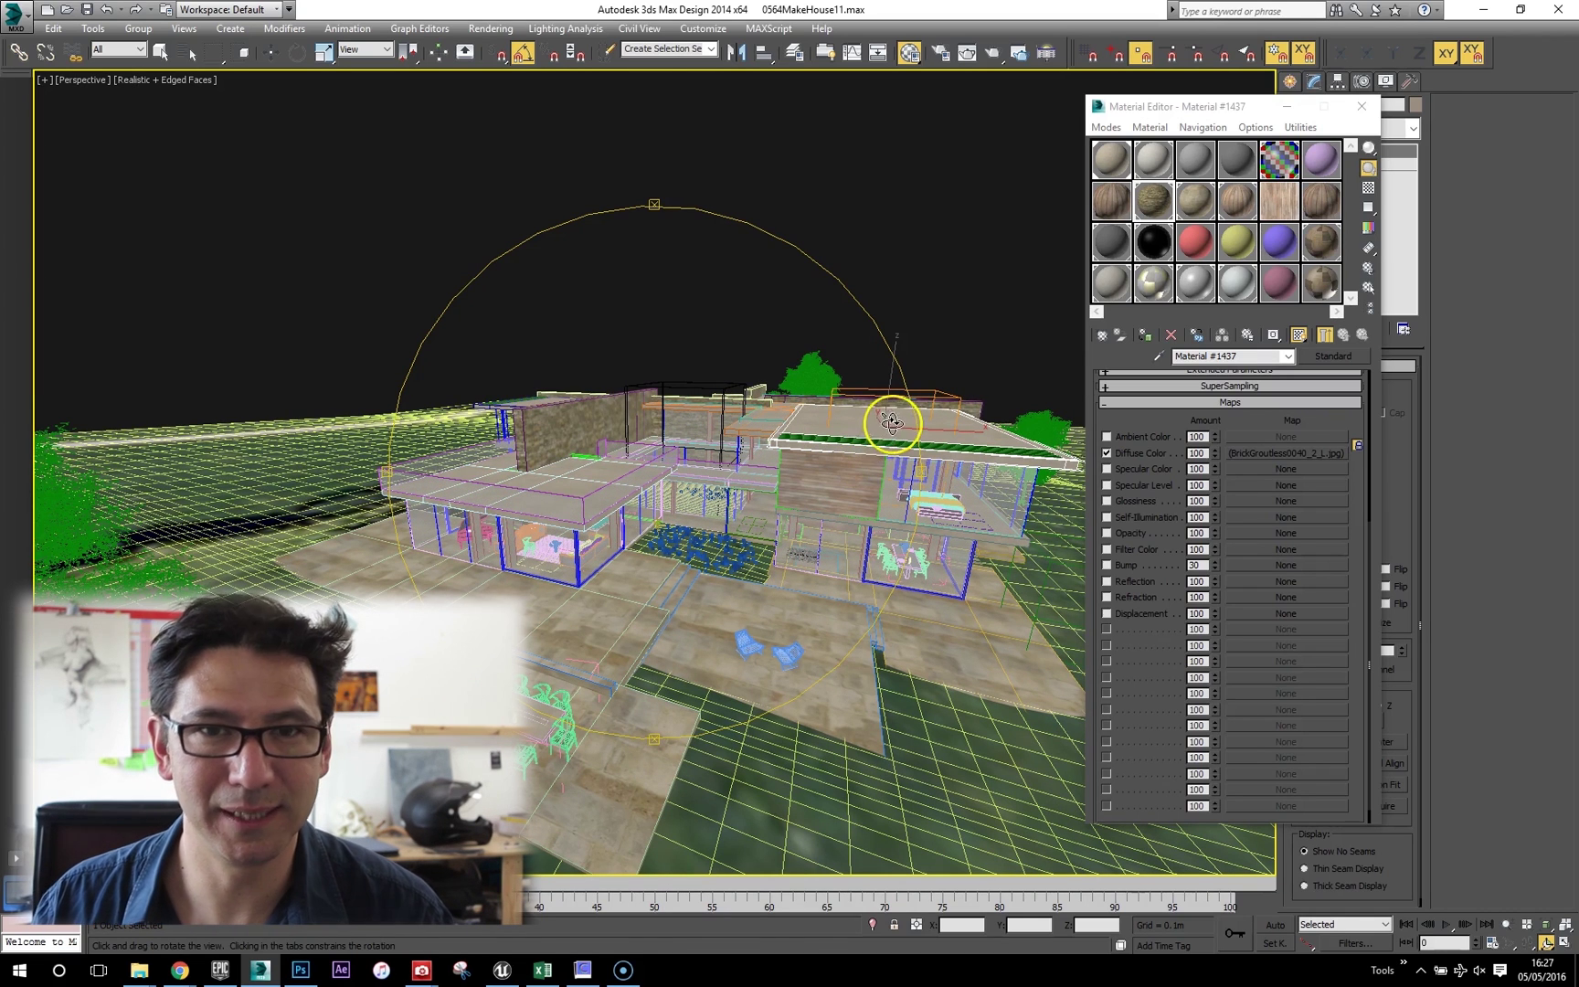
{"action": "middle_click_drag", "start_coordinate": [891, 424], "coordinate": [769, 457], "text": "alt"}
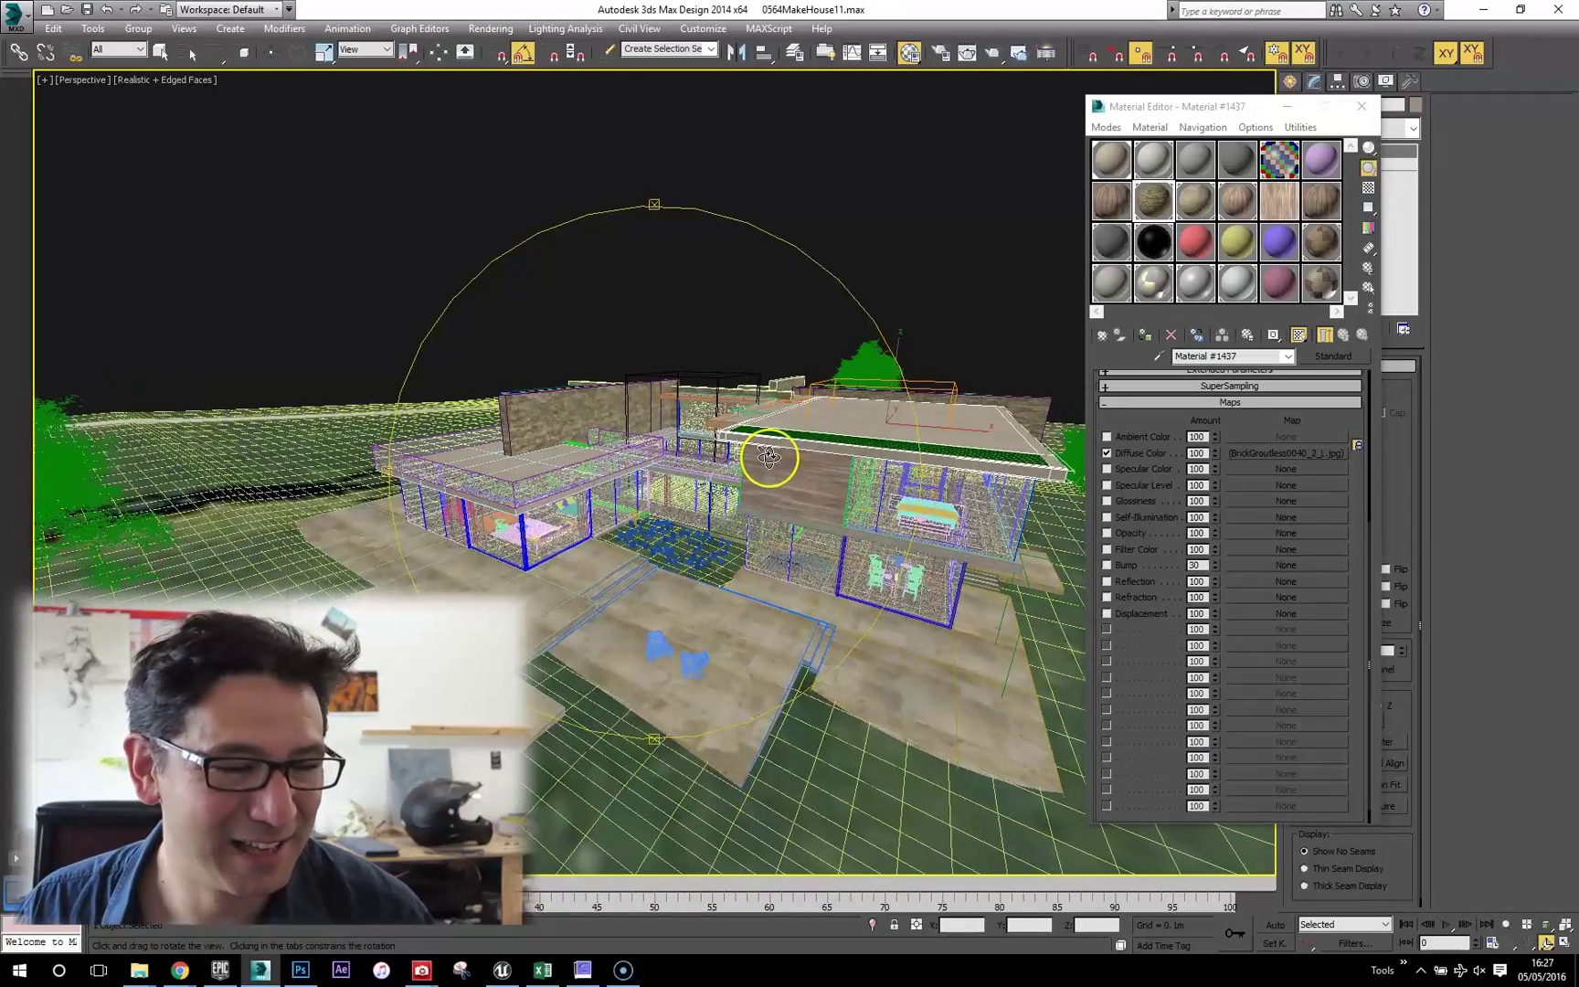
{"action": "right_click", "coordinate": [769, 466]}
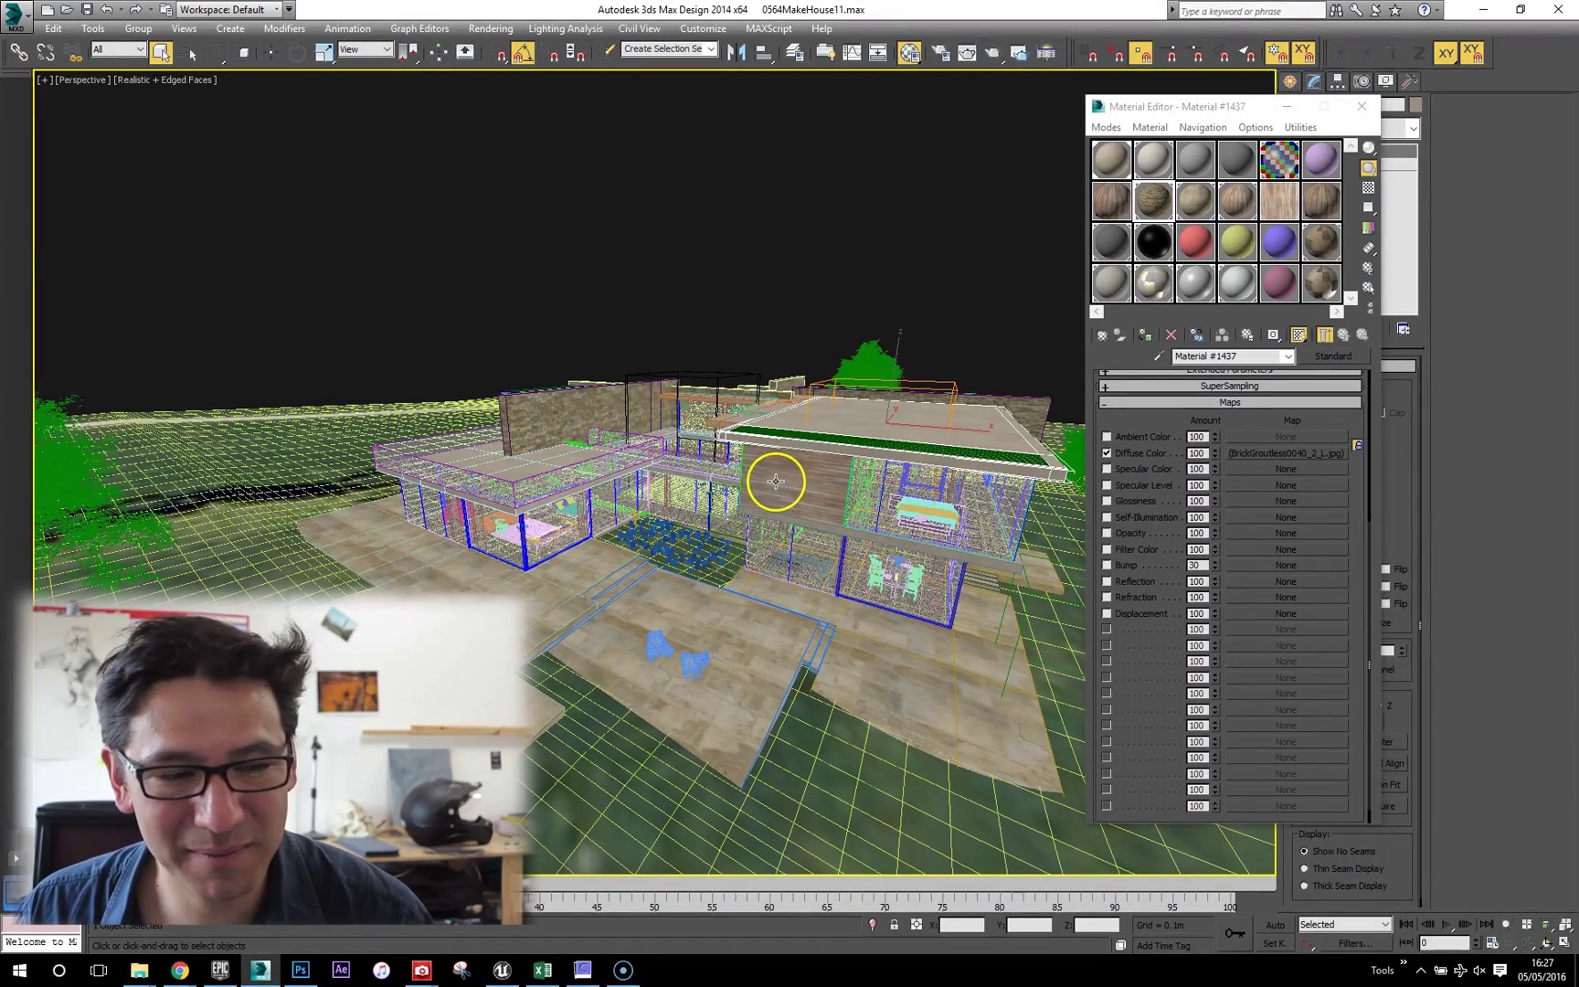
{"action": "scroll", "coordinate": [934, 423], "scroll_direction": "down", "scroll_amount": 3}
{"action": "scroll", "coordinate": [941, 416], "scroll_direction": "up", "scroll_amount": 1}
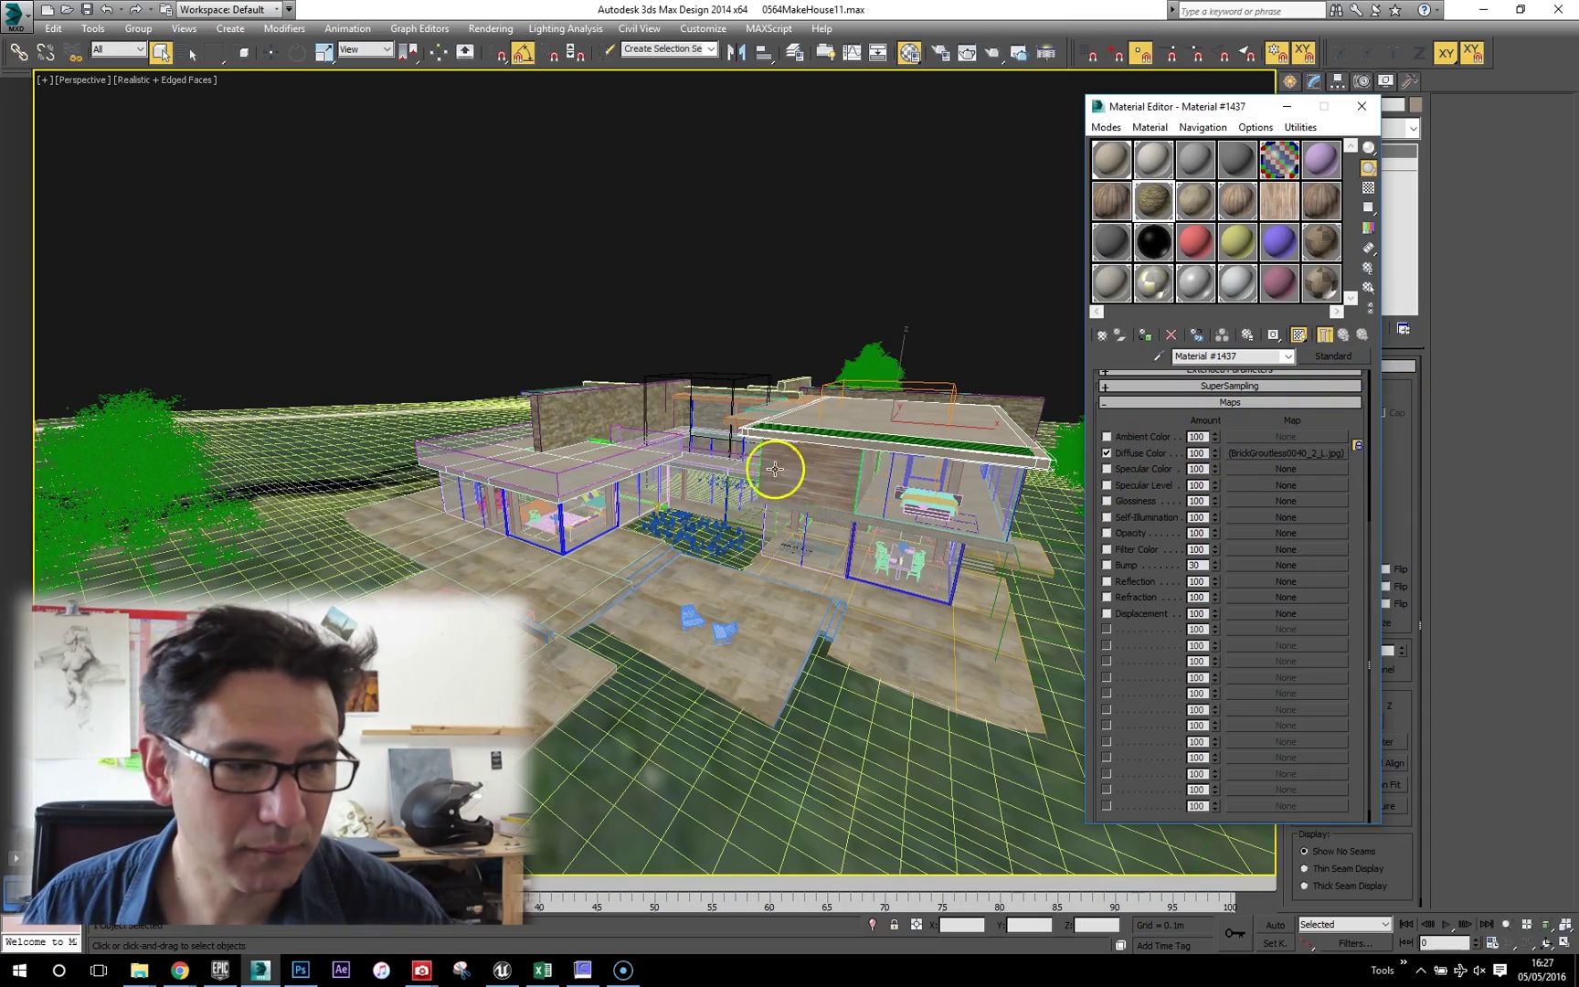
{"action": "mouse_move", "coordinate": [699, 476]}
{"action": "middle_mouse_down", "text": "alt"}
{"action": "mouse_move", "coordinate": [719, 458]}
{"action": "mouse_move", "coordinate": [692, 491]}
{"action": "middle_mouse_up", "text": "alt"}
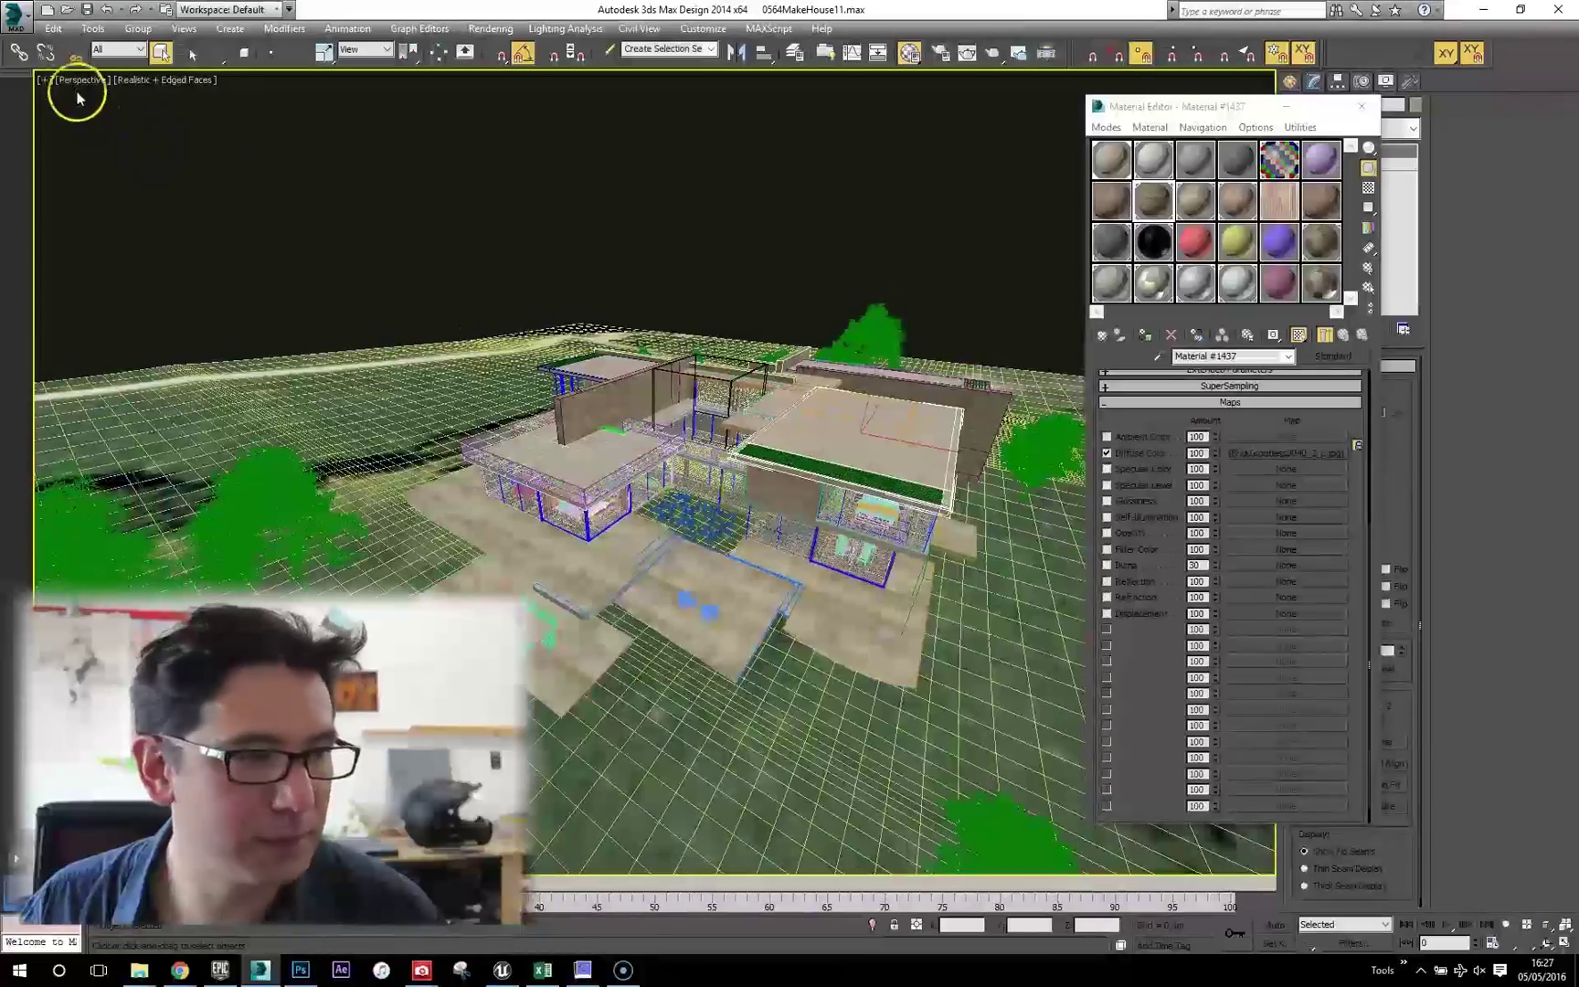
Turn off edged faces and examine the house within its surrounding terrain and trees.
{"action": "left_click", "coordinate": [149, 79]}
{"action": "left_click", "coordinate": [189, 152]}
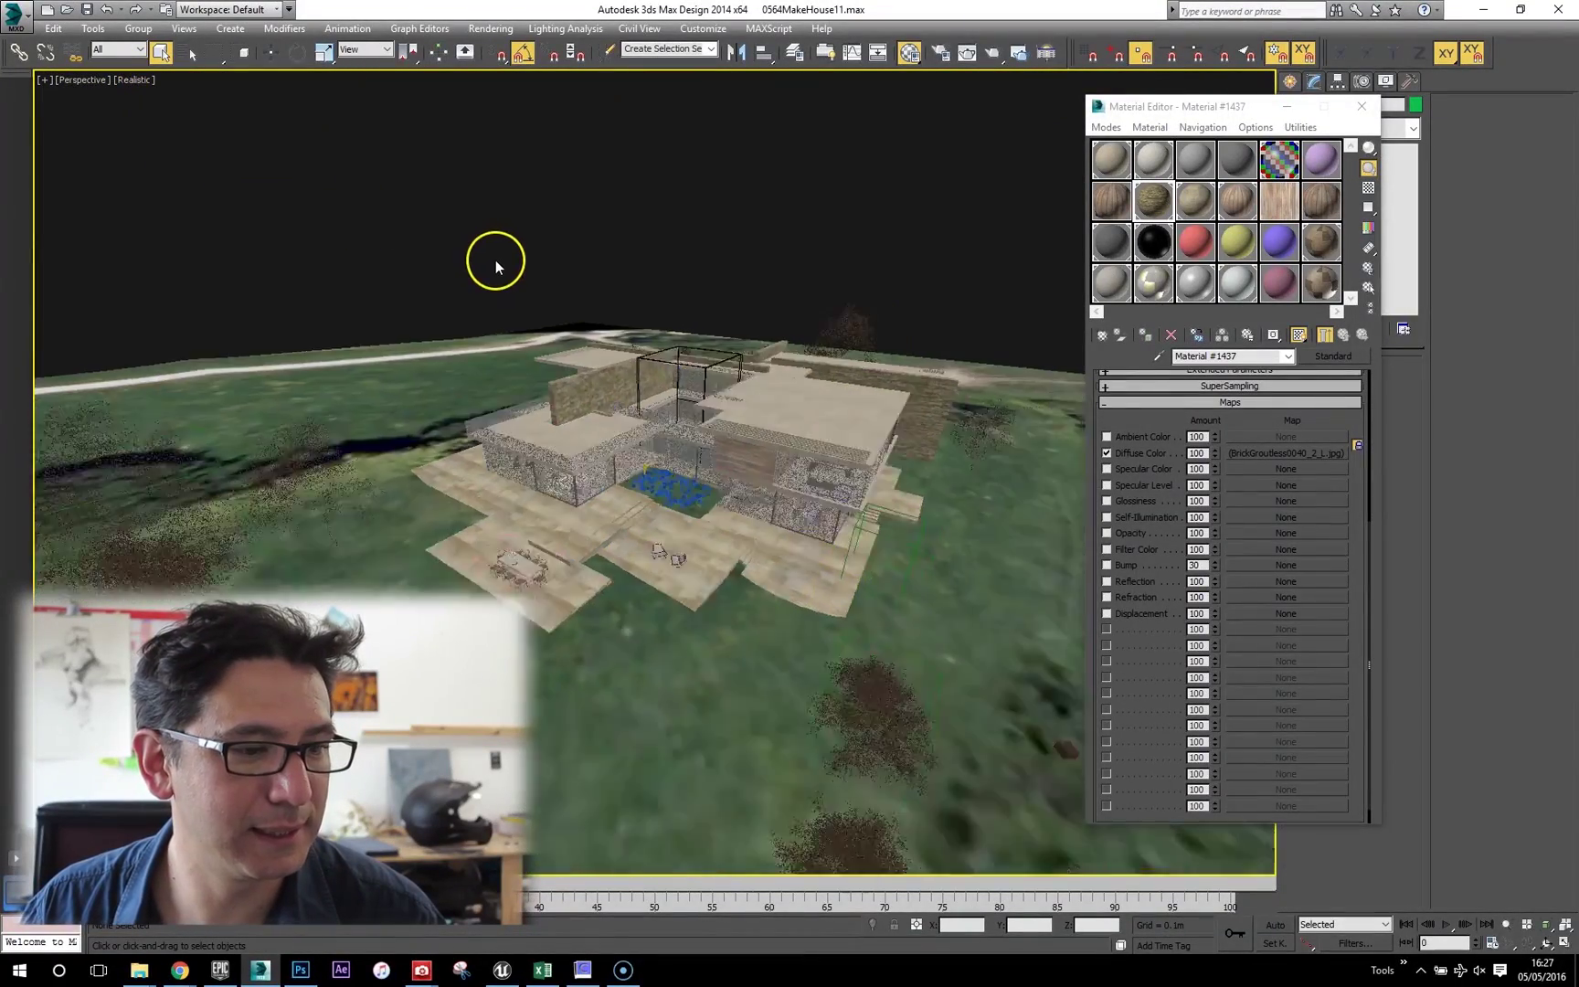
{"action": "scroll", "coordinate": [494, 259], "scroll_direction": "down", "scroll_amount": 3}
{"action": "middle_click_drag", "start_coordinate": [494, 260], "coordinate": [824, 340], "text": "alt"}
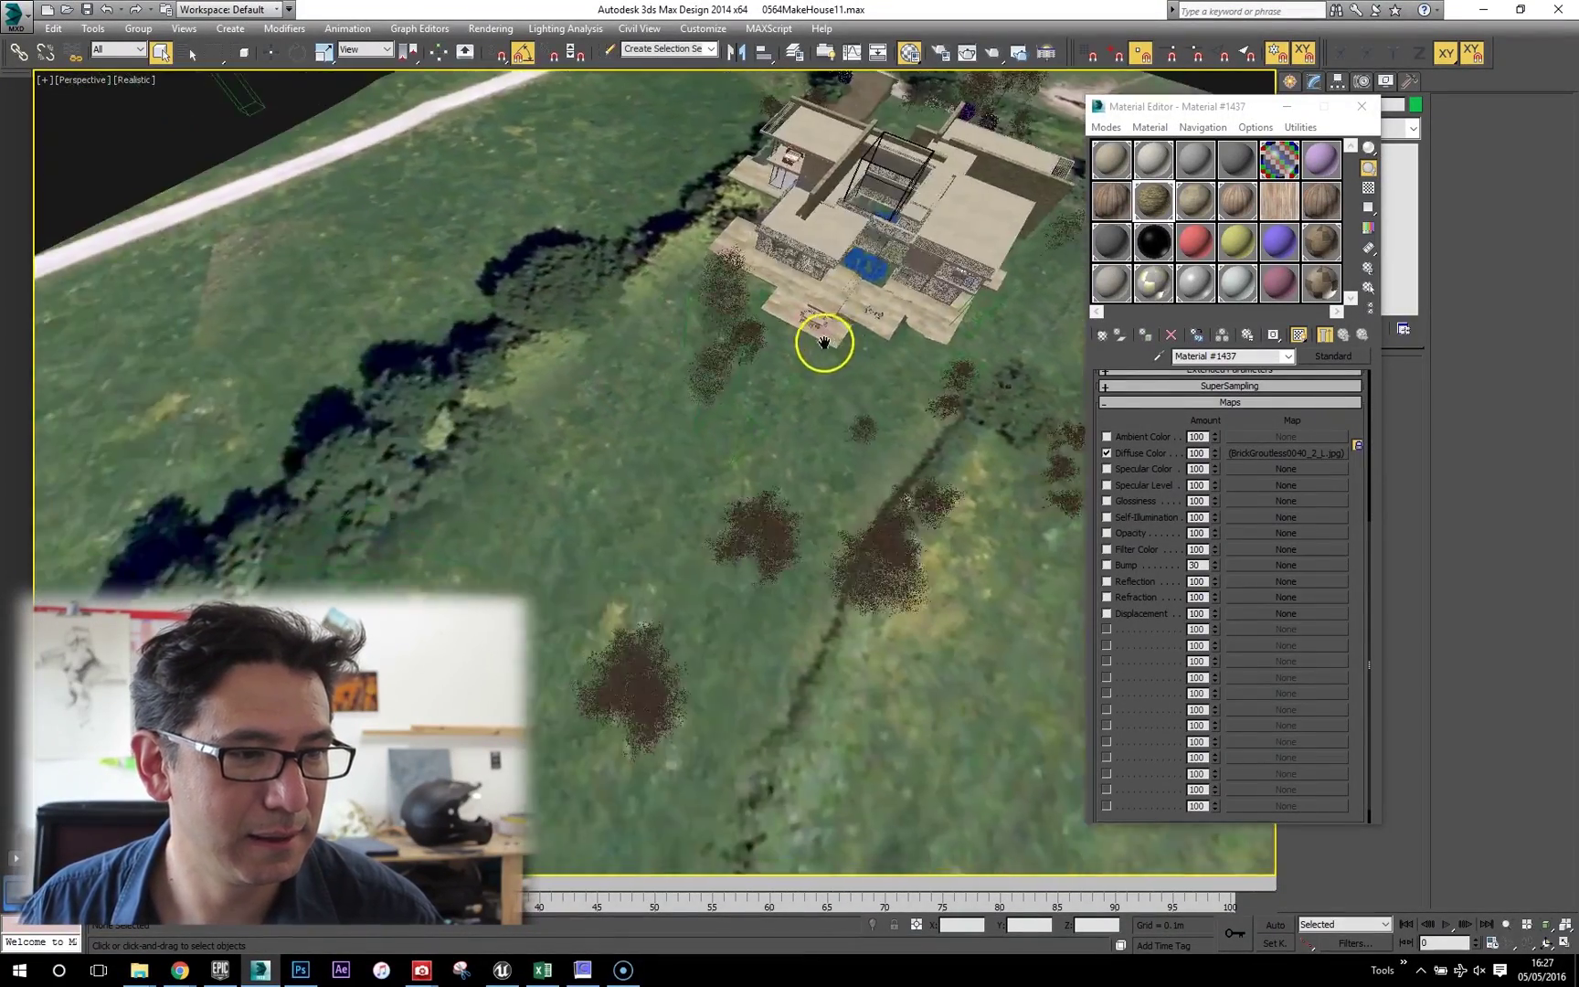
{"action": "scroll", "coordinate": [828, 340], "scroll_direction": "down", "scroll_amount": 3}
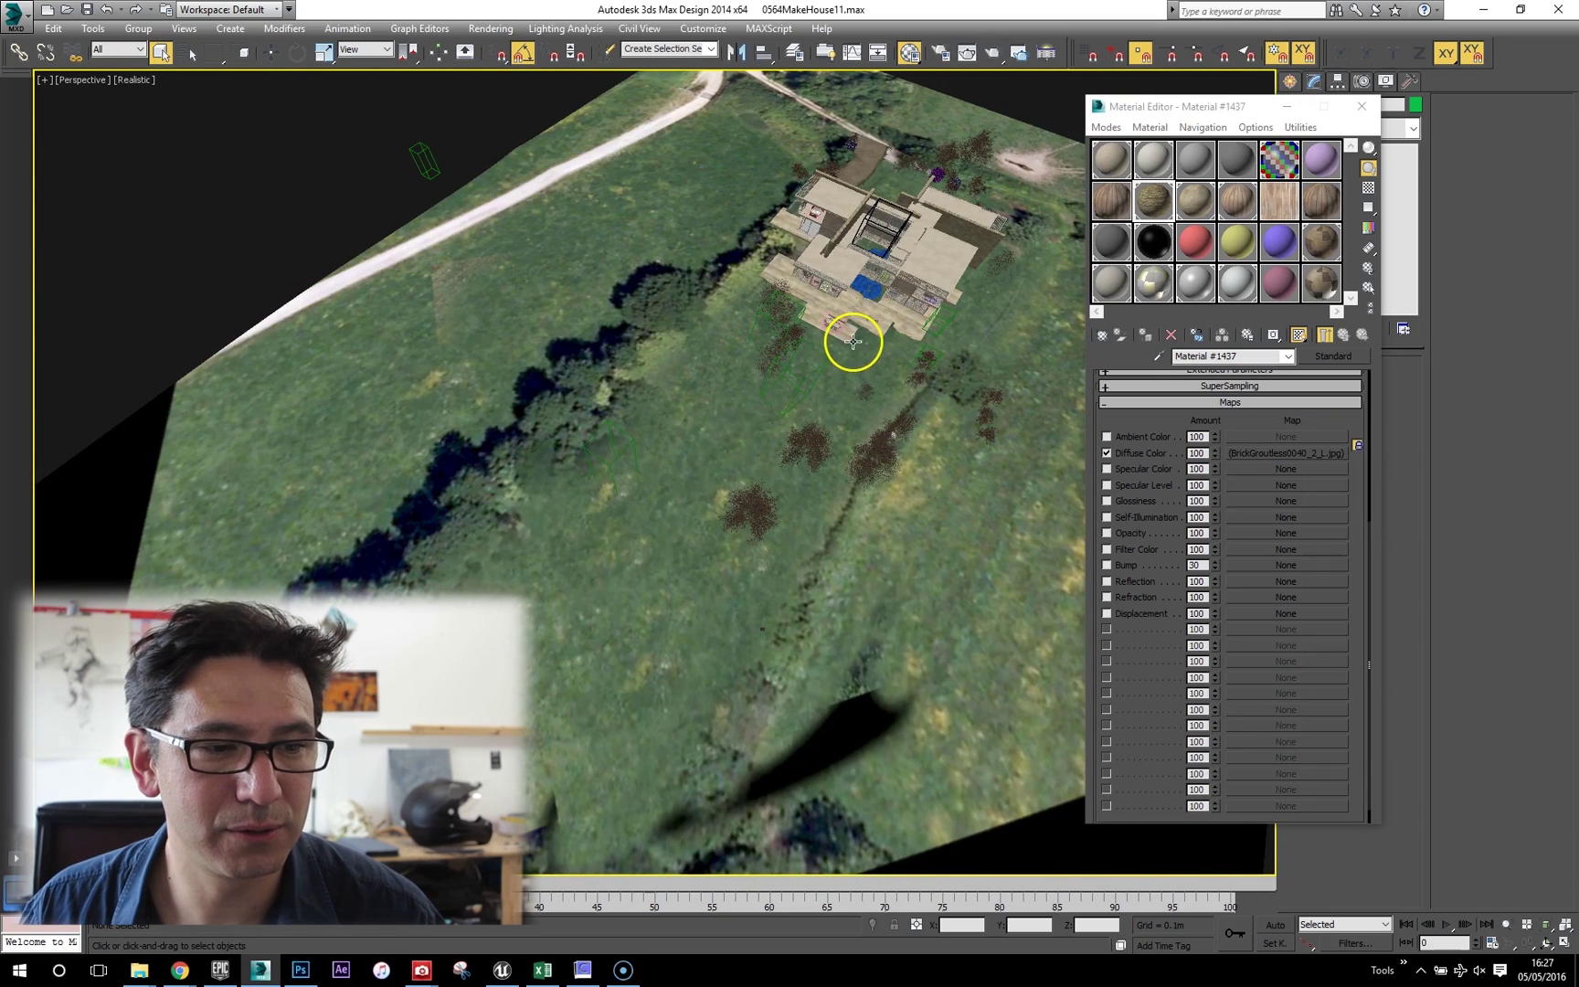
{"action": "scroll", "coordinate": [853, 341], "scroll_direction": "up", "scroll_amount": 2}
{"action": "scroll", "coordinate": [875, 317], "scroll_direction": "up", "scroll_amount": 2}
{"action": "middle_click_drag", "start_coordinate": [900, 268], "coordinate": [798, 333]}
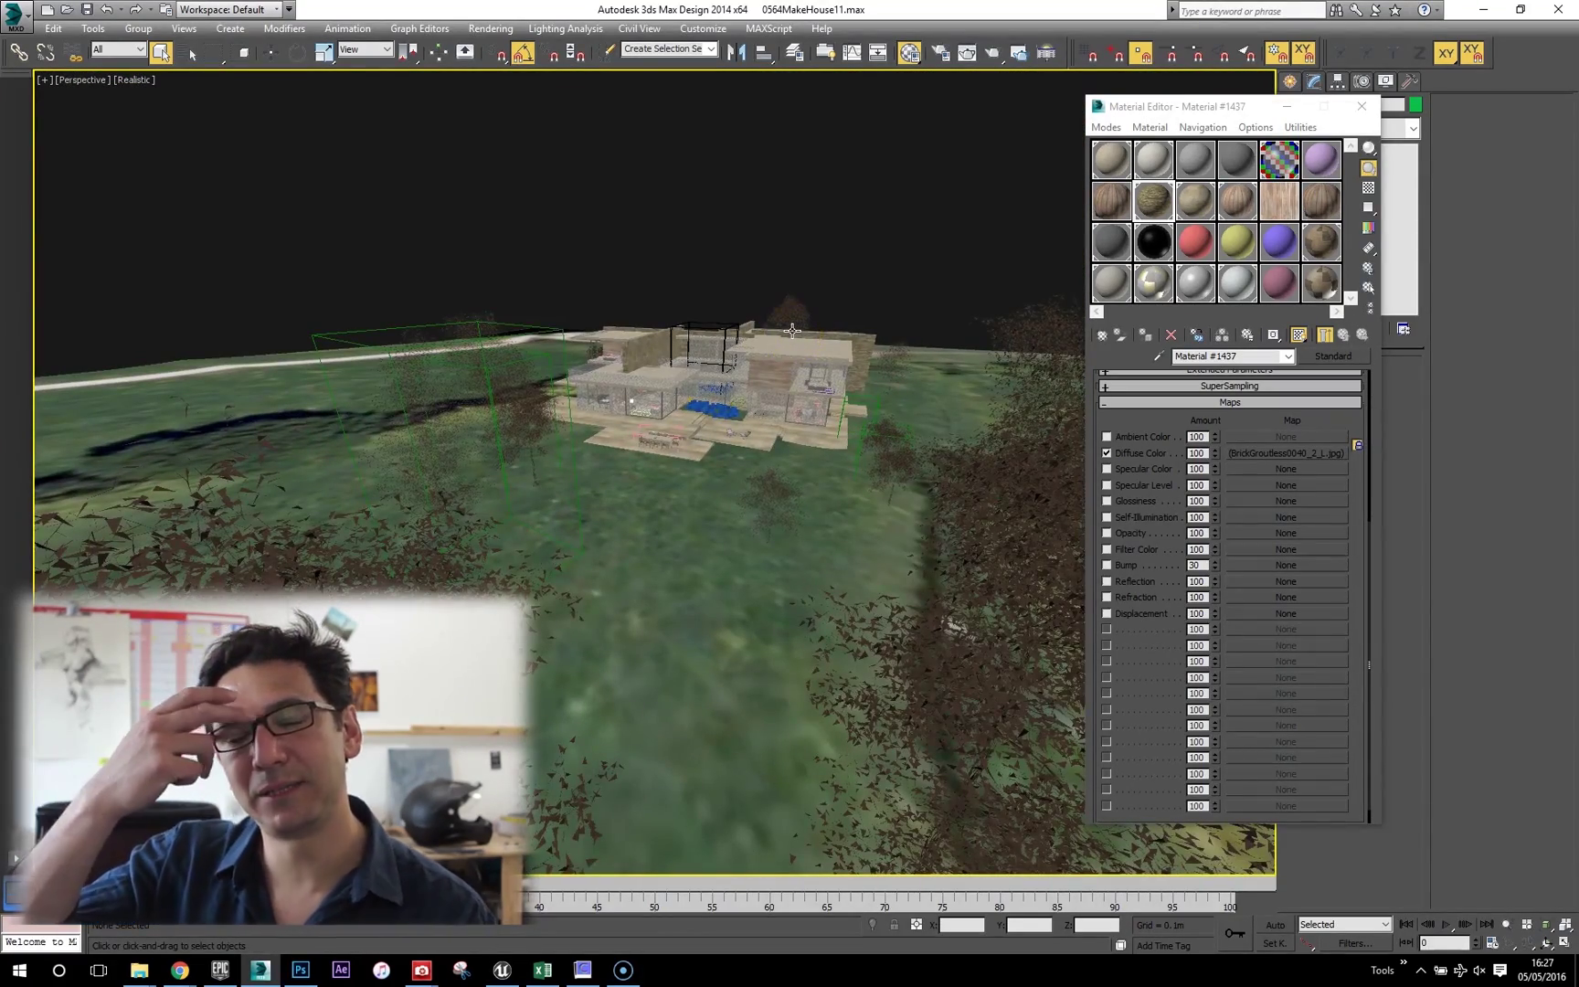
Select the outdoor table object and open the UE4 FBX Export tool for it.
{"action": "left_click", "coordinate": [790, 329]}
{"action": "key", "text": "alt+z"}
{"action": "left_click_drag", "start_coordinate": [773, 353], "coordinate": [766, 293]}
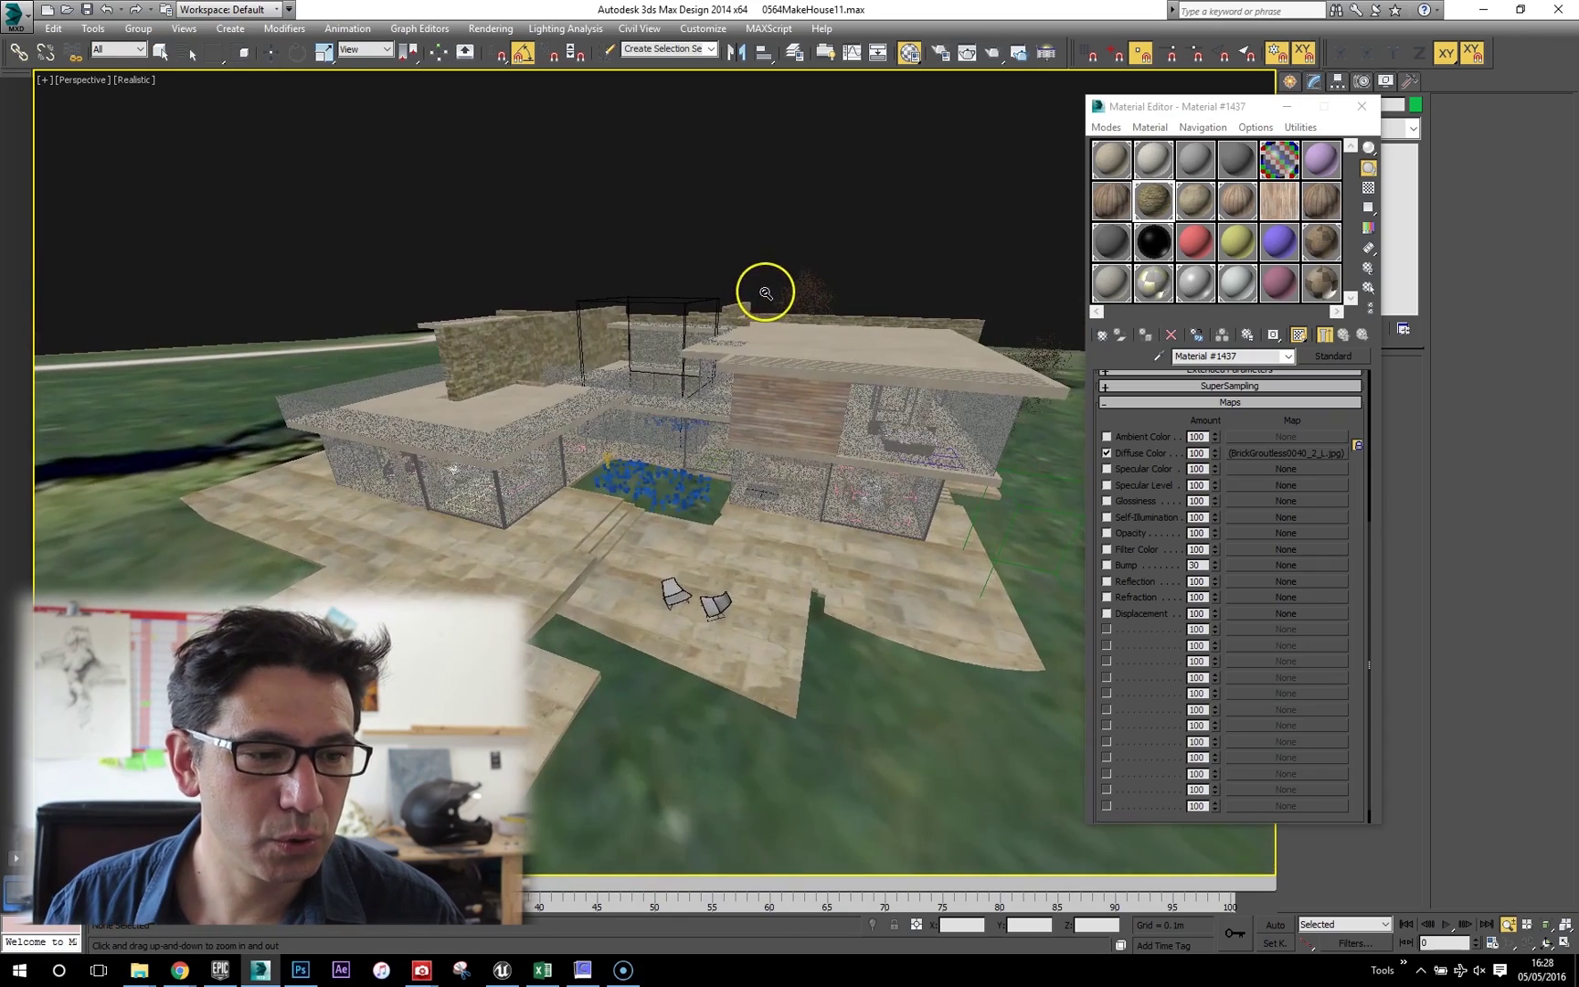
{"action": "left_click_drag", "start_coordinate": [1160, 276], "coordinate": [814, 490]}
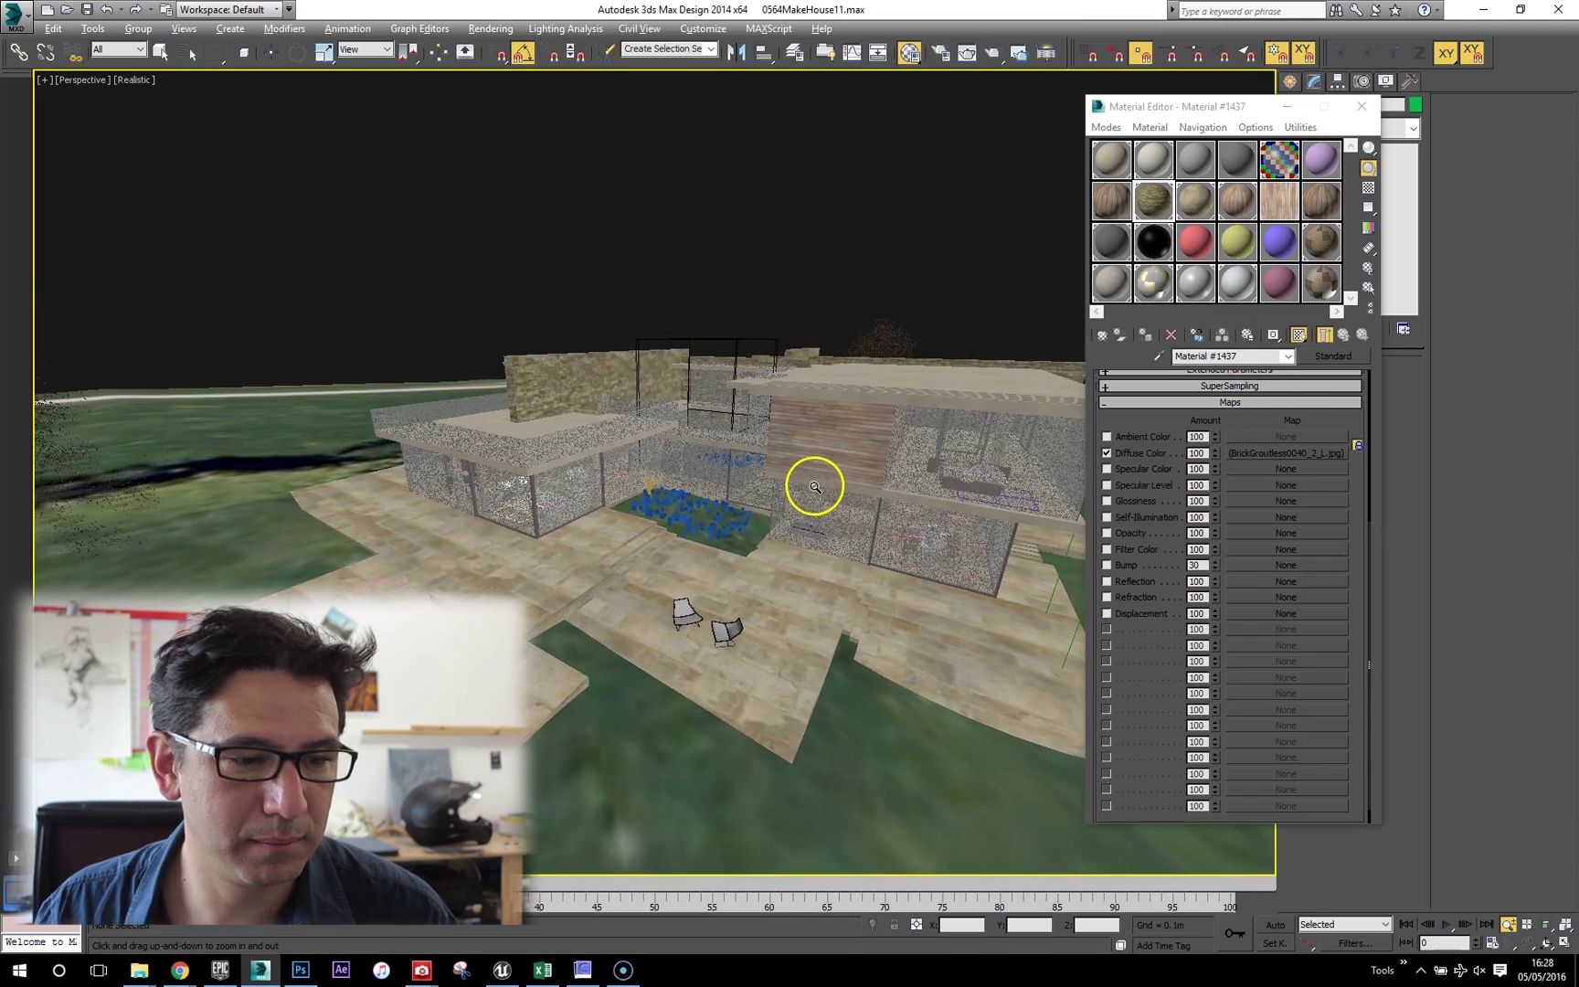
{"action": "left_click", "coordinate": [815, 490]}
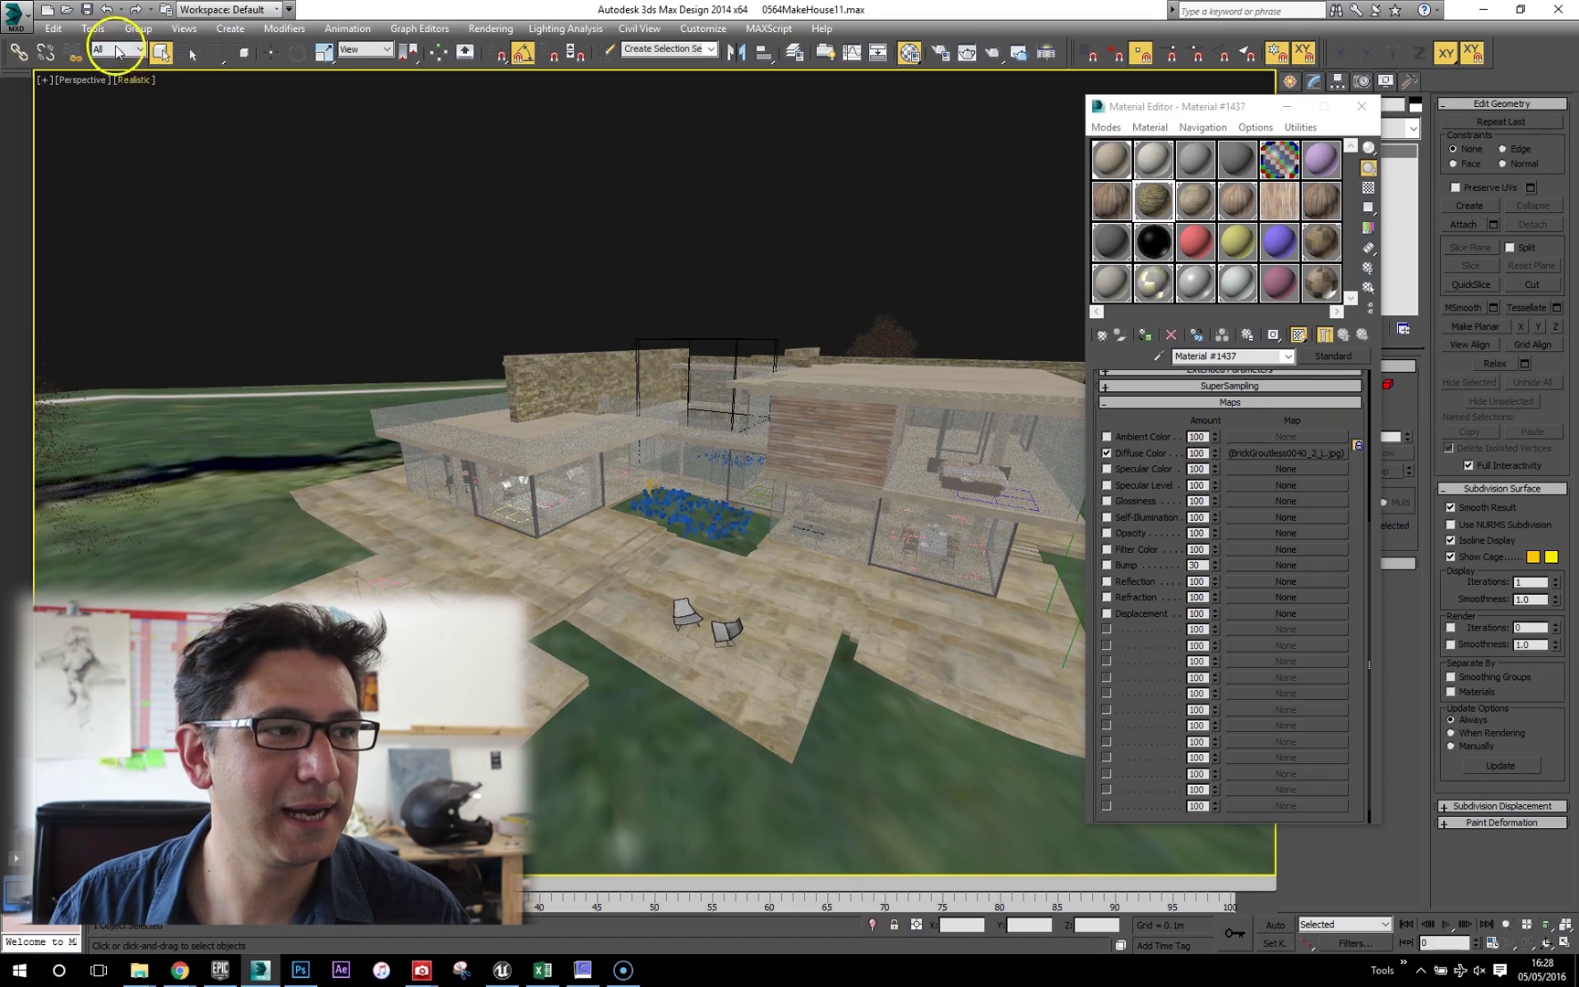
{"action": "left_click", "coordinate": [94, 29]}
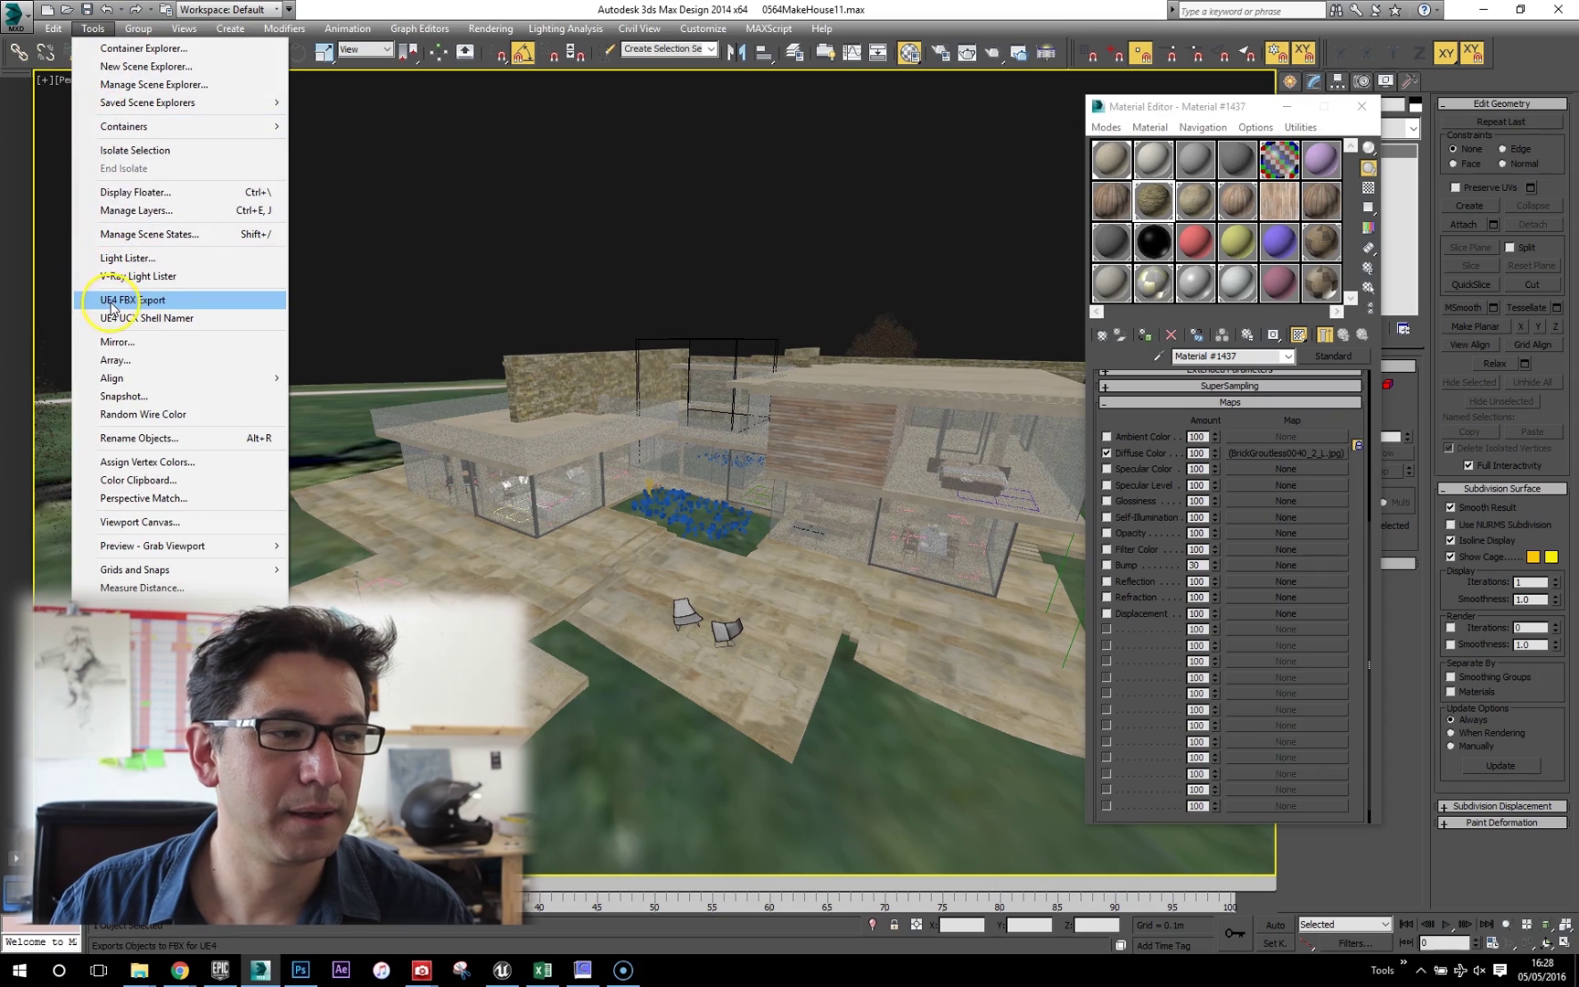
{"action": "left_click", "coordinate": [113, 303]}
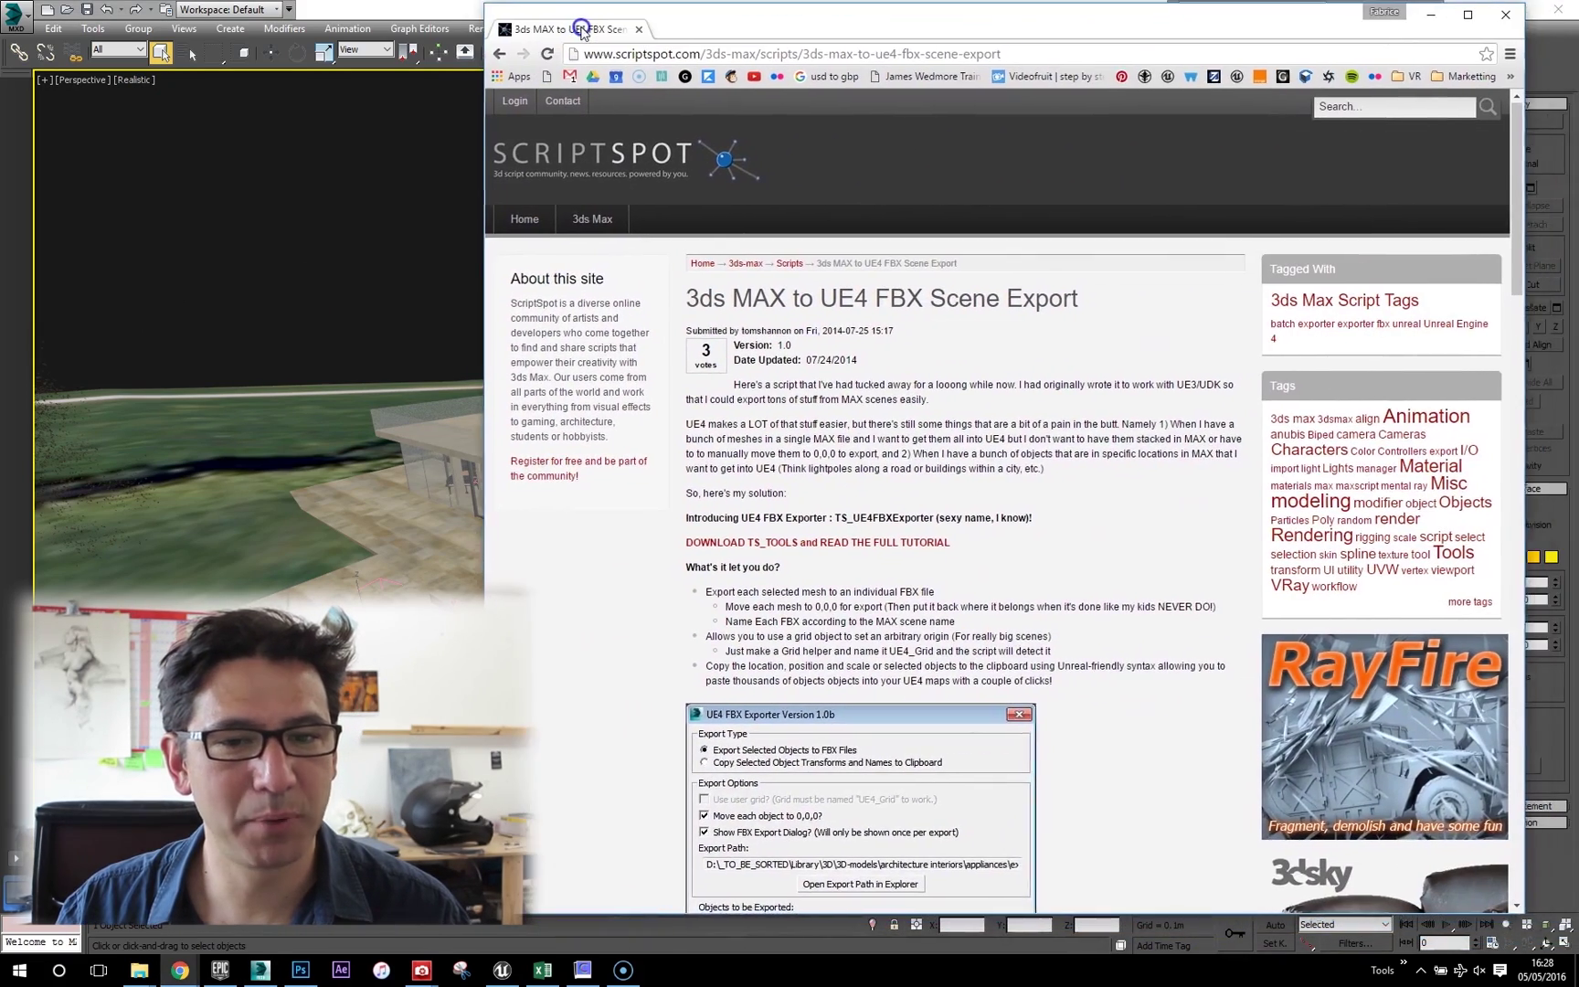
Read the ScriptSpot page on the 3ds MAX to UE4 FBX Scene Export script, and dismiss the exporter without exporting.
{"action": "left_click_drag", "start_coordinate": [581, 30], "coordinate": [562, 31]}
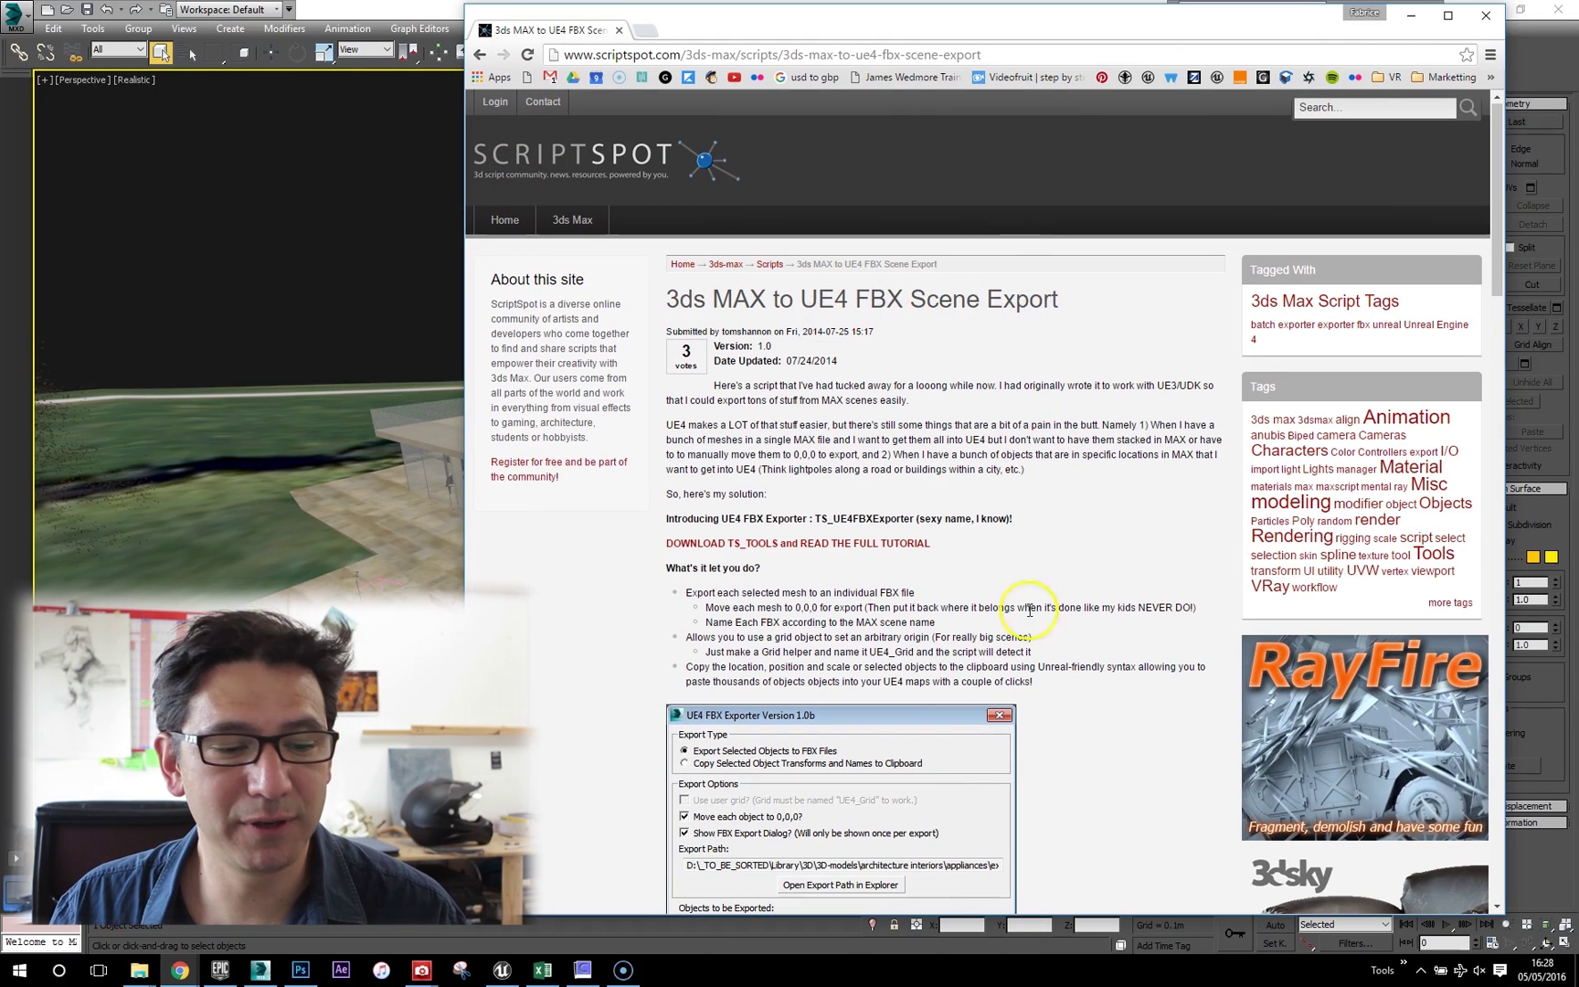
{"action": "scroll", "coordinate": [1093, 598], "scroll_direction": "down", "scroll_amount": 3}
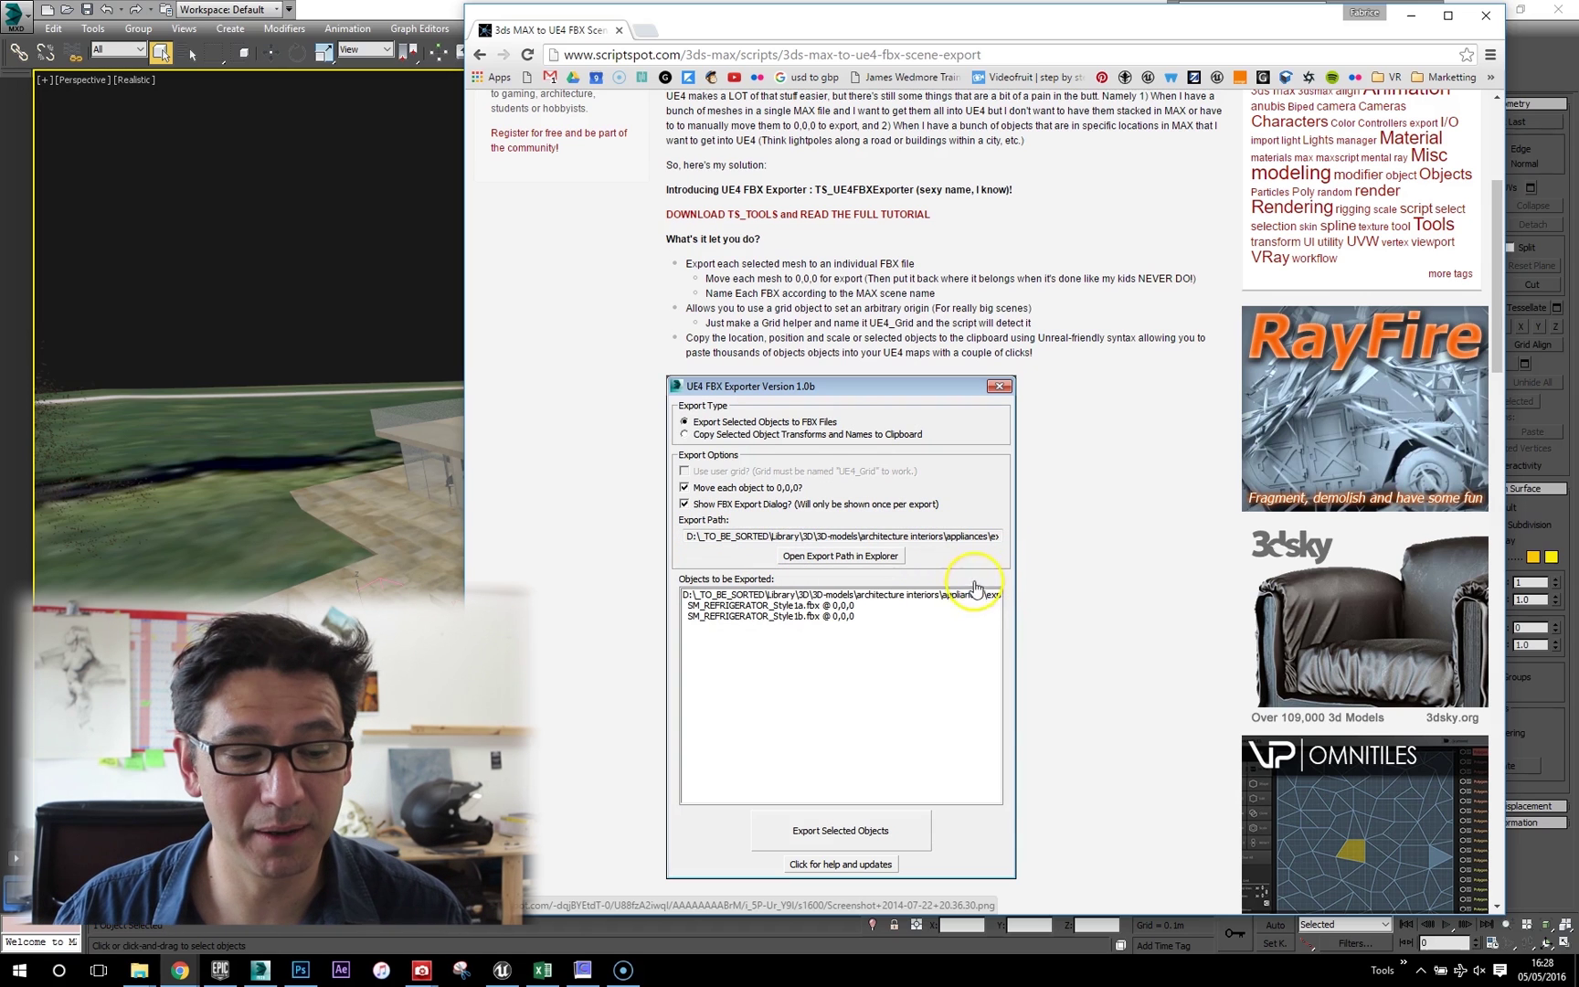
{"action": "scroll", "coordinate": [772, 450], "scroll_direction": "up", "scroll_amount": 4}
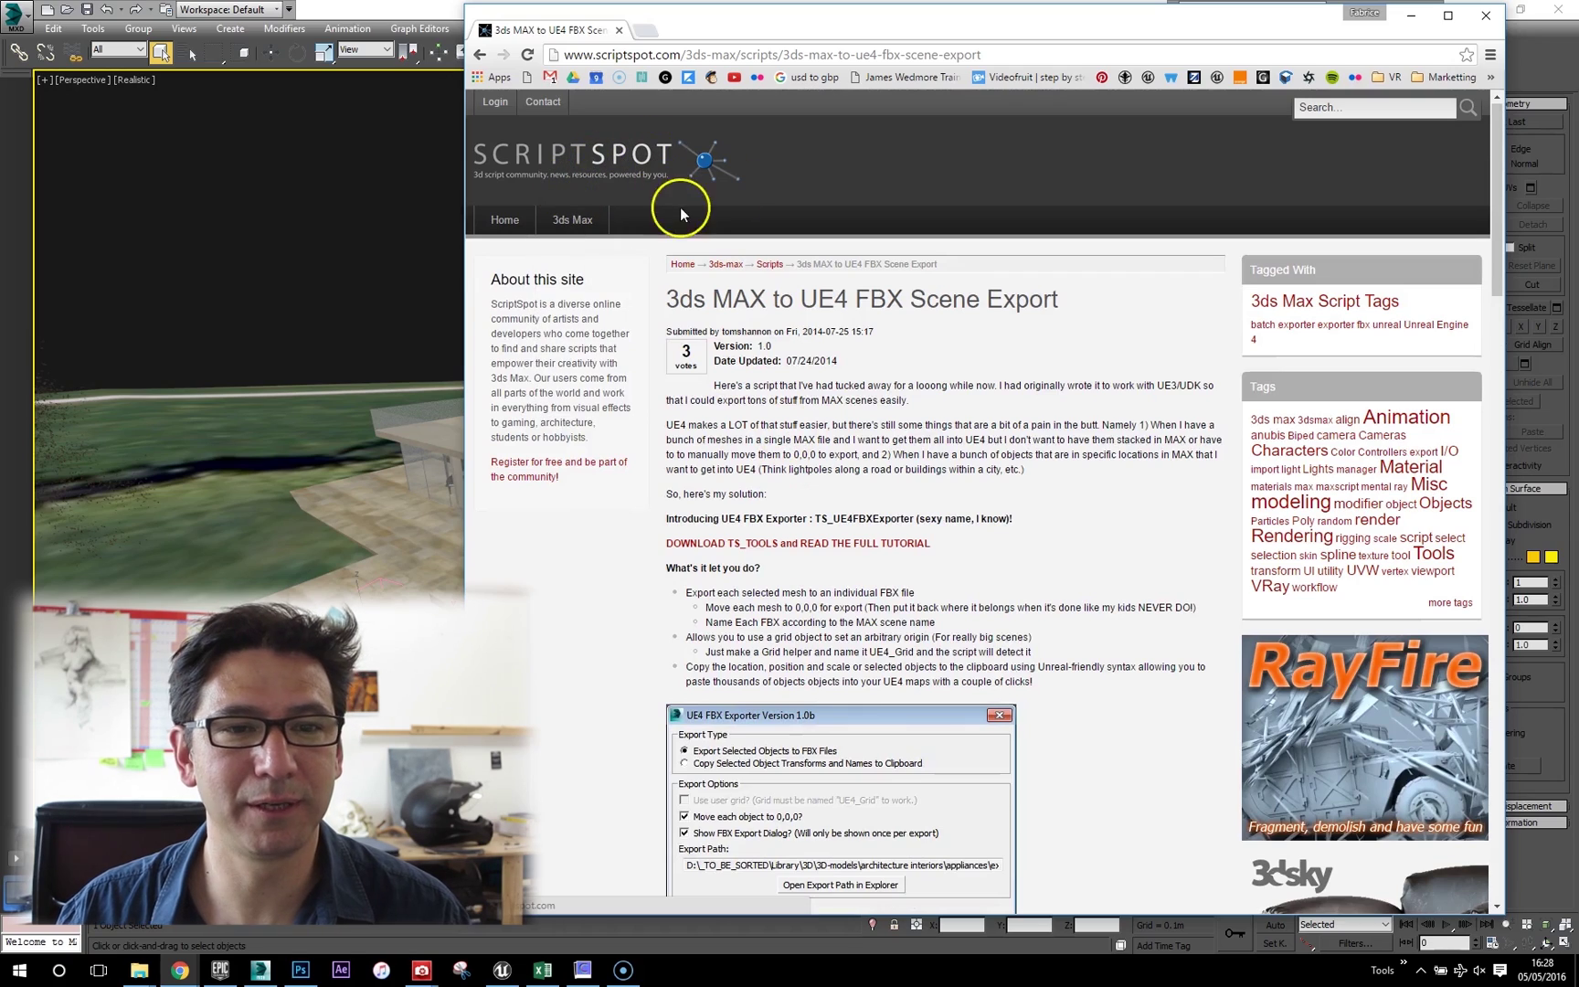
{"action": "left_click_drag", "start_coordinate": [1208, 9], "coordinate": [1181, 78]}
{"action": "left_click", "coordinate": [1387, 86]}
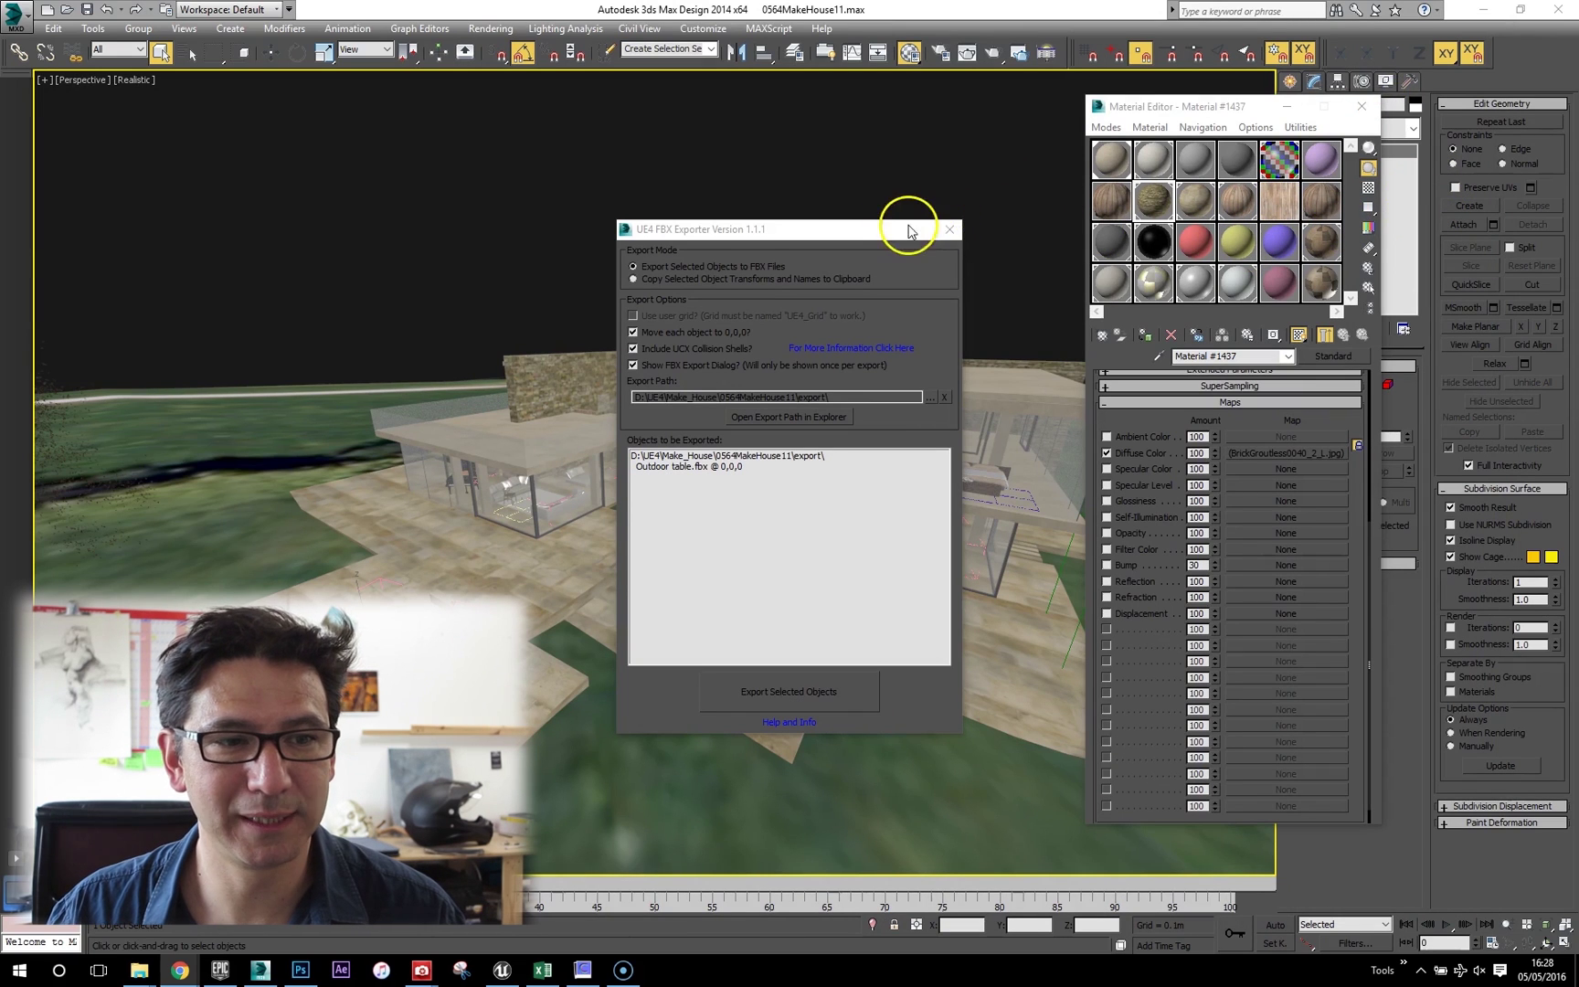
{"action": "left_click", "coordinate": [950, 229]}
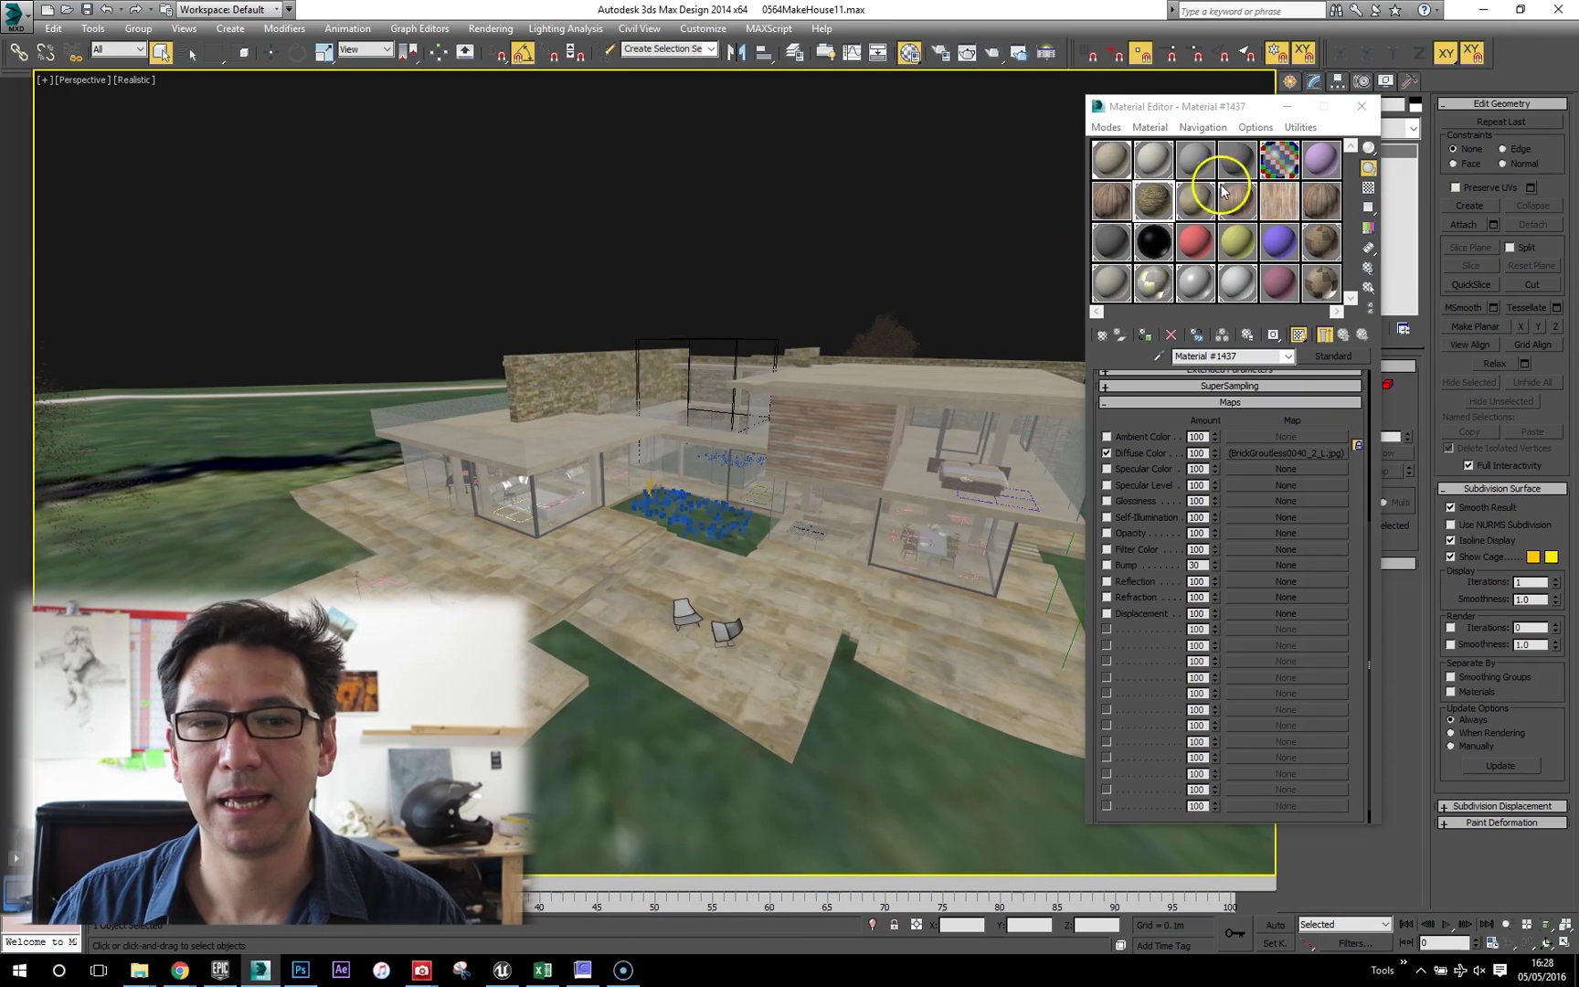
Move the Material Editor away from the modifier settings, switch to Unreal Editor, and select the Slab13 mesh in the house scene.
{"action": "left_click_drag", "start_coordinate": [1242, 110], "coordinate": [1050, 103]}
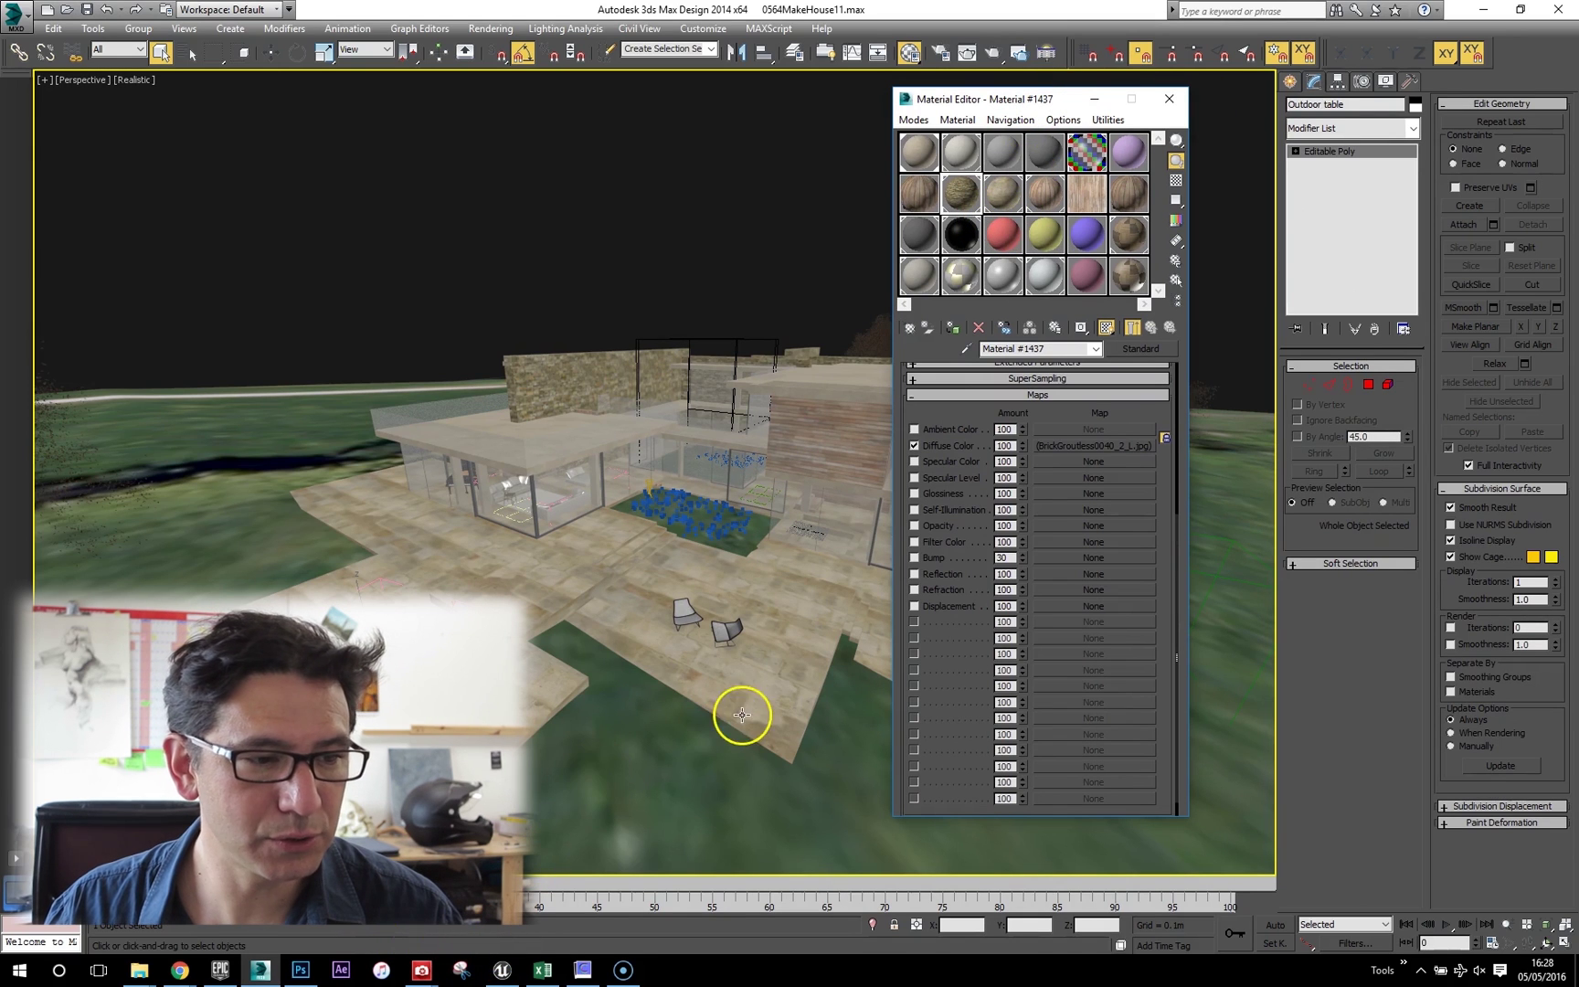
{"action": "left_click", "coordinate": [501, 969]}
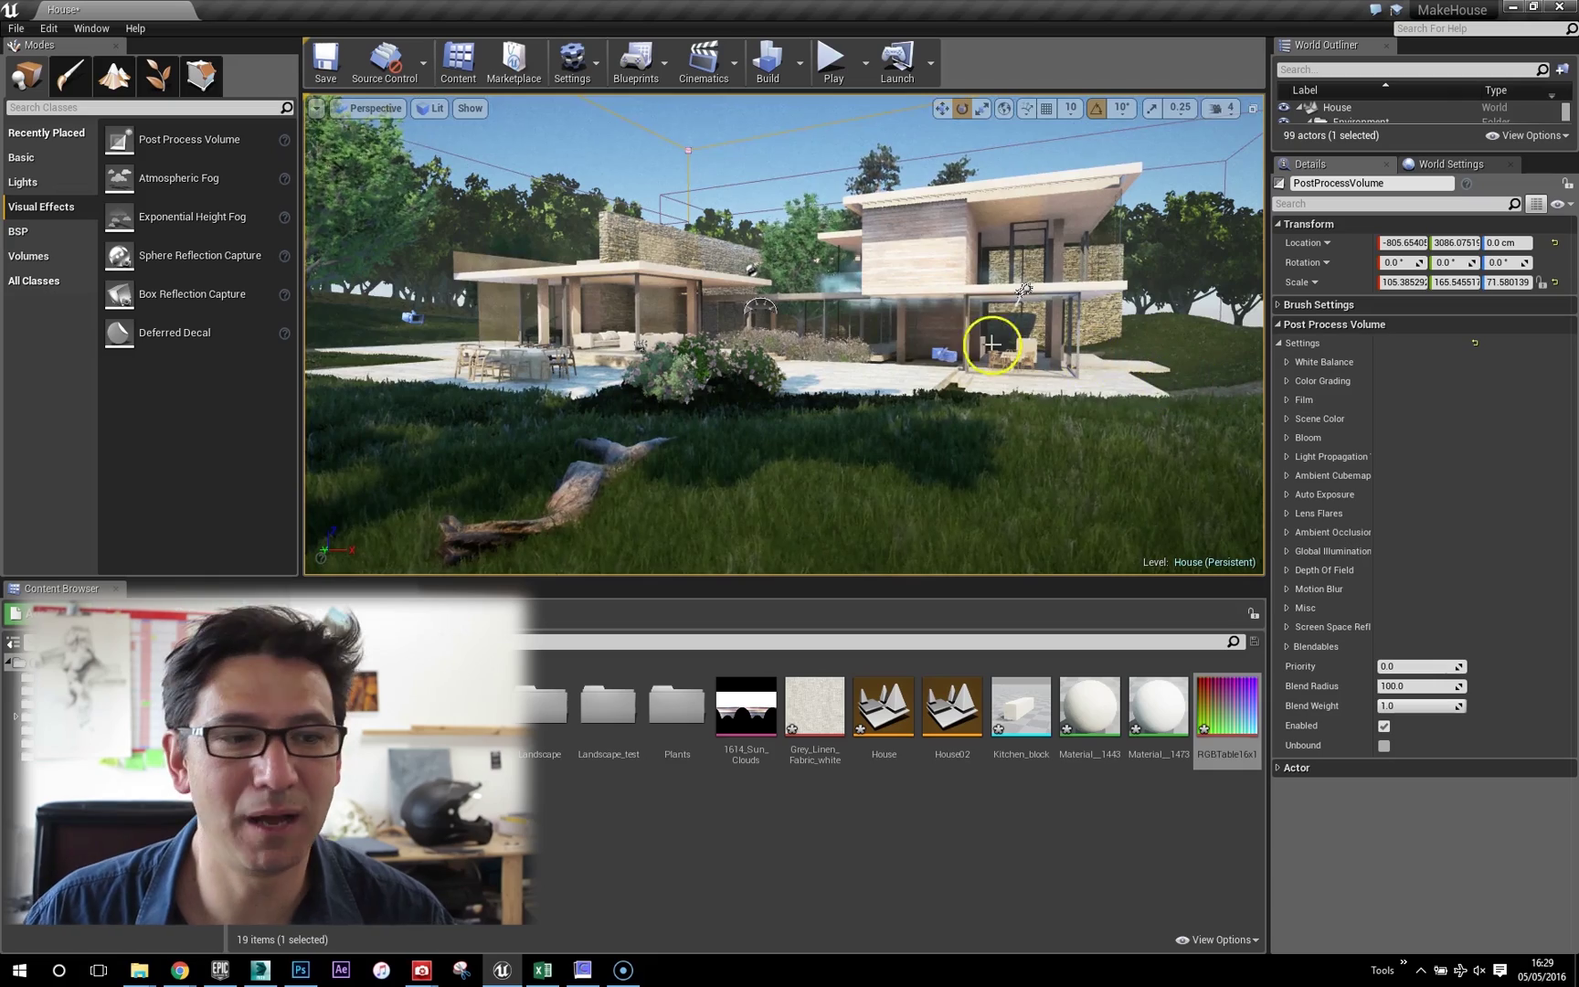
{"action": "left_click", "coordinate": [840, 294]}
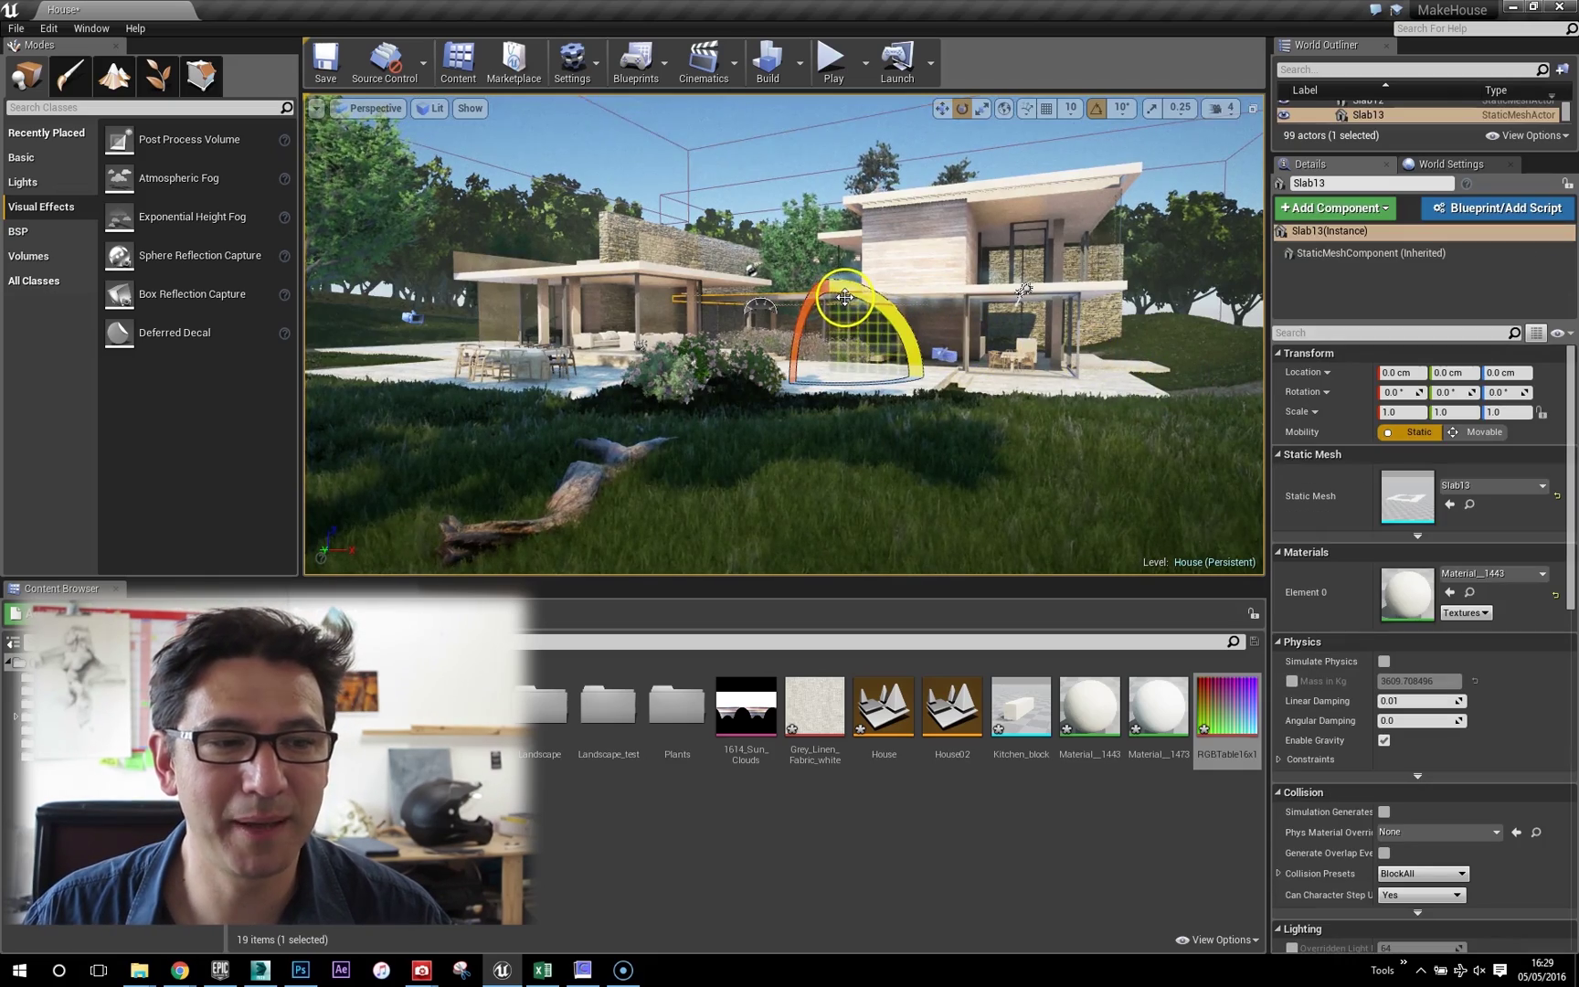
Select the Floor01 terrace mesh in the house scene and open its Material__1438 in the material editor, placed over the viewport.
{"action": "mouse_move", "coordinate": [845, 295]}
{"action": "right_mouse_down"}
{"action": "mouse_move", "coordinate": [845, 361]}
{"action": "mouse_move", "coordinate": [845, 316]}
{"action": "right_mouse_up"}
{"action": "right_click_drag", "start_coordinate": [992, 319], "coordinate": [830, 276]}
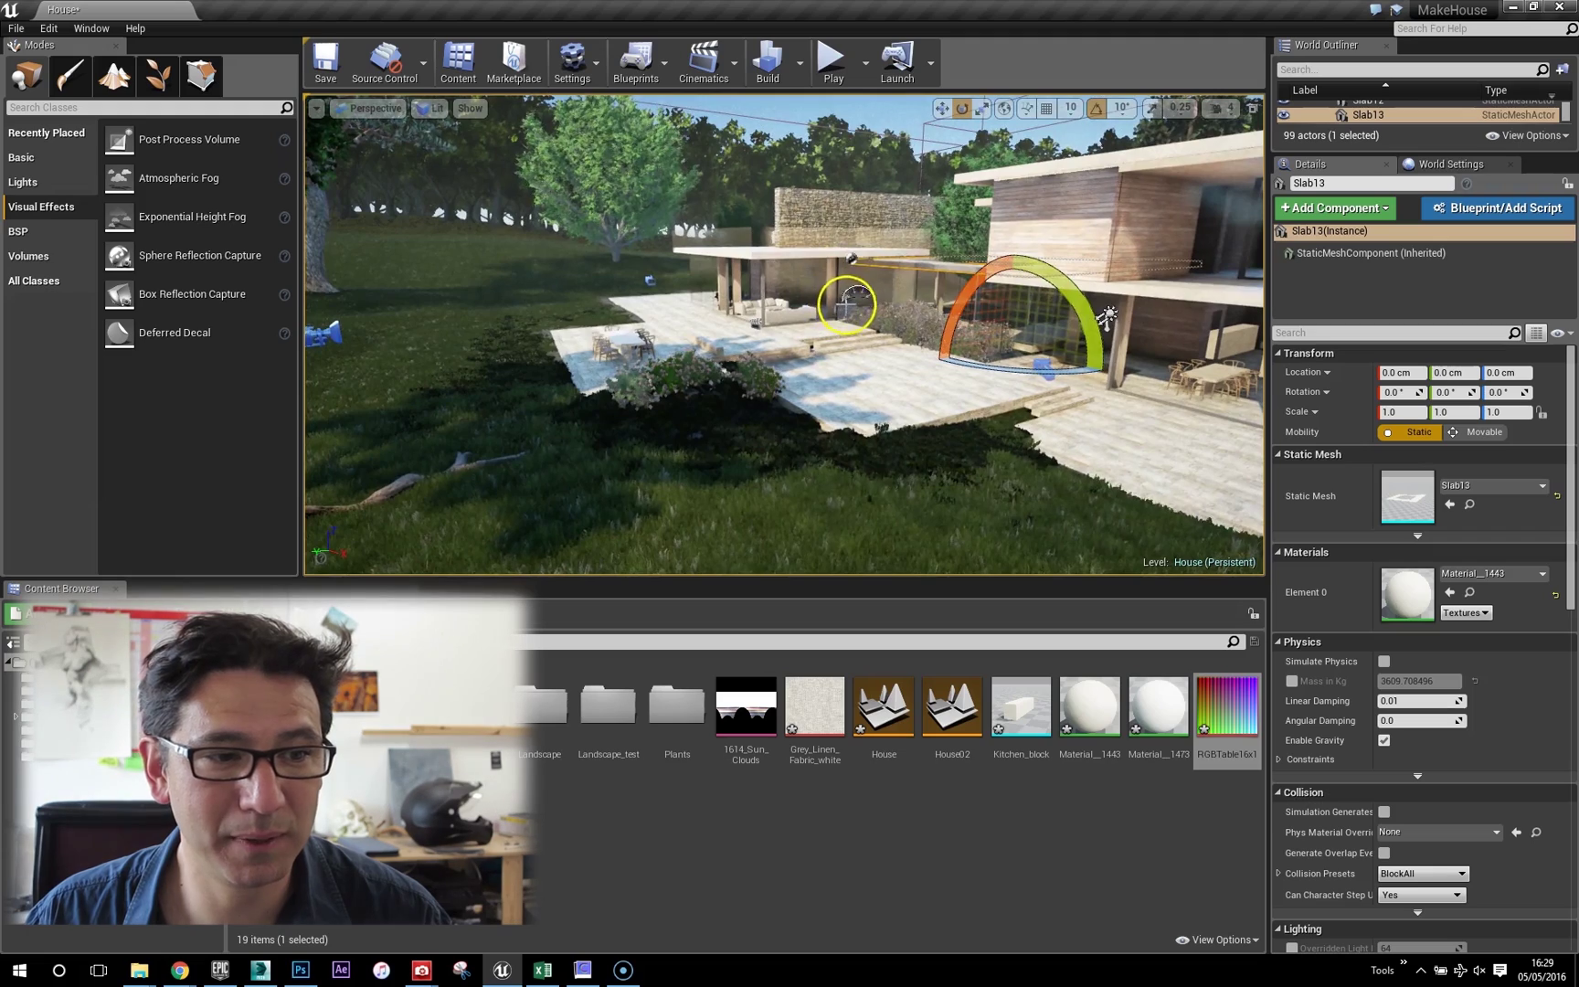
{"action": "left_click", "coordinate": [853, 295]}
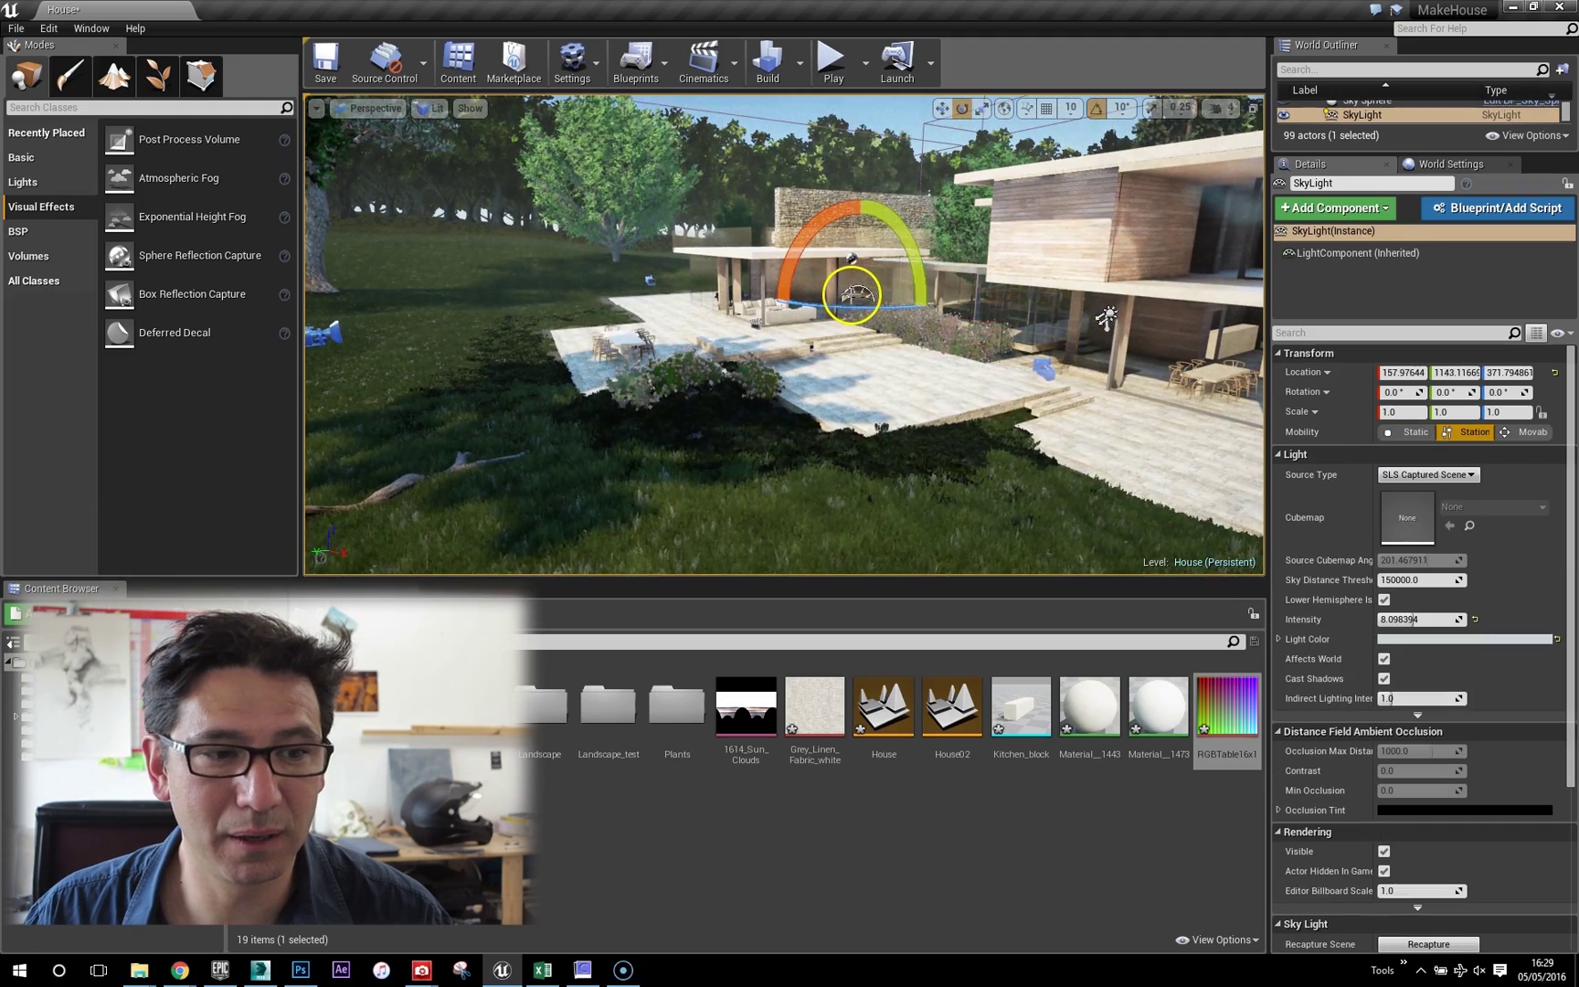
{"action": "left_click", "coordinate": [868, 370]}
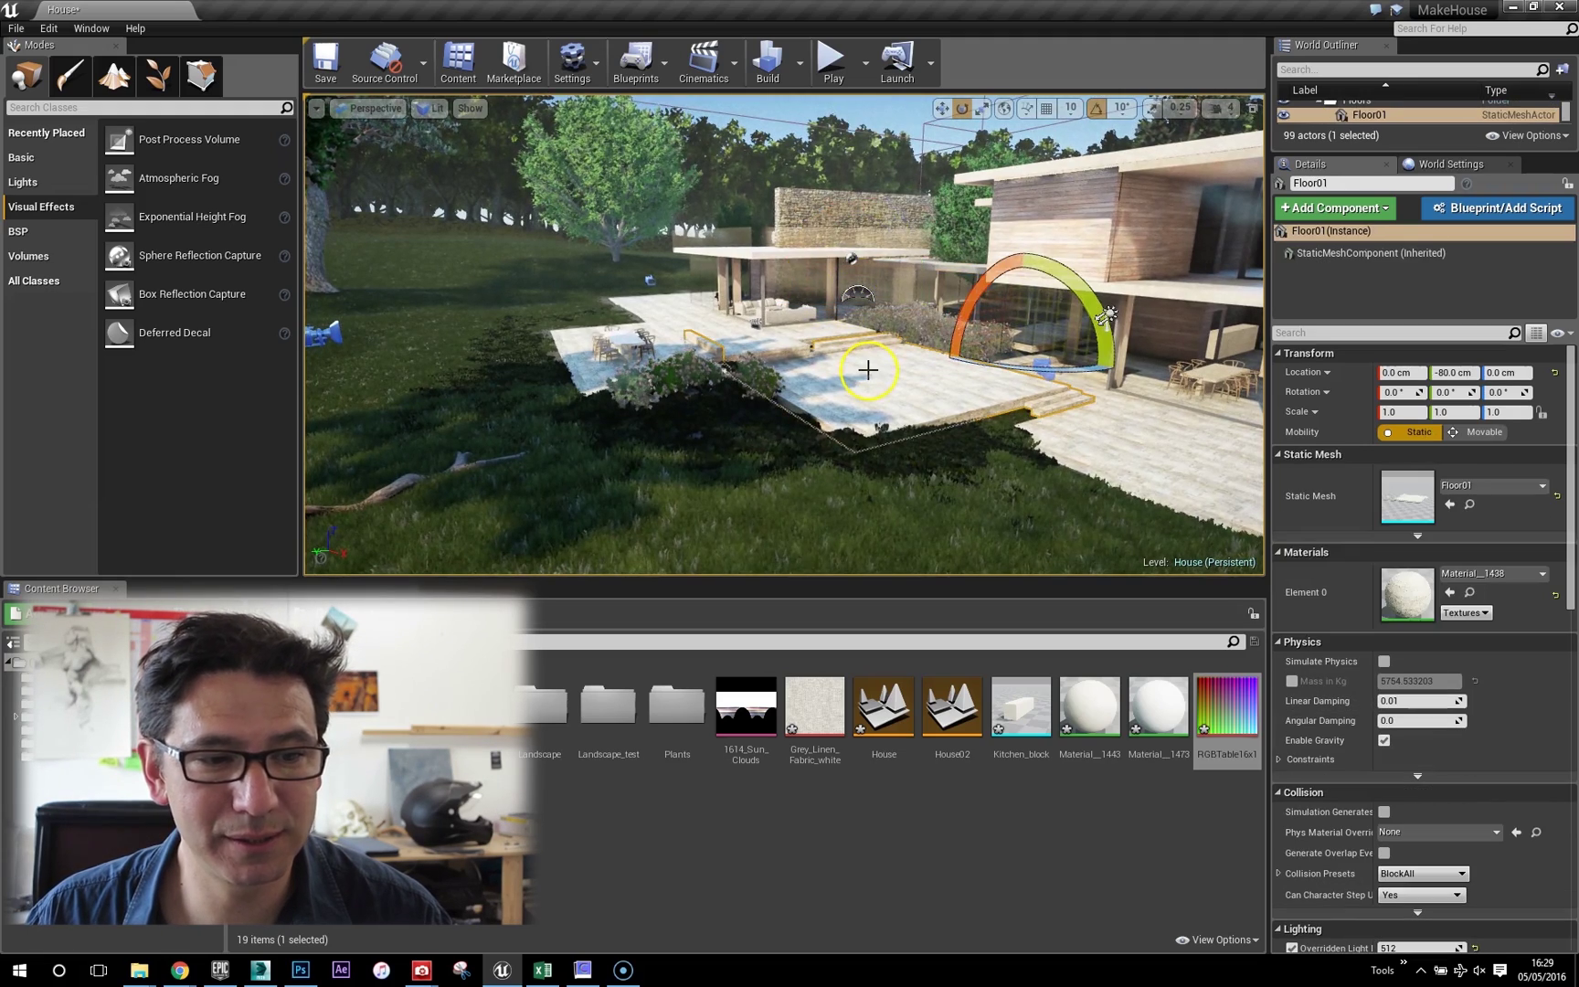
{"action": "double_click", "coordinate": [1404, 593]}
{"action": "left_click_drag", "start_coordinate": [748, 165], "coordinate": [1056, 136]}
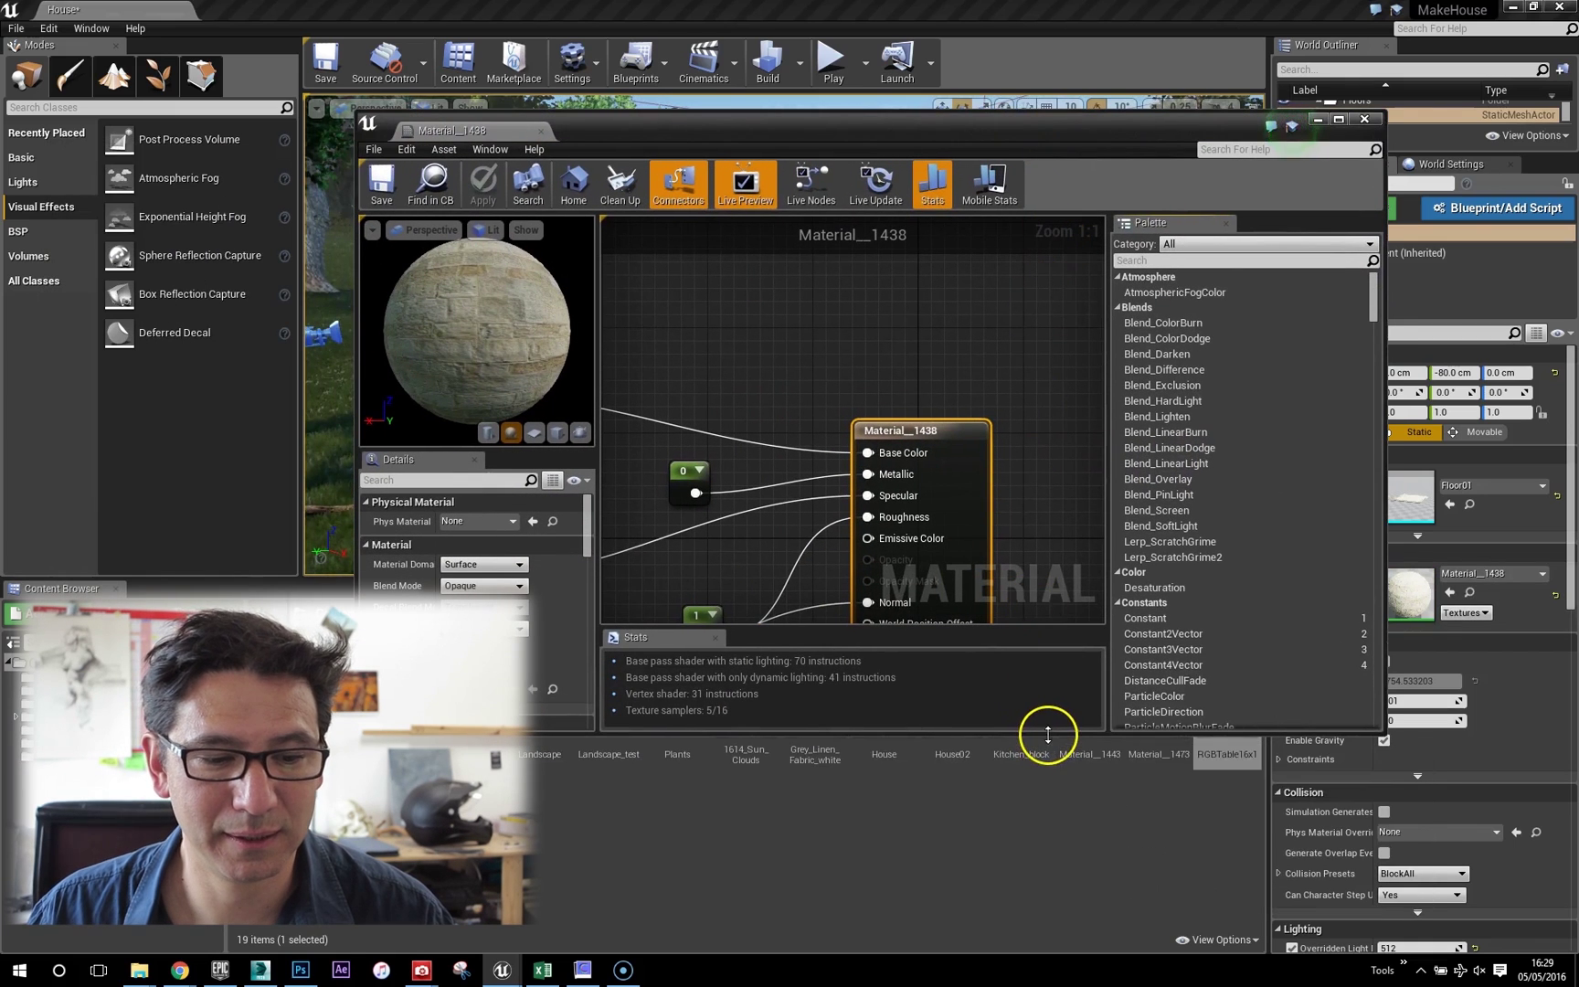
Enlarge the material editor and examine Material__1438's texture sample nodes, selecting the normal map's Texture Sample node.
{"action": "left_click_drag", "start_coordinate": [1049, 735], "coordinate": [1050, 864]}
{"action": "scroll", "coordinate": [1057, 365], "scroll_direction": "down", "scroll_amount": 2}
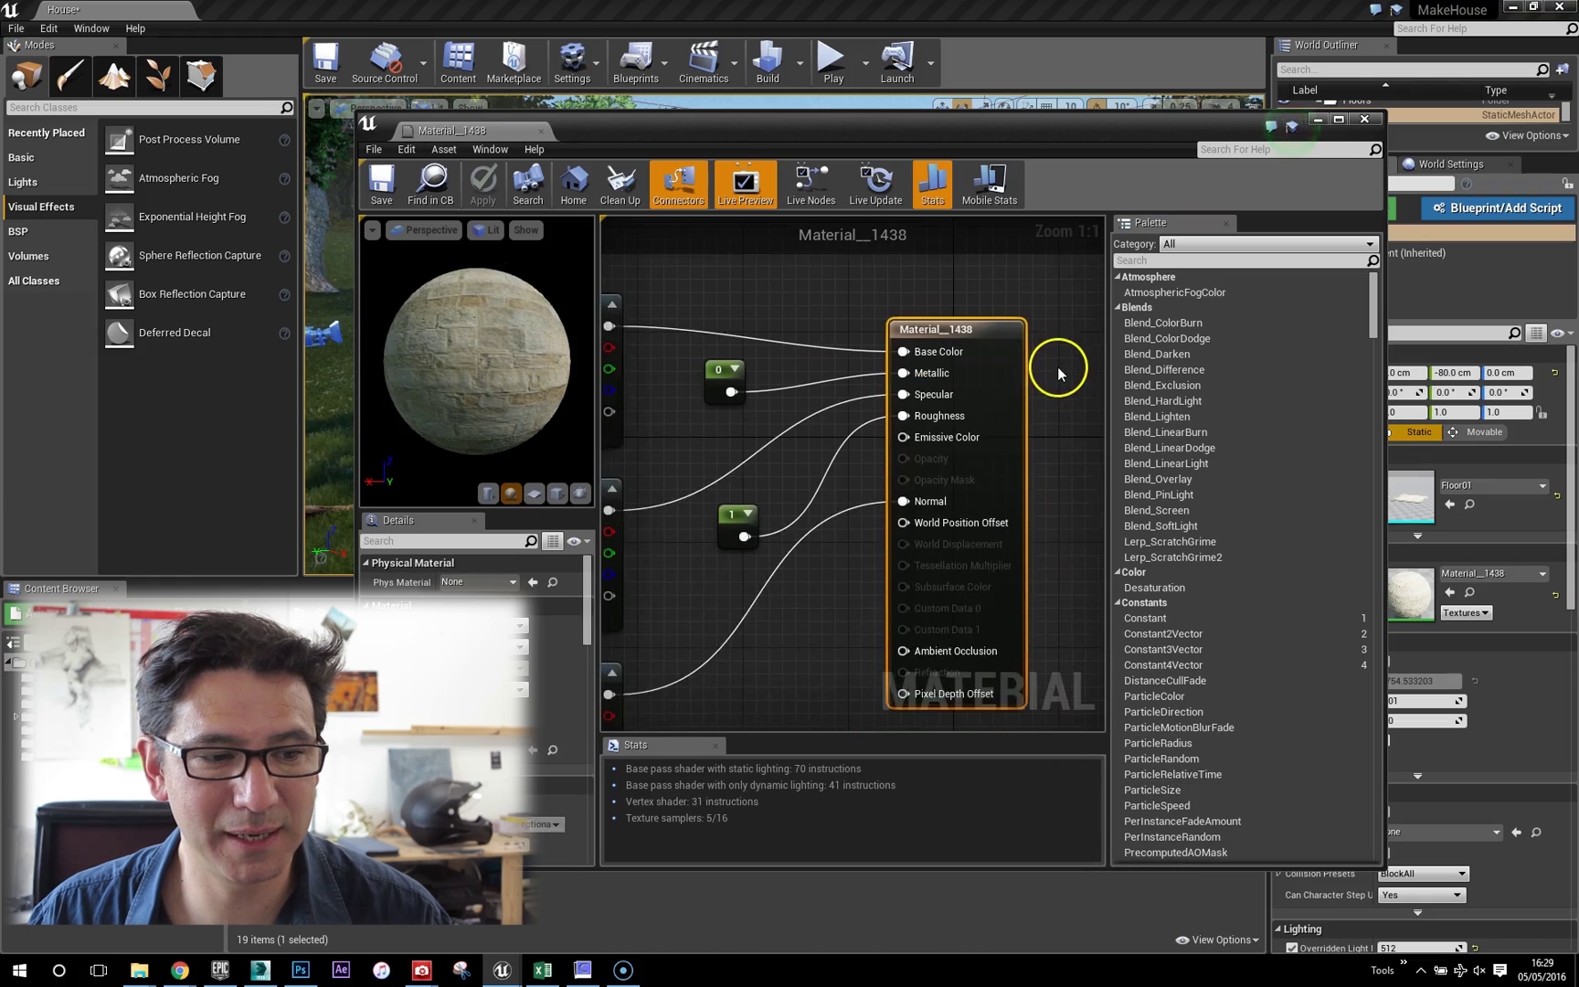
{"action": "right_click_drag", "start_coordinate": [797, 494], "coordinate": [879, 529]}
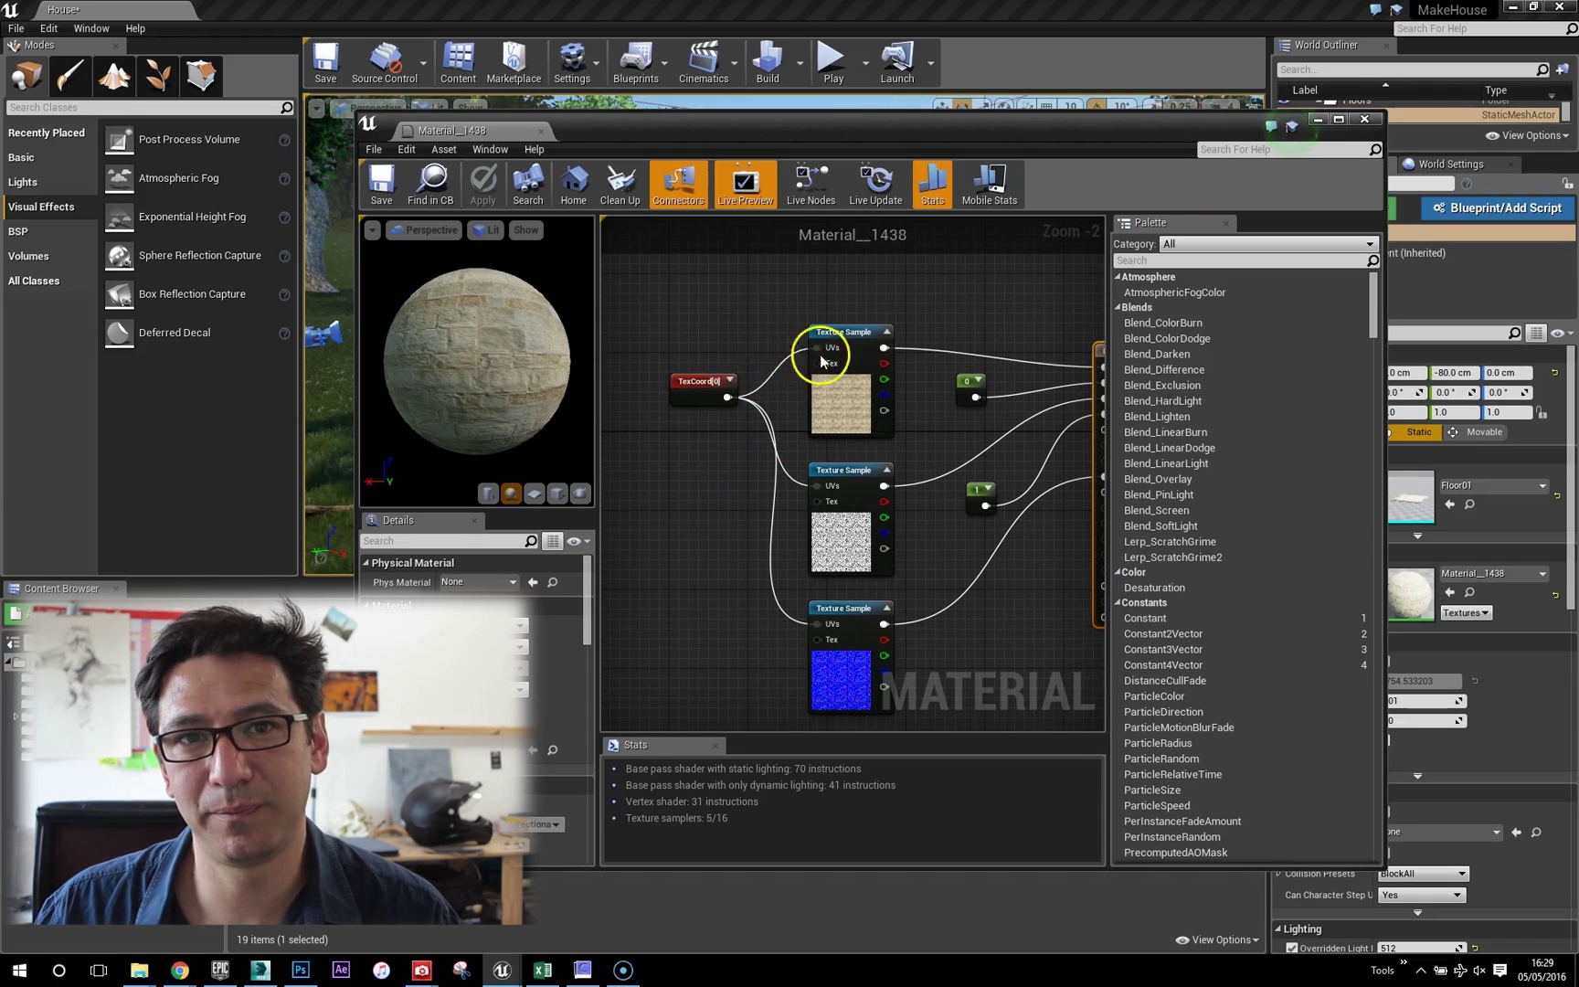
{"action": "right_click_drag", "start_coordinate": [933, 571], "coordinate": [867, 547]}
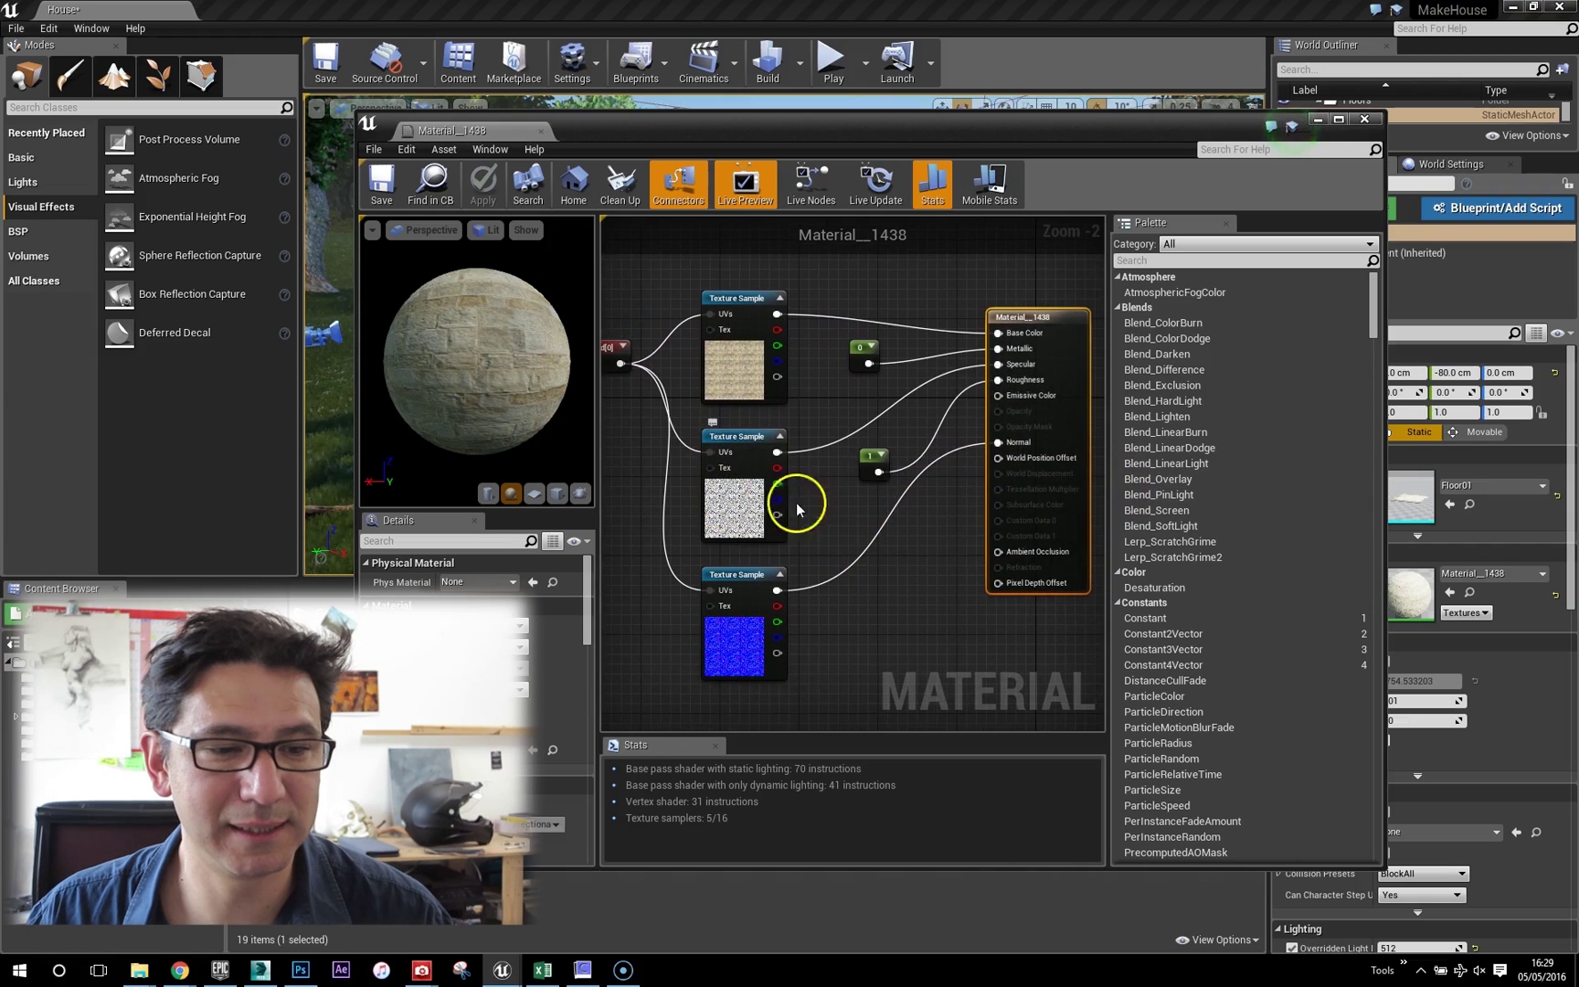
{"action": "left_click", "coordinate": [733, 596]}
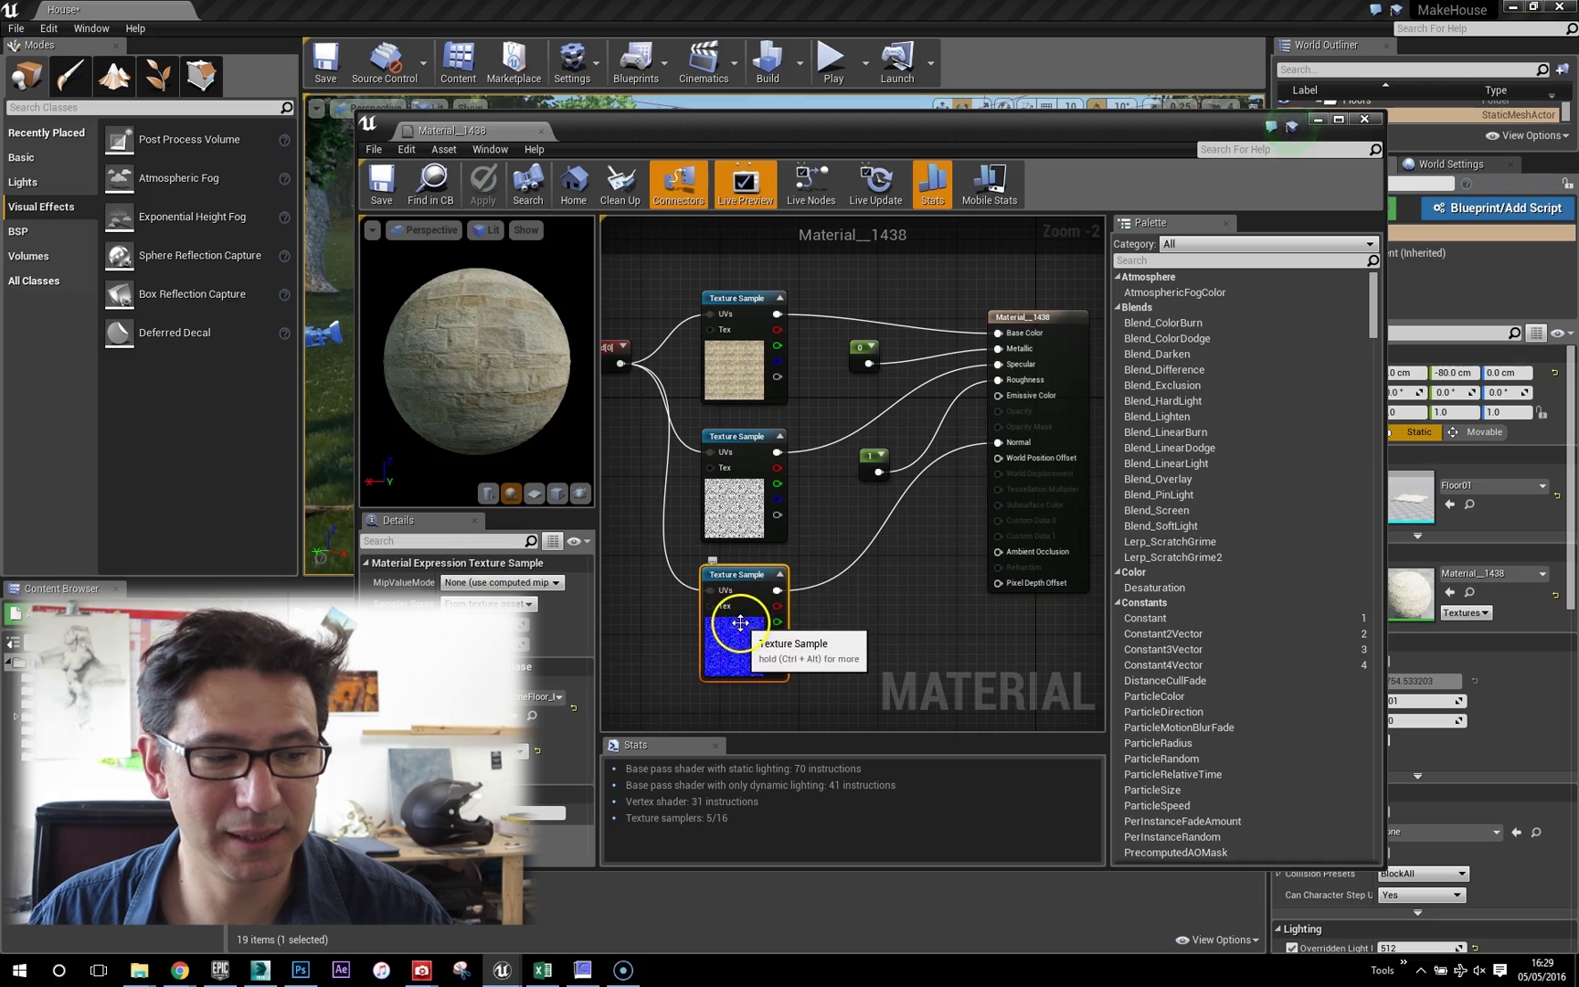
Switch to CrazyBump, move its window over the material editor, and set the brick normal map's Shape Recognition to 77.
{"action": "left_click", "coordinate": [622, 970]}
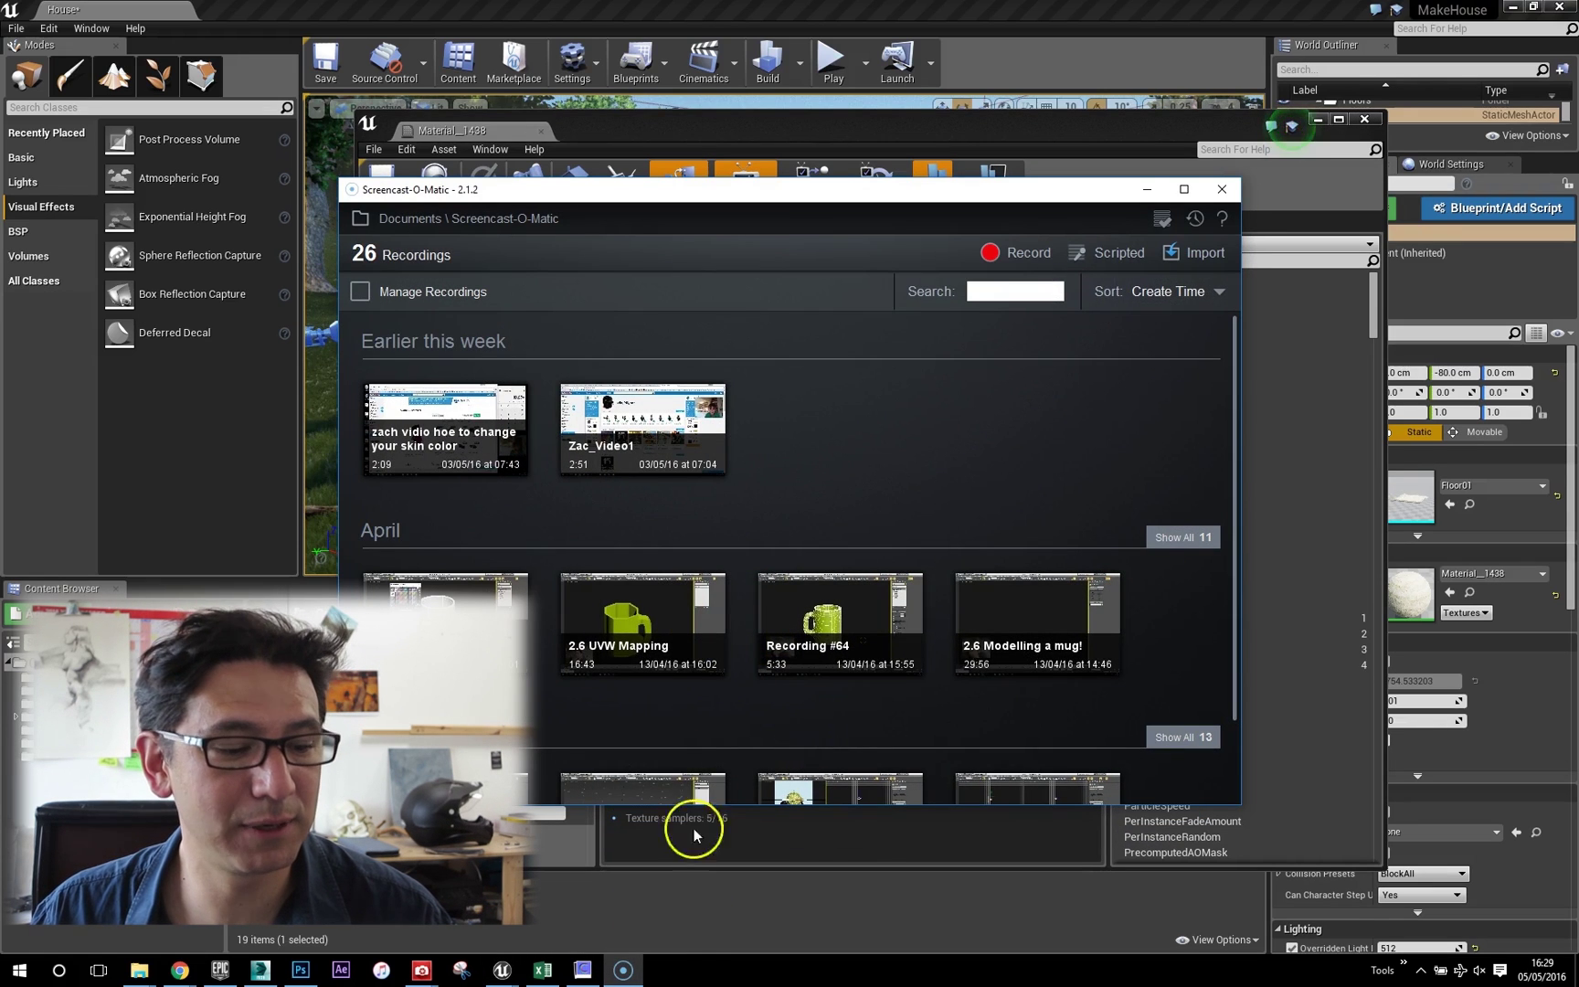
{"action": "left_click", "coordinate": [622, 967]}
{"action": "left_click", "coordinate": [582, 970]}
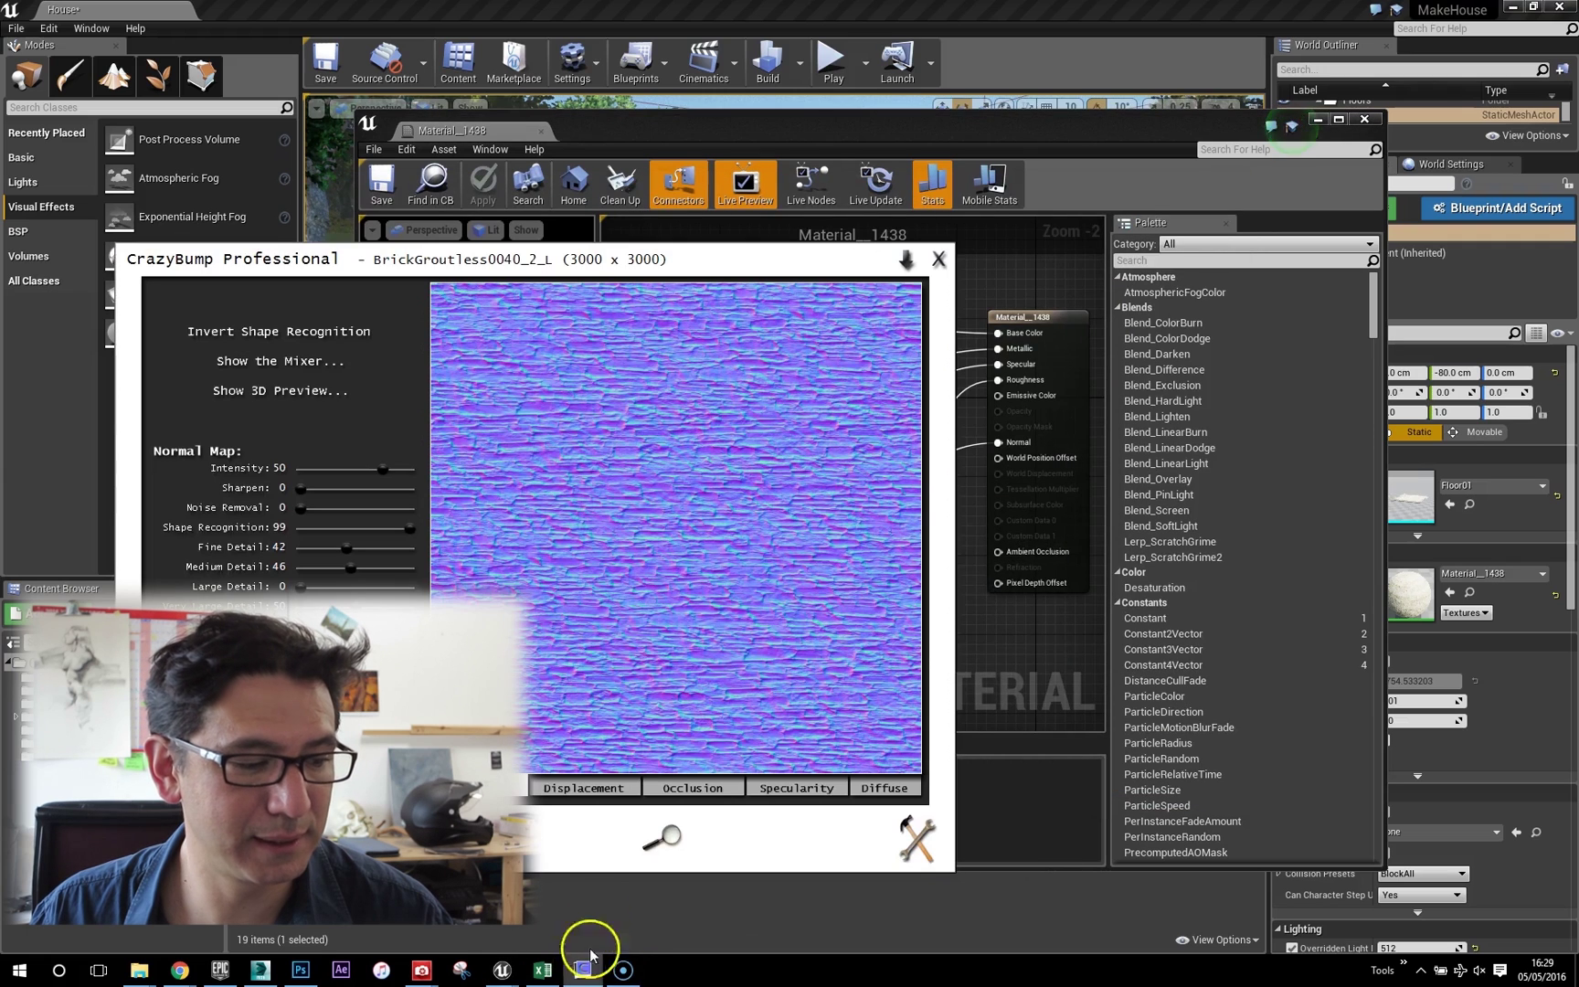
{"action": "left_click_drag", "start_coordinate": [266, 246], "coordinate": [506, 175]}
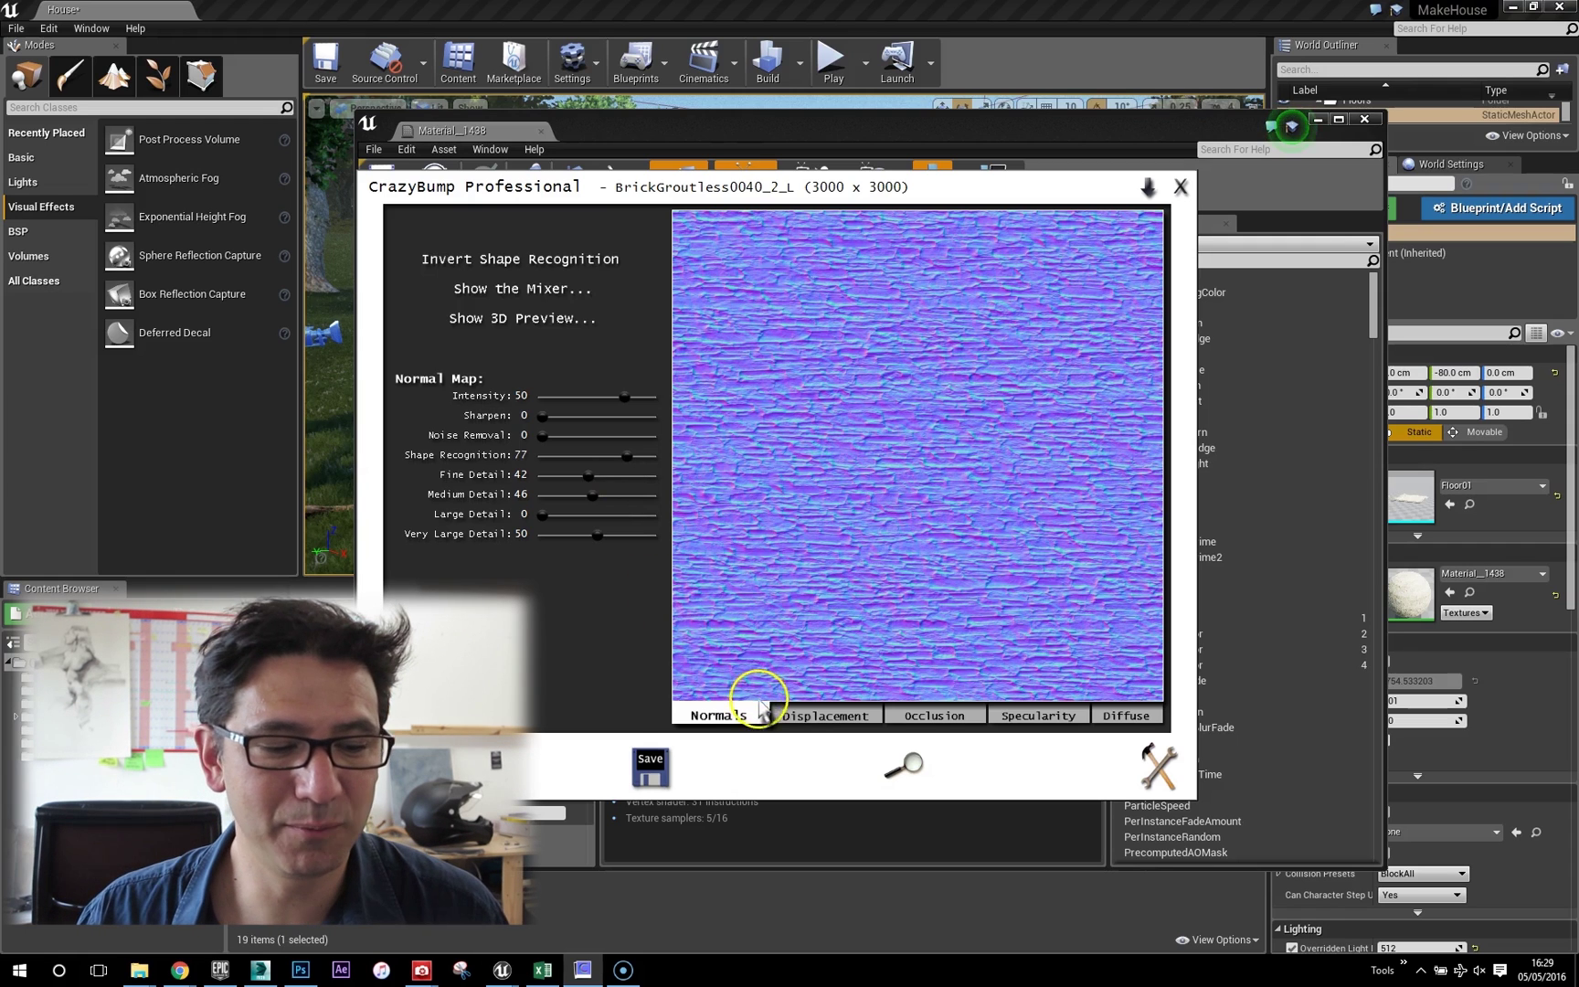
View the Displacement, Occlusion and Specularity maps generated for BrickGroutless0040_2_L.
{"action": "left_click", "coordinate": [803, 718]}
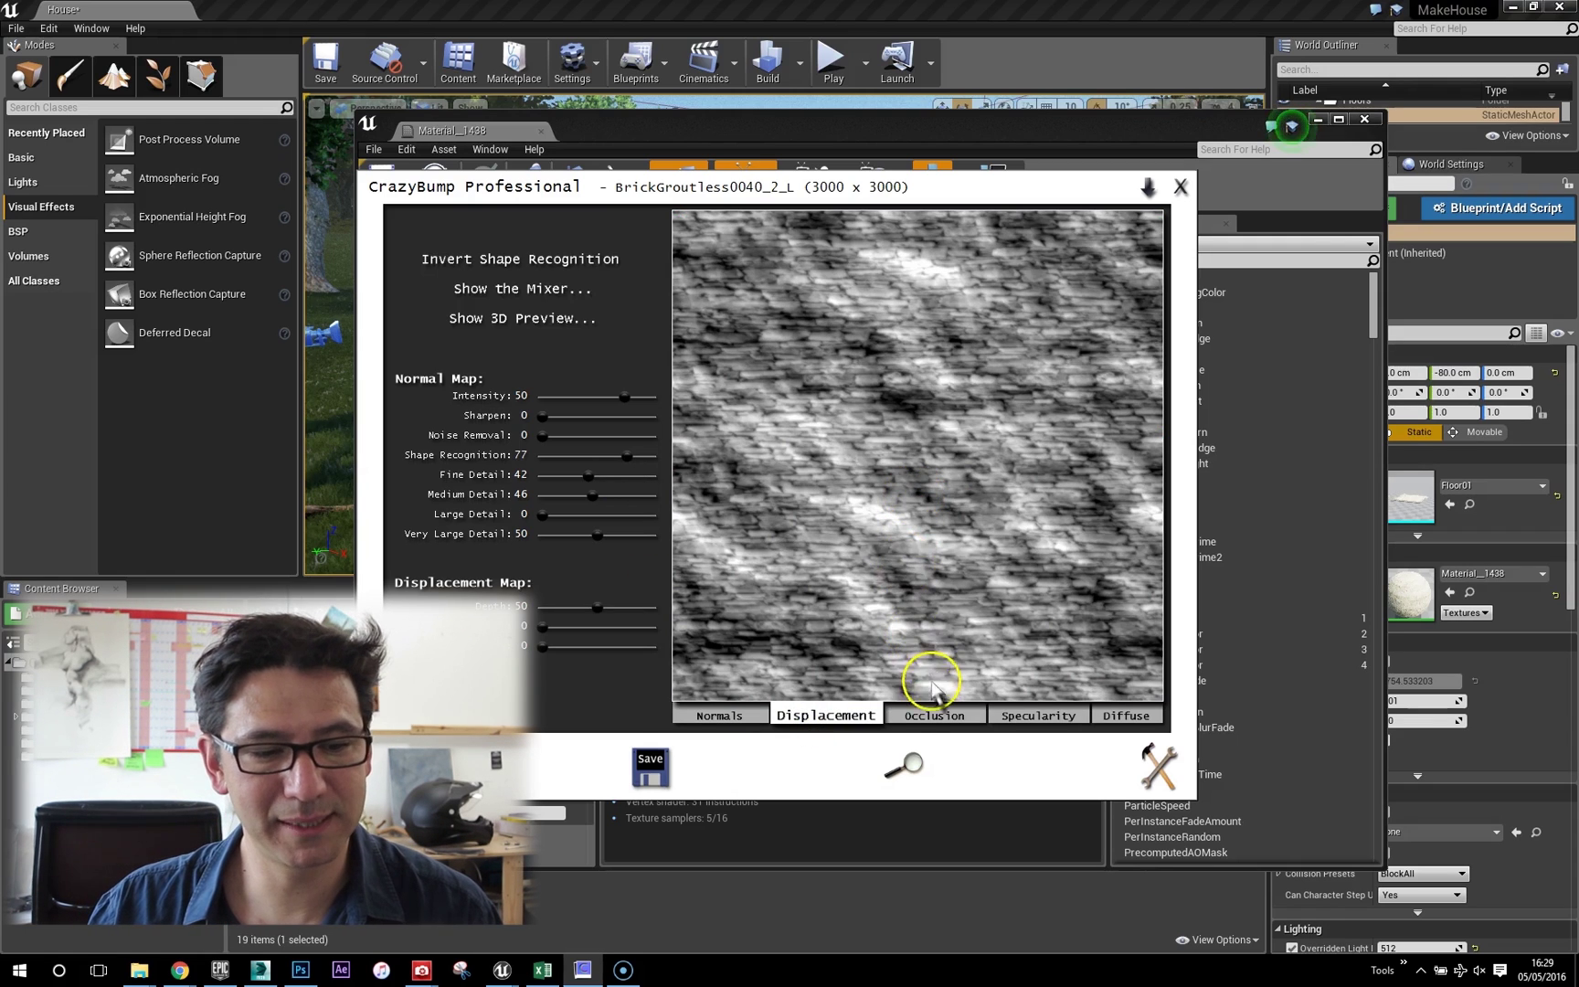
{"action": "left_click", "coordinate": [930, 717]}
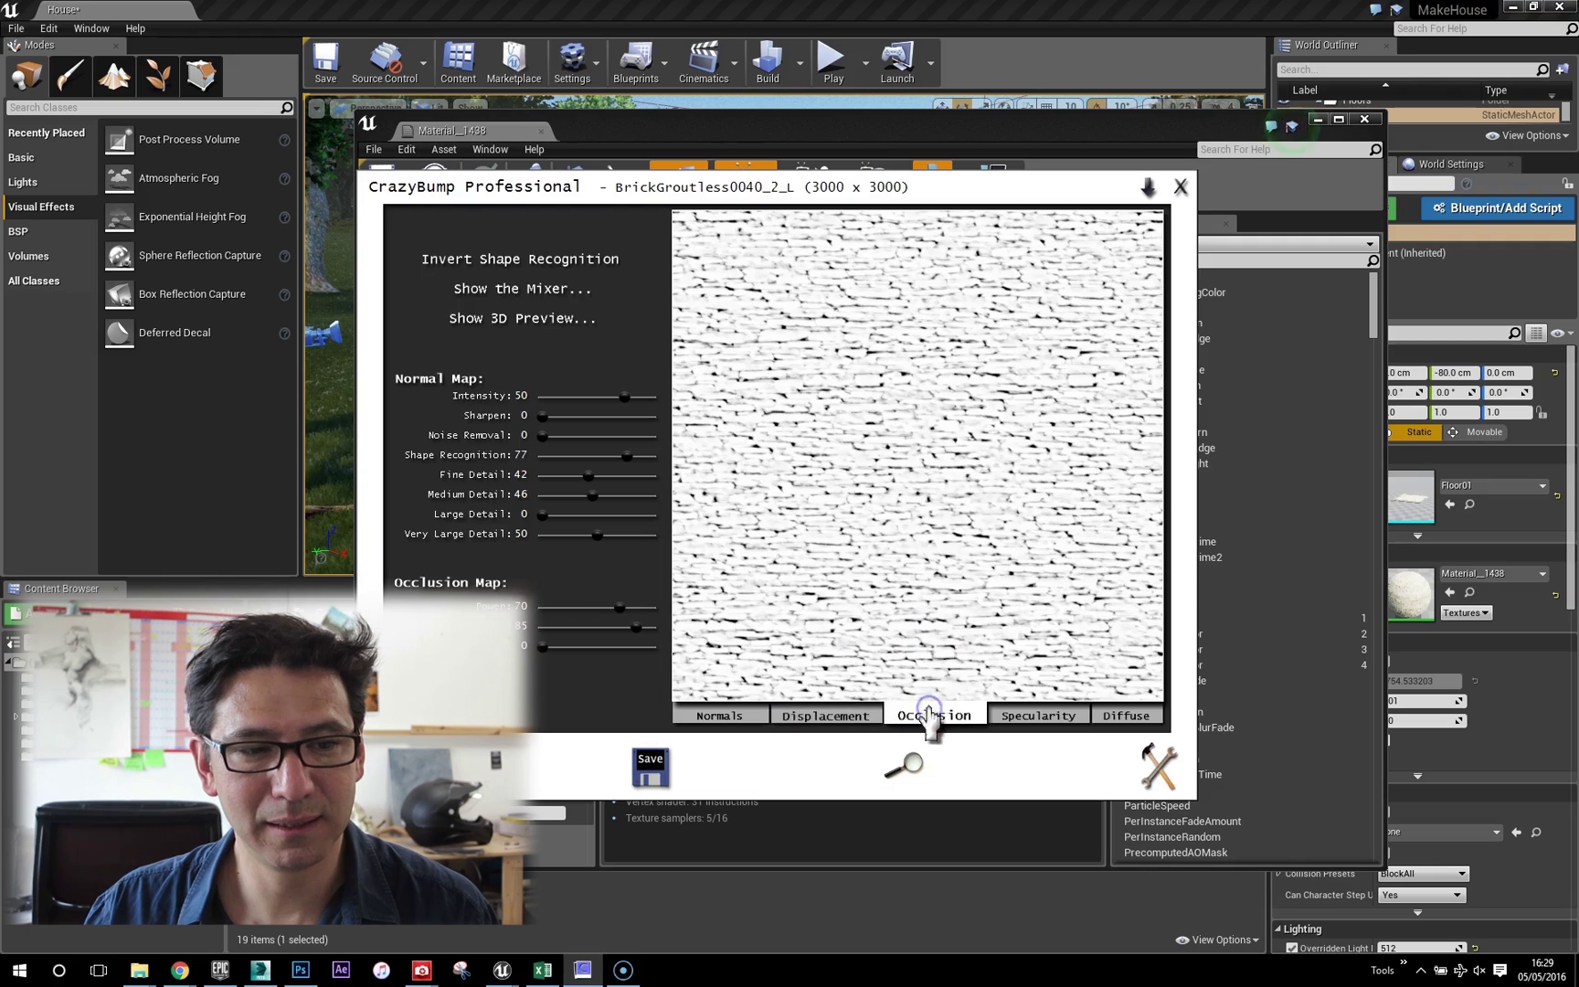
{"action": "left_click", "coordinate": [1043, 717]}
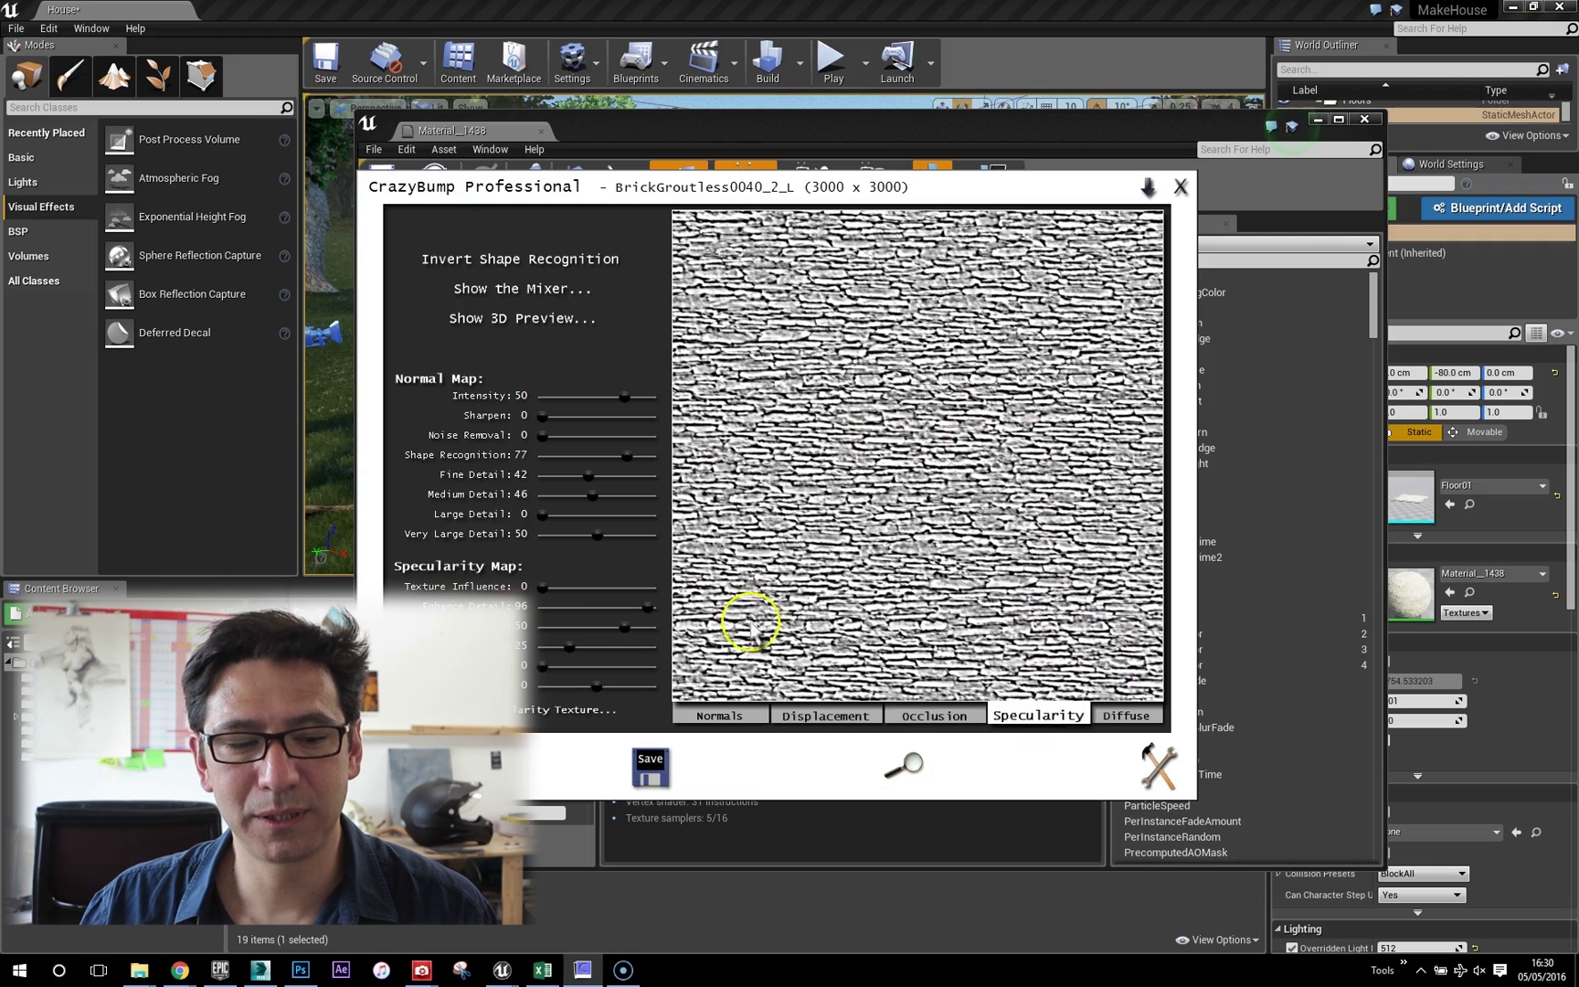
Return to the normal map, set Large Detail to 68 and Medium Detail to 43, and inspect the texture enlarged.
{"action": "left_click", "coordinate": [748, 712]}
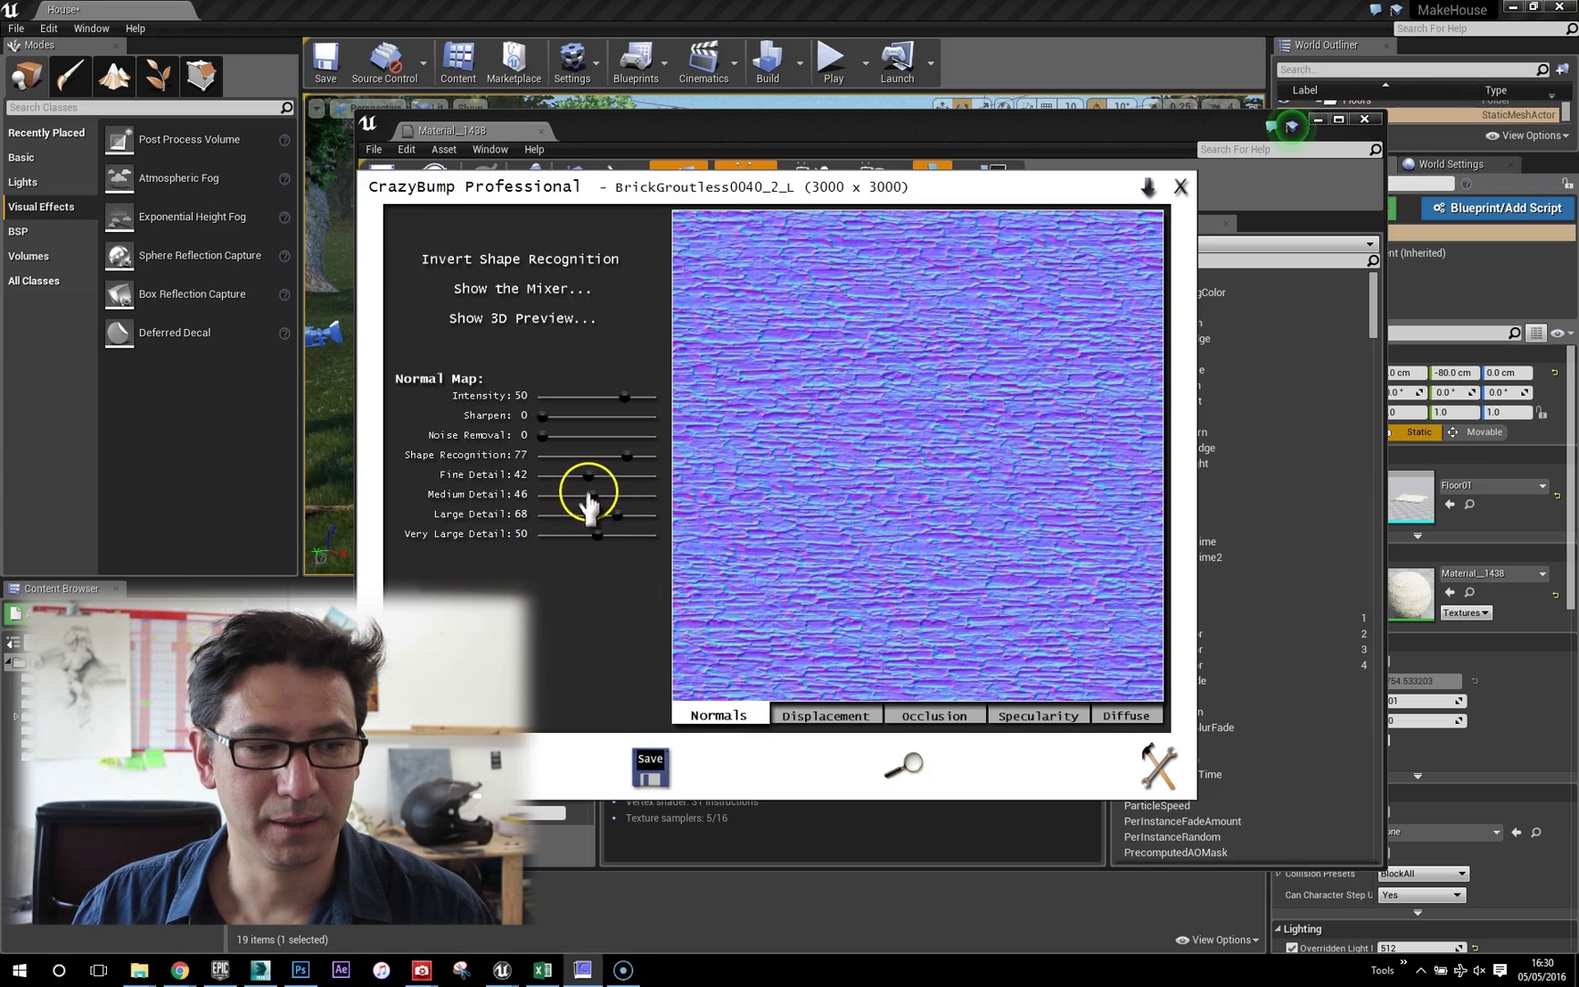
{"action": "left_click", "coordinate": [905, 766]}
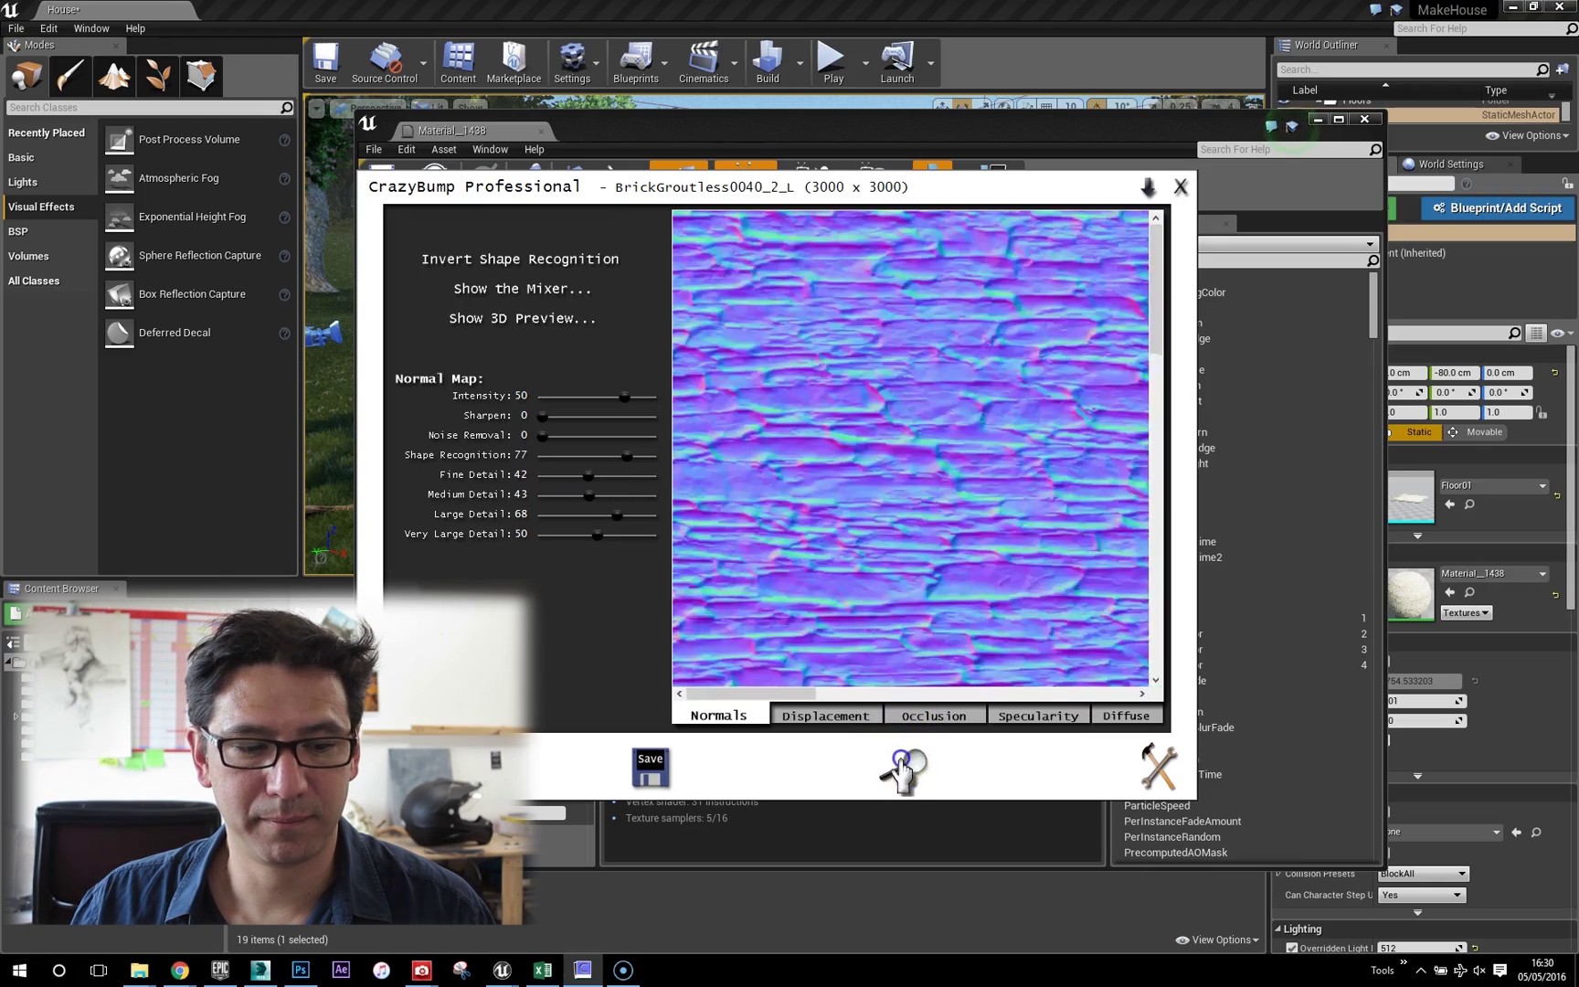
{"action": "left_click", "coordinate": [905, 765]}
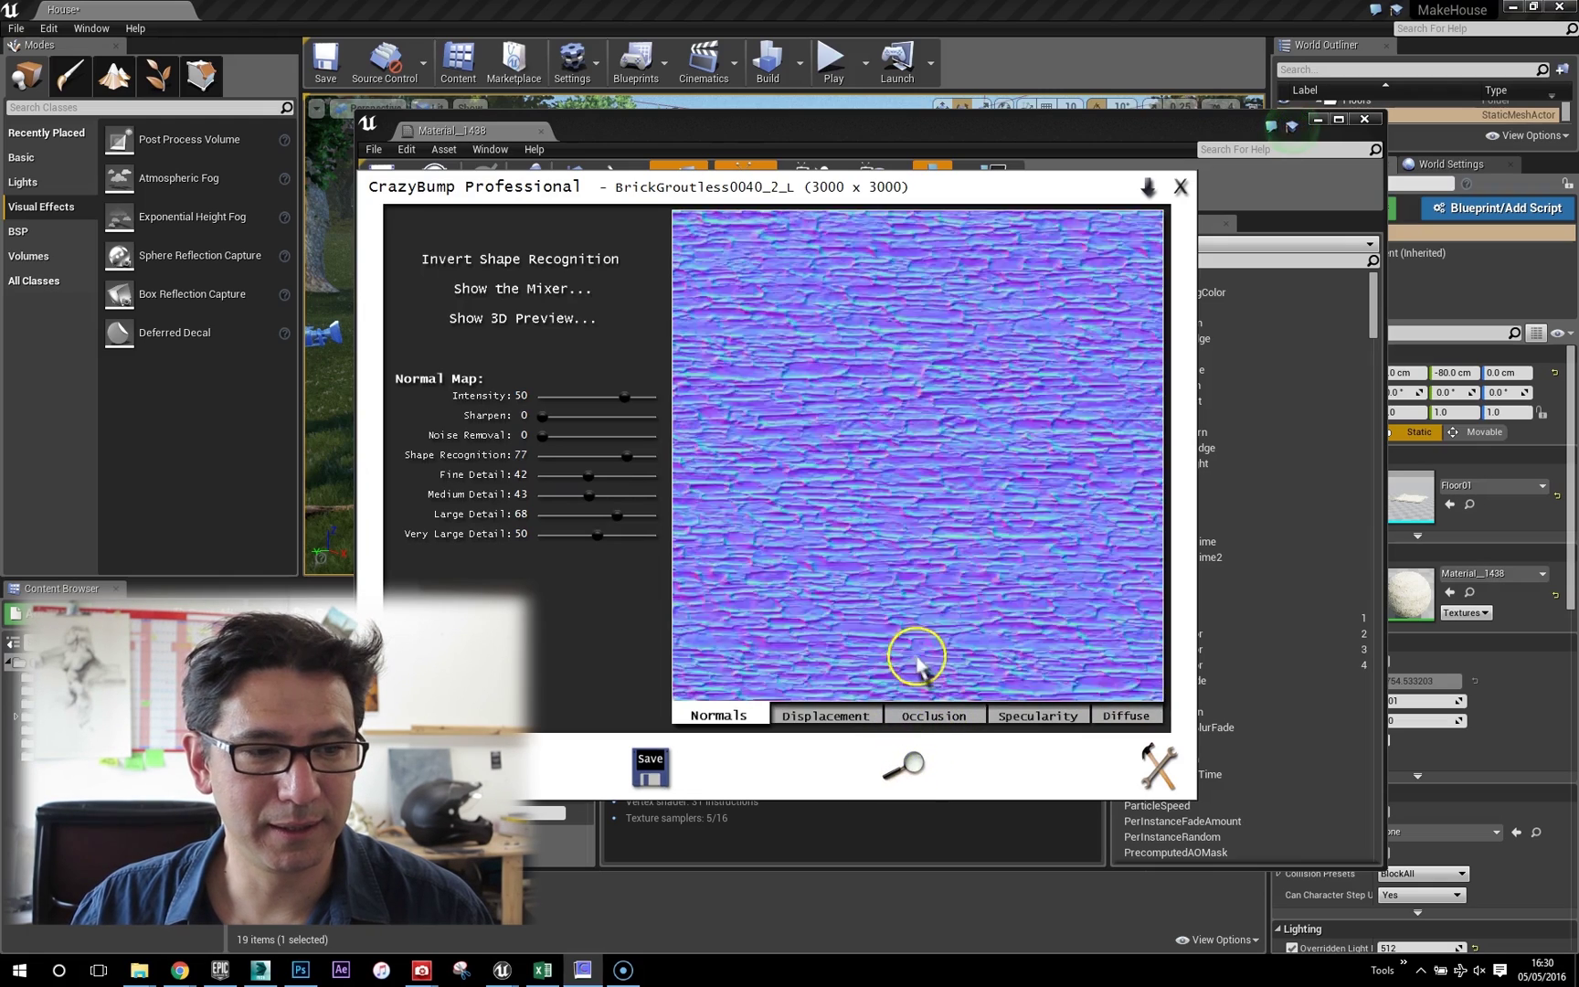
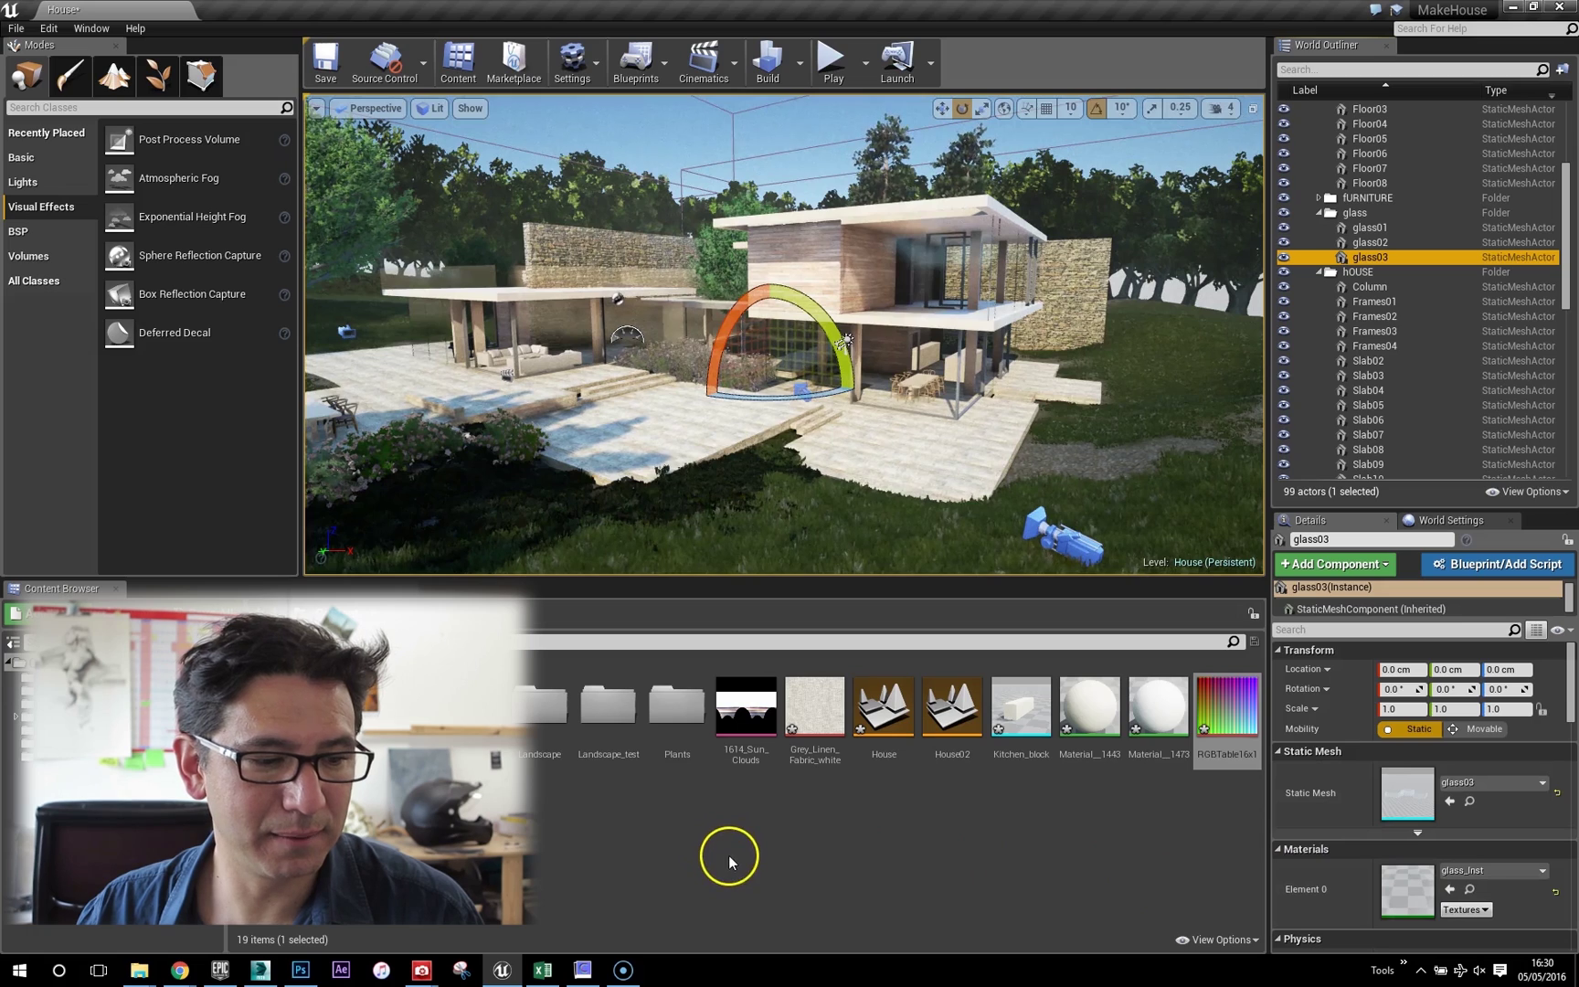
Locate the selected glass03 mesh among the project assets and look through the House folder's meshes, materials and textures.
{"action": "key", "text": "ctrl+b"}
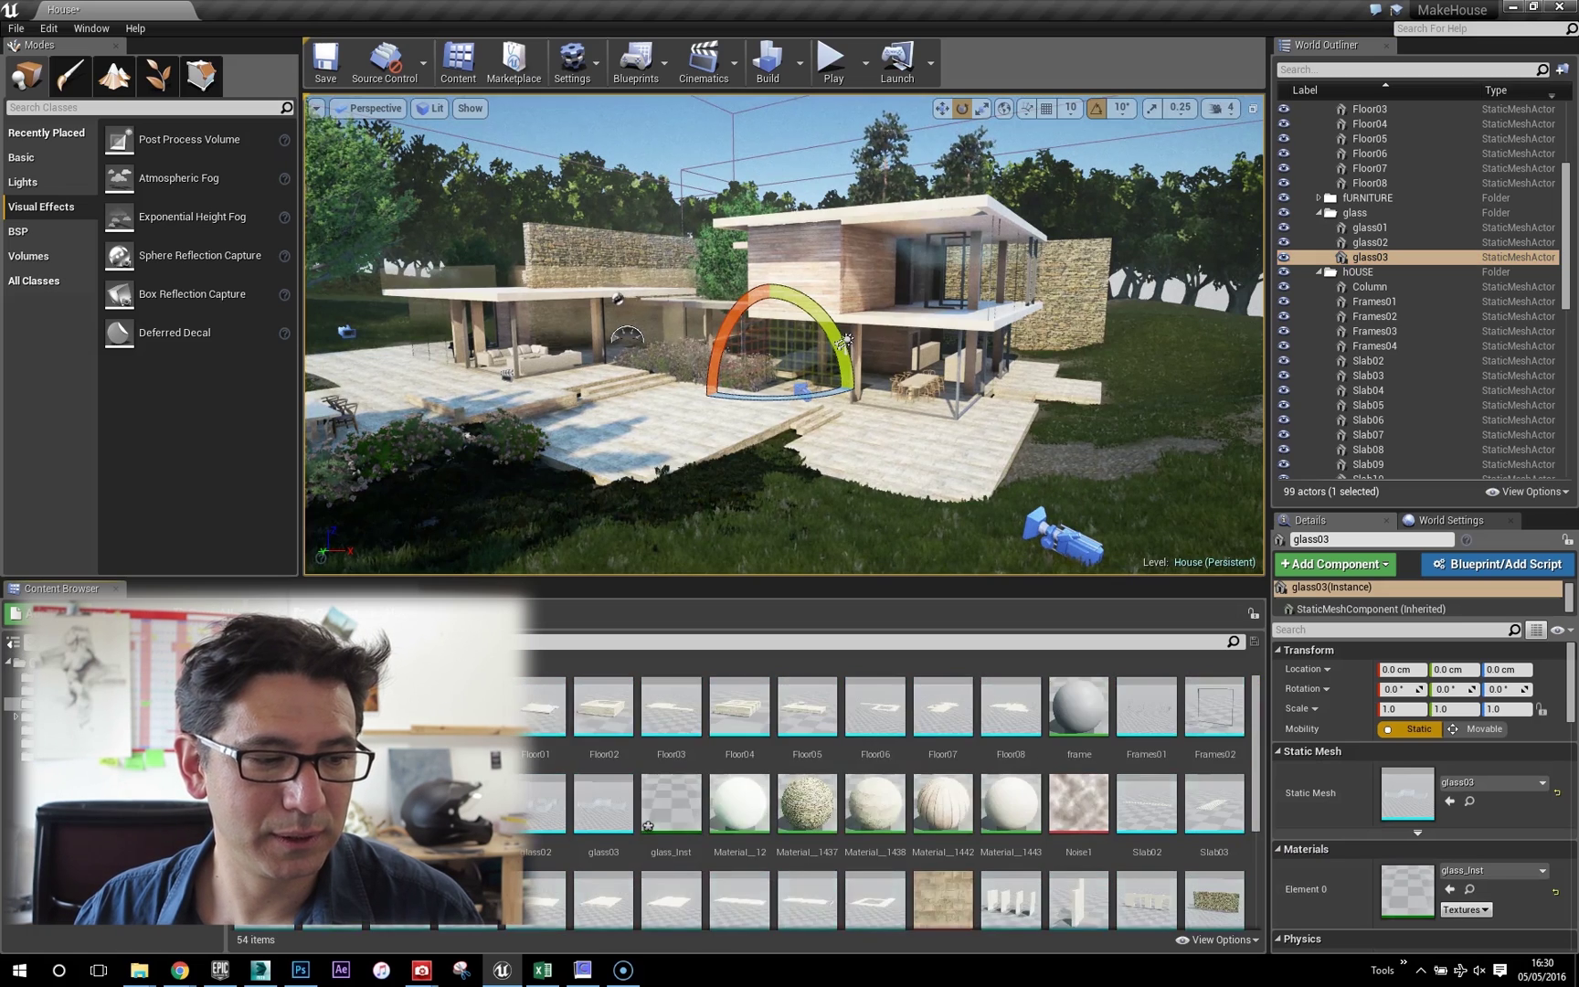
{"action": "scroll", "coordinate": [627, 736], "scroll_direction": "down", "scroll_amount": 2}
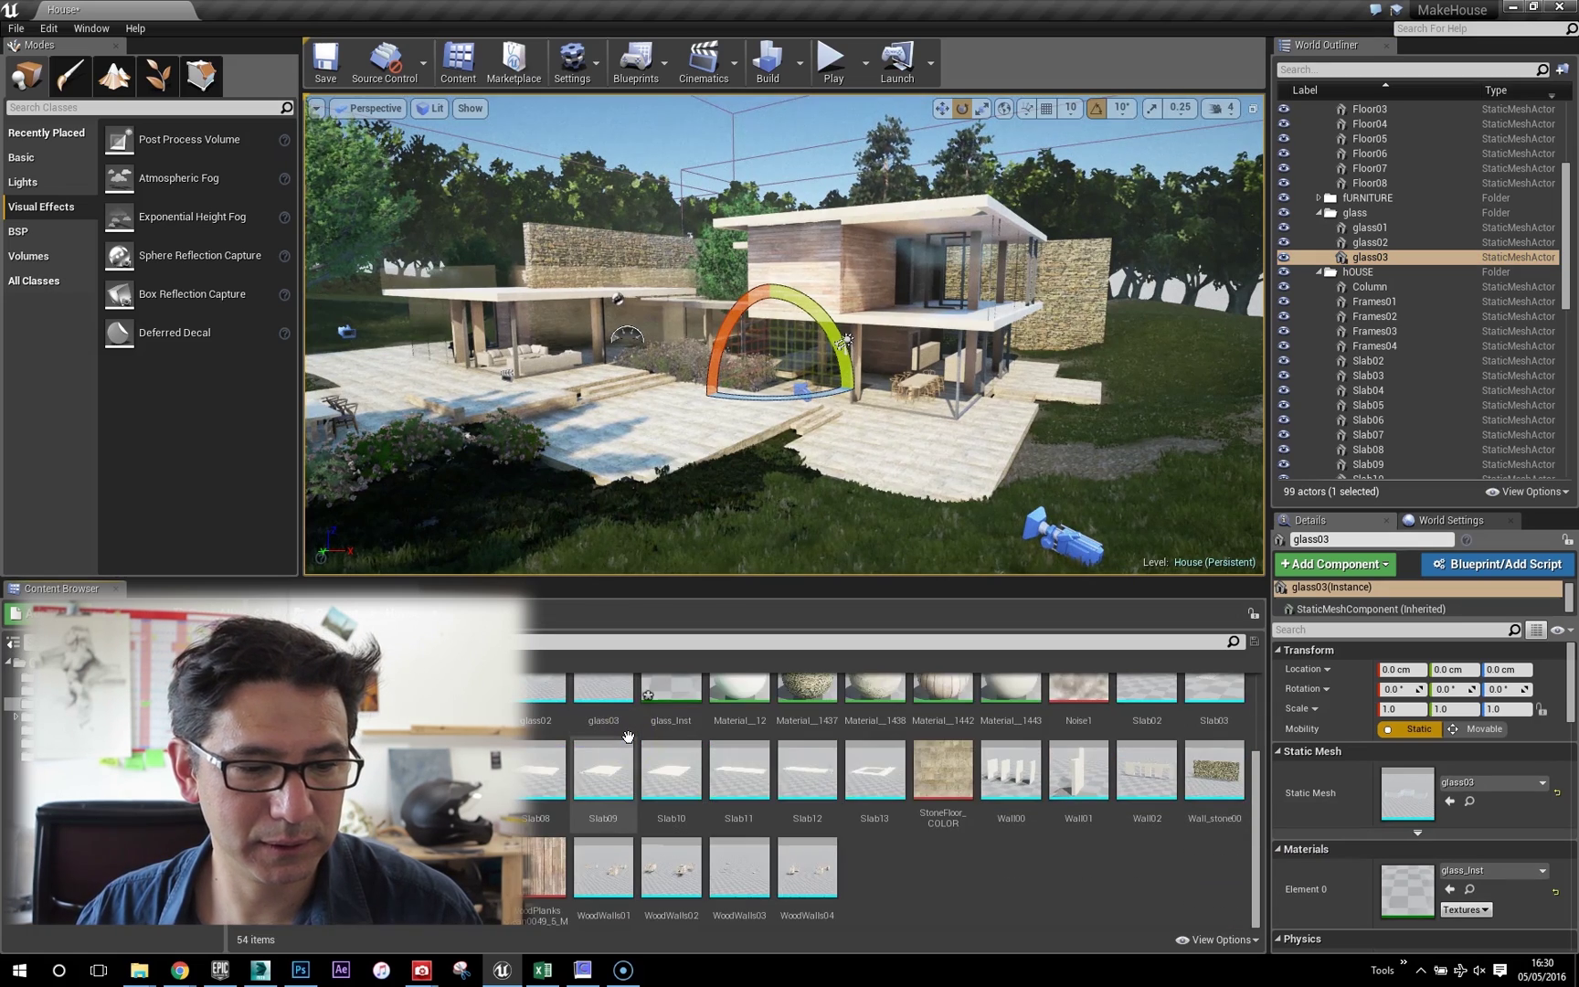
{"action": "scroll", "coordinate": [677, 704], "scroll_direction": "up", "scroll_amount": 2}
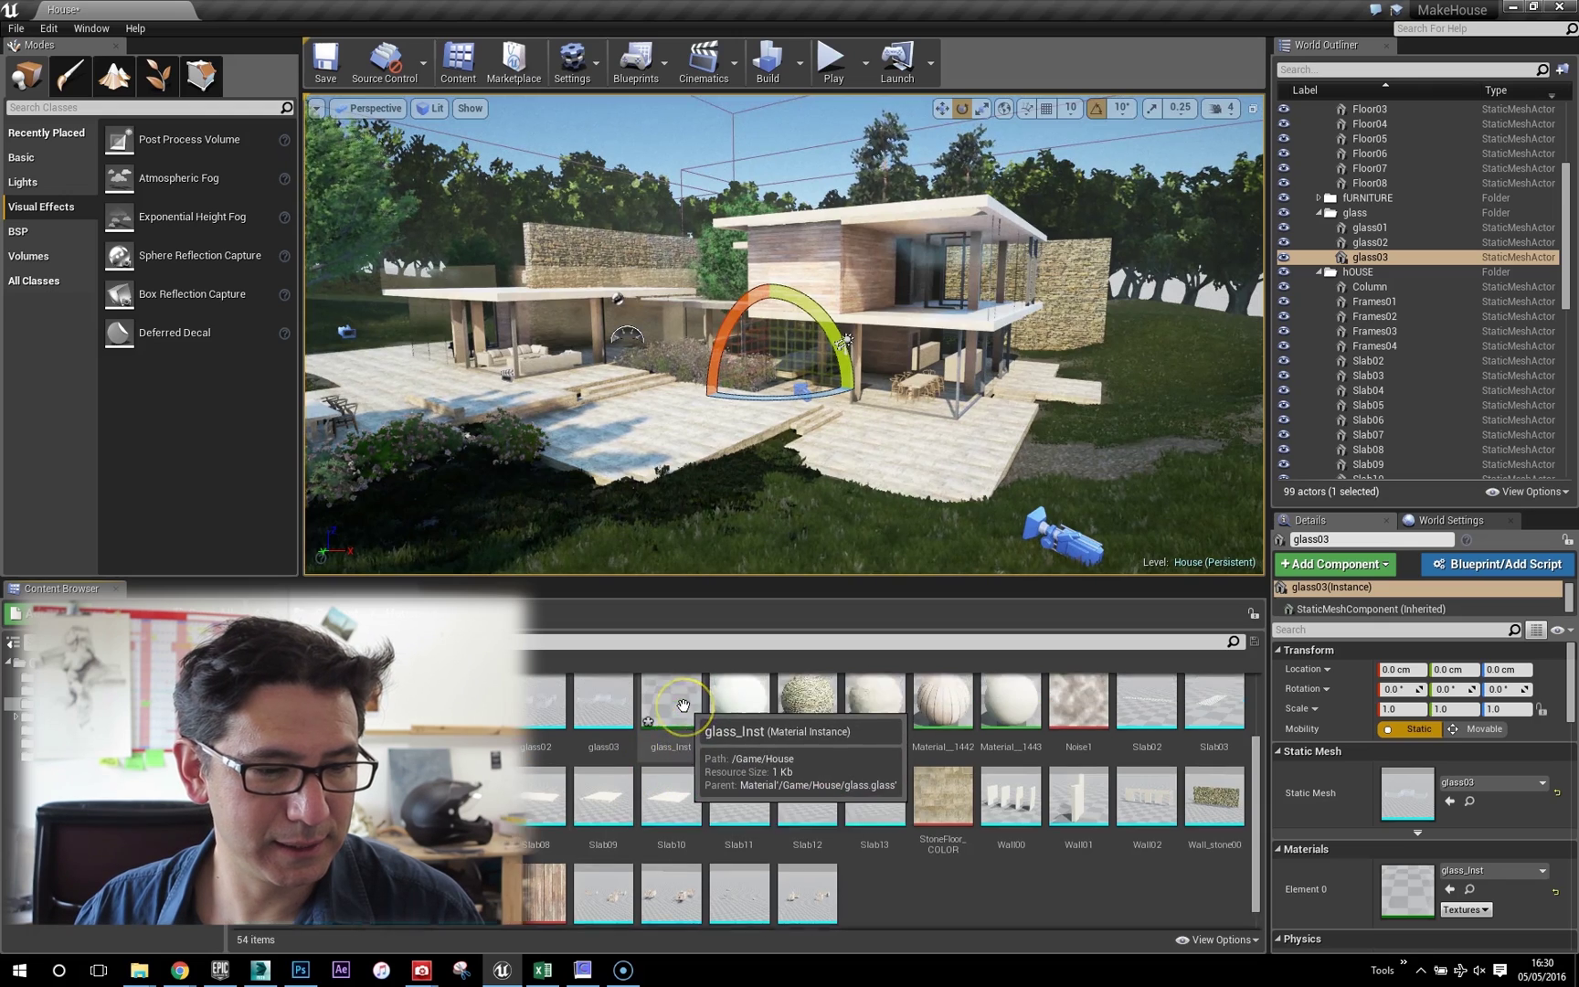
{"action": "scroll", "coordinate": [682, 704], "scroll_direction": "up", "scroll_amount": 1}
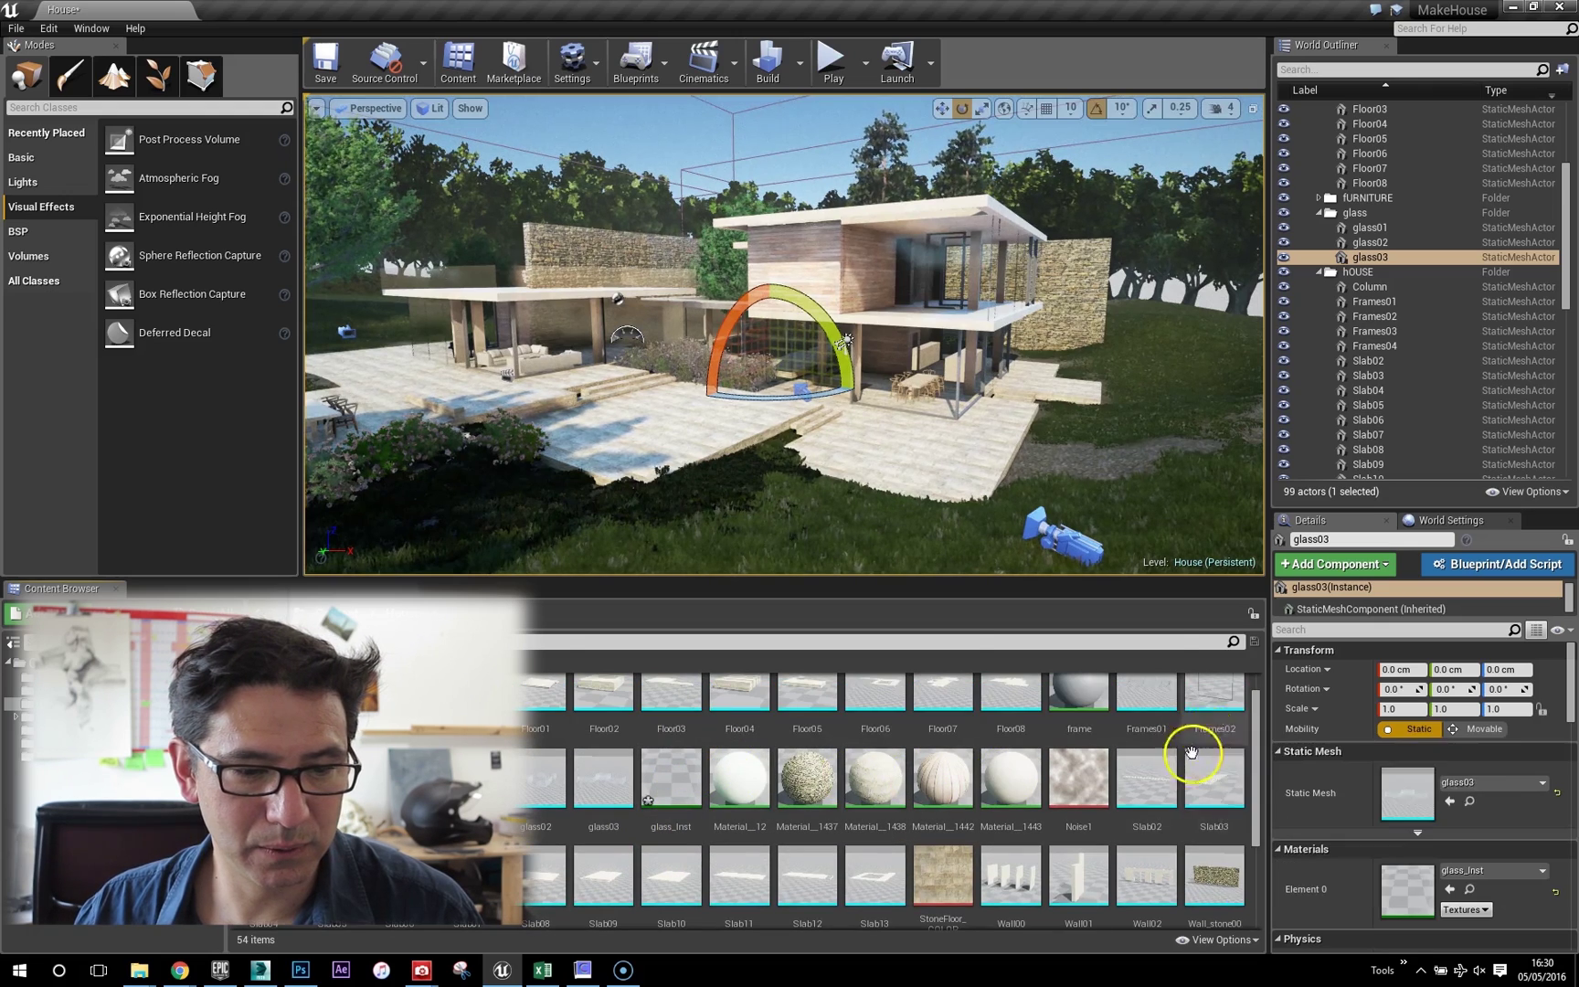
{"action": "scroll", "coordinate": [1135, 788], "scroll_direction": "up", "scroll_amount": 1}
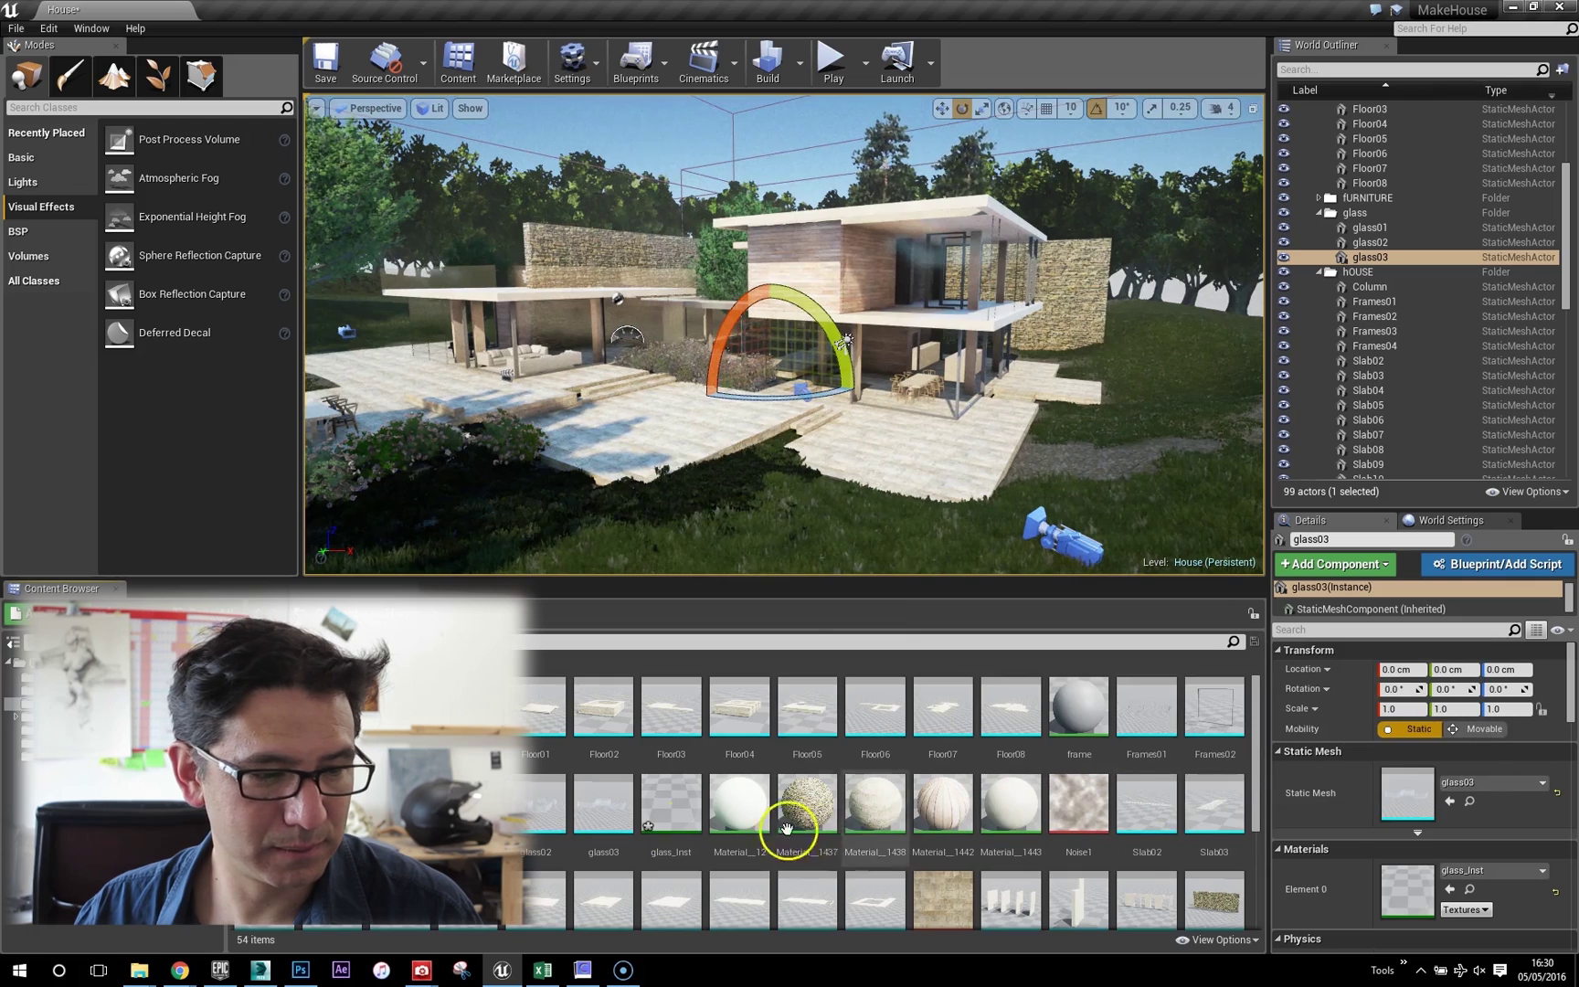
Open the parent glass material, examine its Colour, Metallic, specular, roughness and opacity parameter nodes, and close it.
{"action": "double_click", "coordinate": [528, 827]}
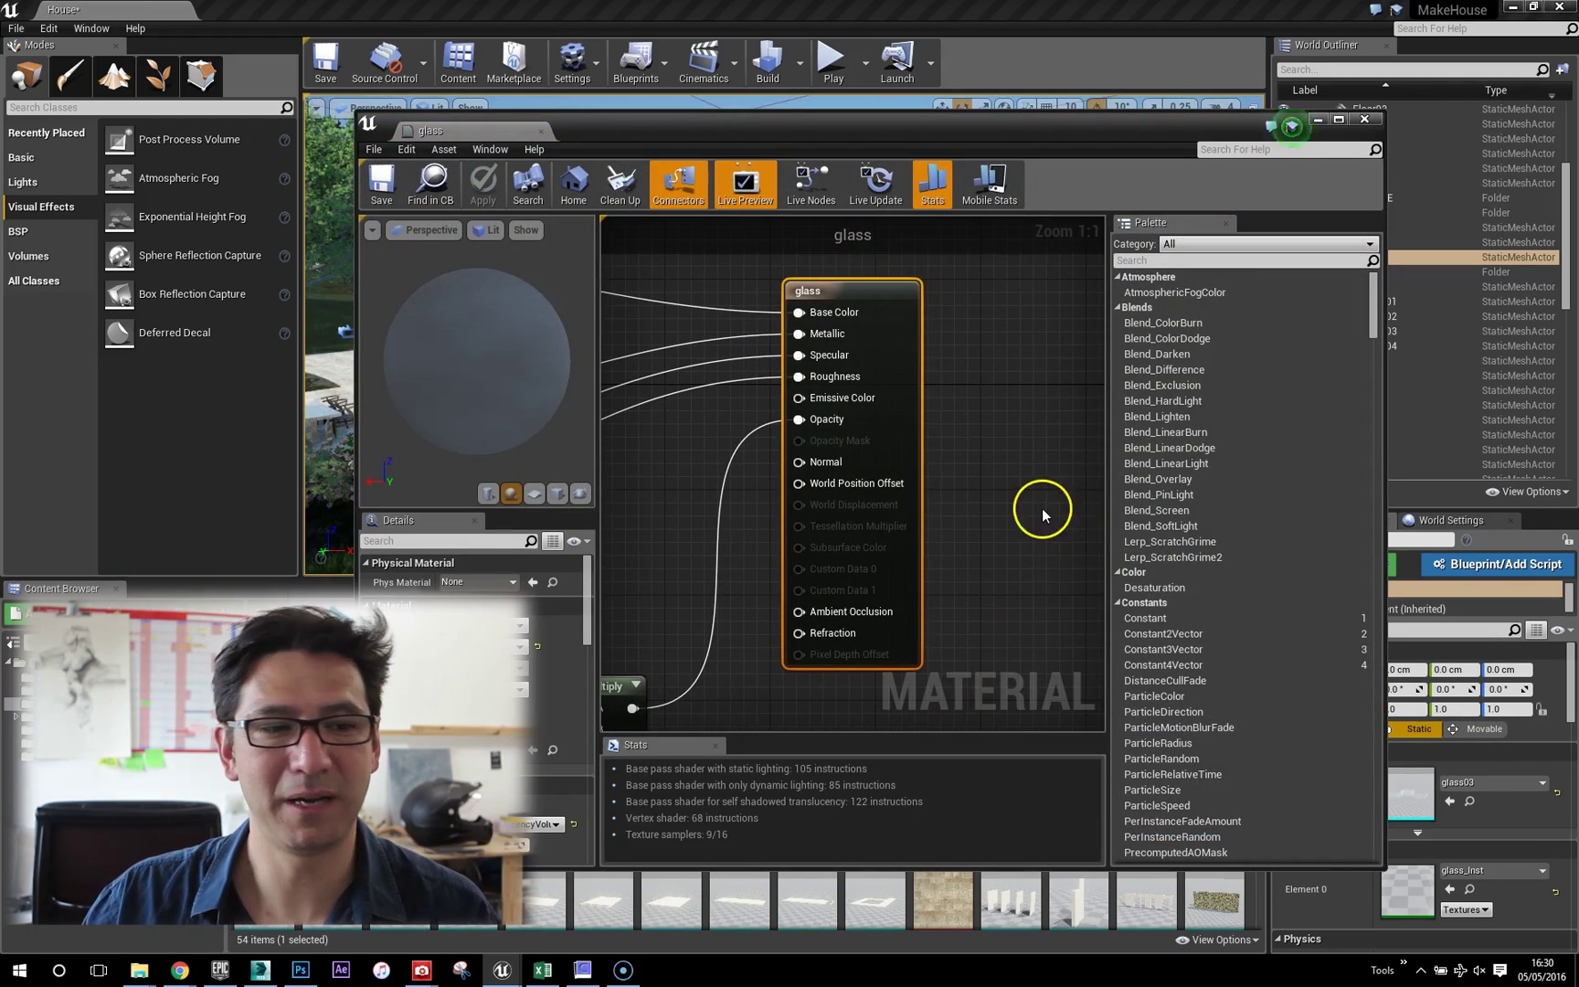
{"action": "right_click_drag", "start_coordinate": [1041, 508], "coordinate": [1112, 529]}
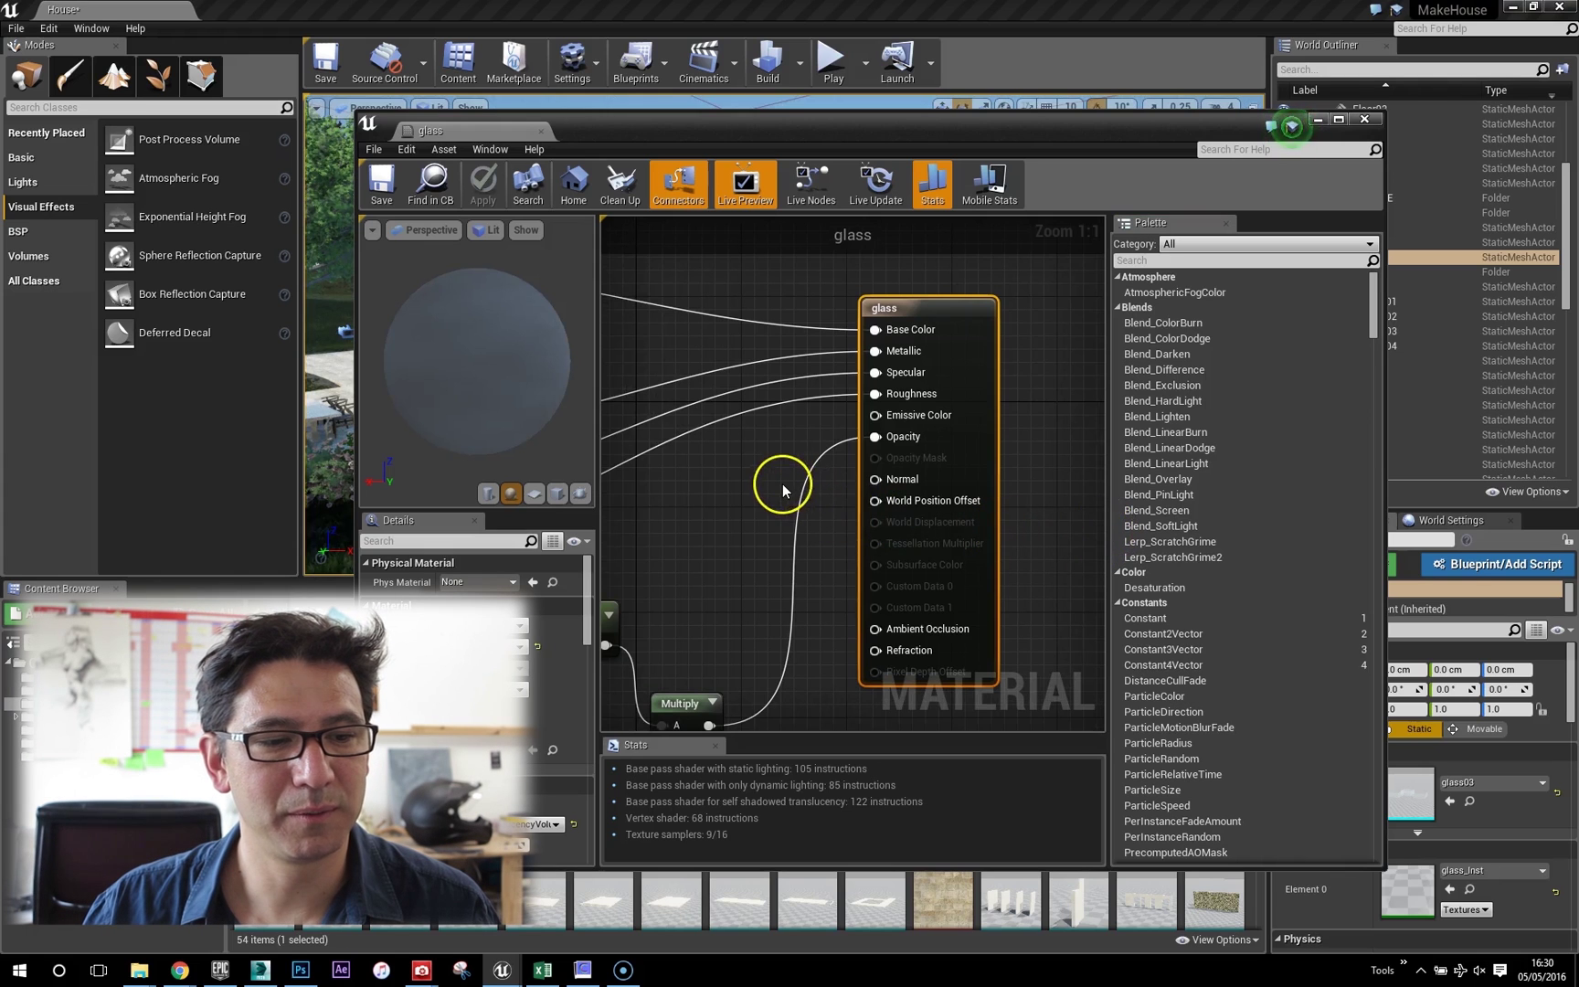
{"action": "left_click", "coordinate": [1026, 477]}
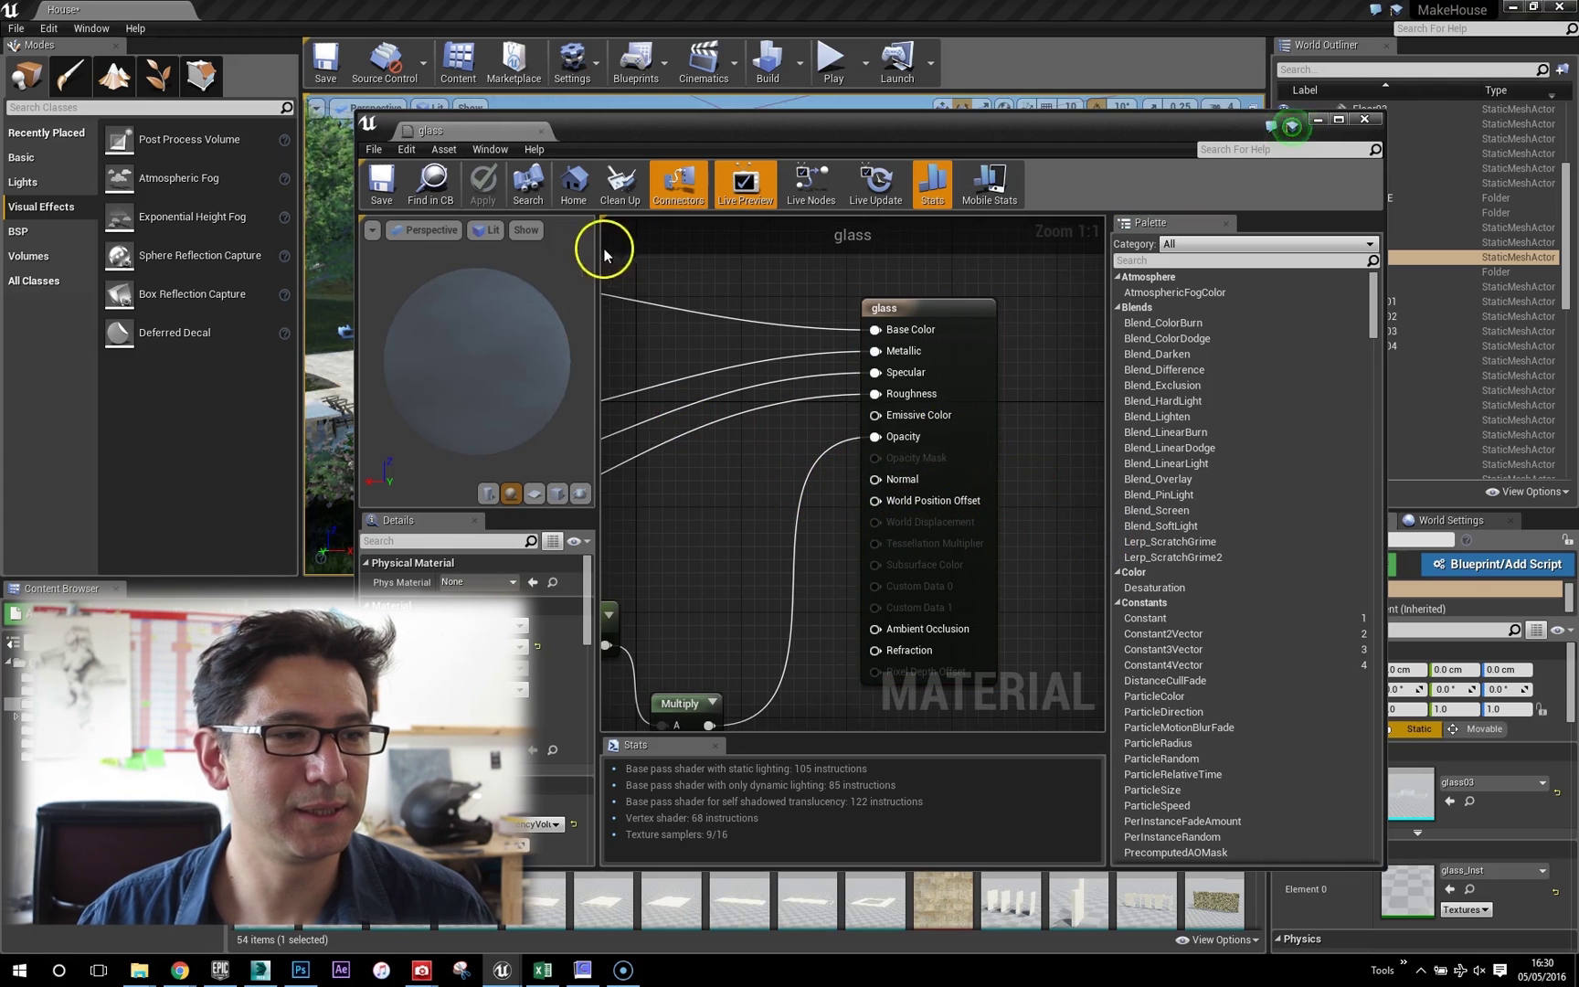
{"action": "right_click_drag", "start_coordinate": [974, 282], "coordinate": [1264, 355]}
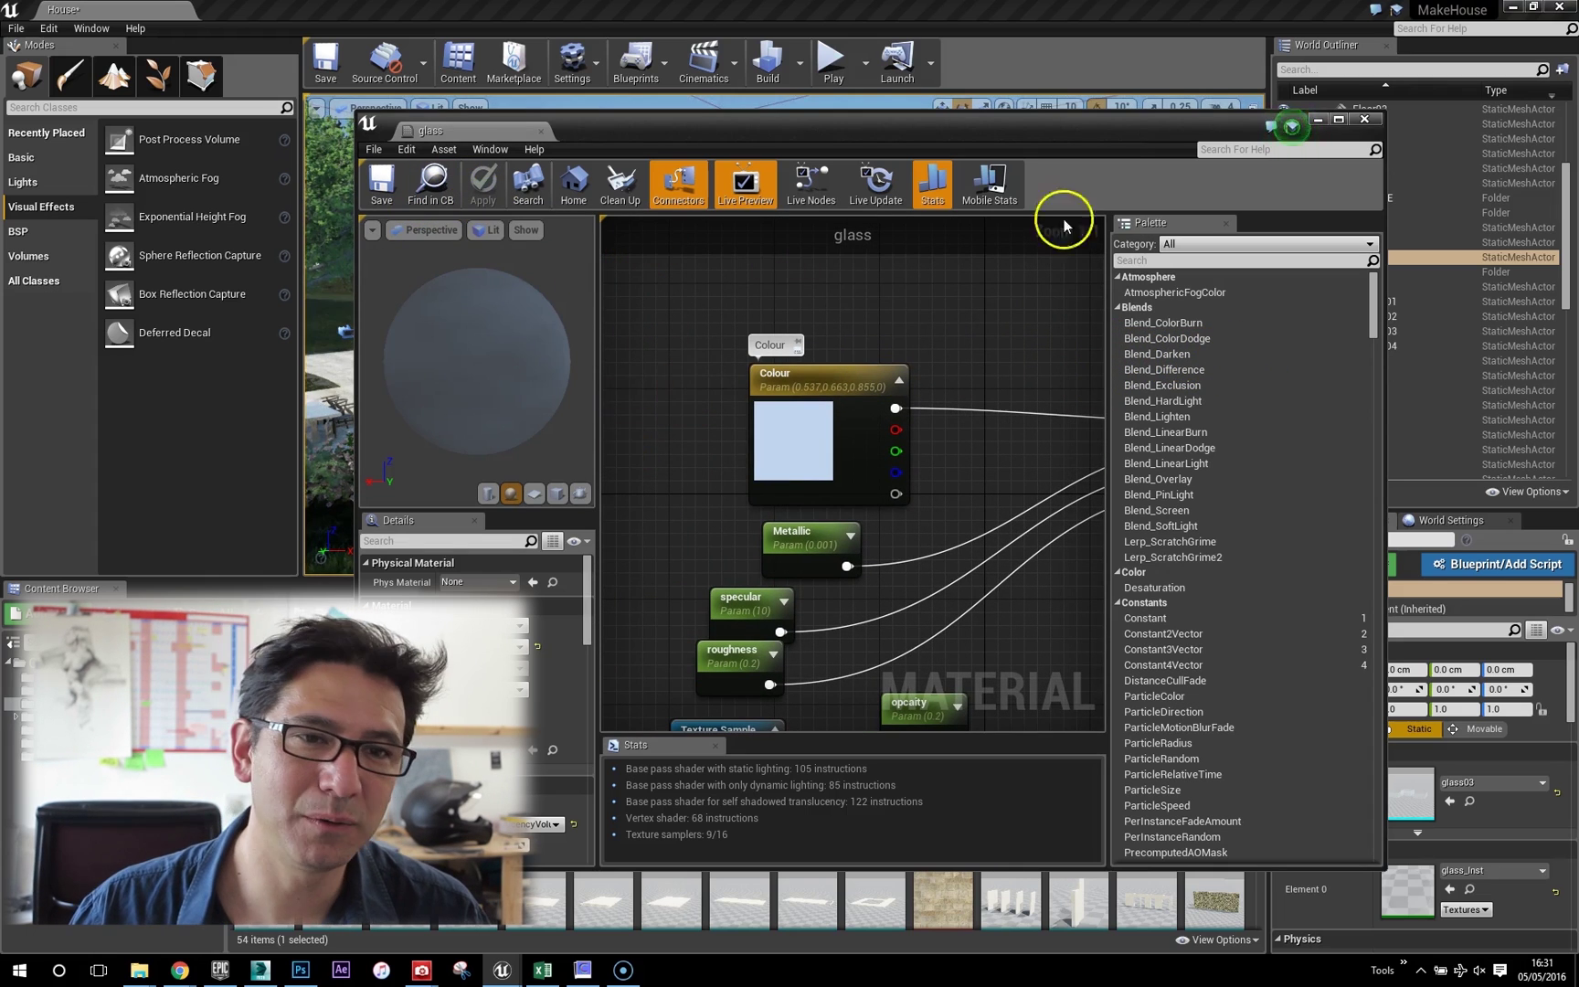
{"action": "left_click", "coordinate": [1374, 119]}
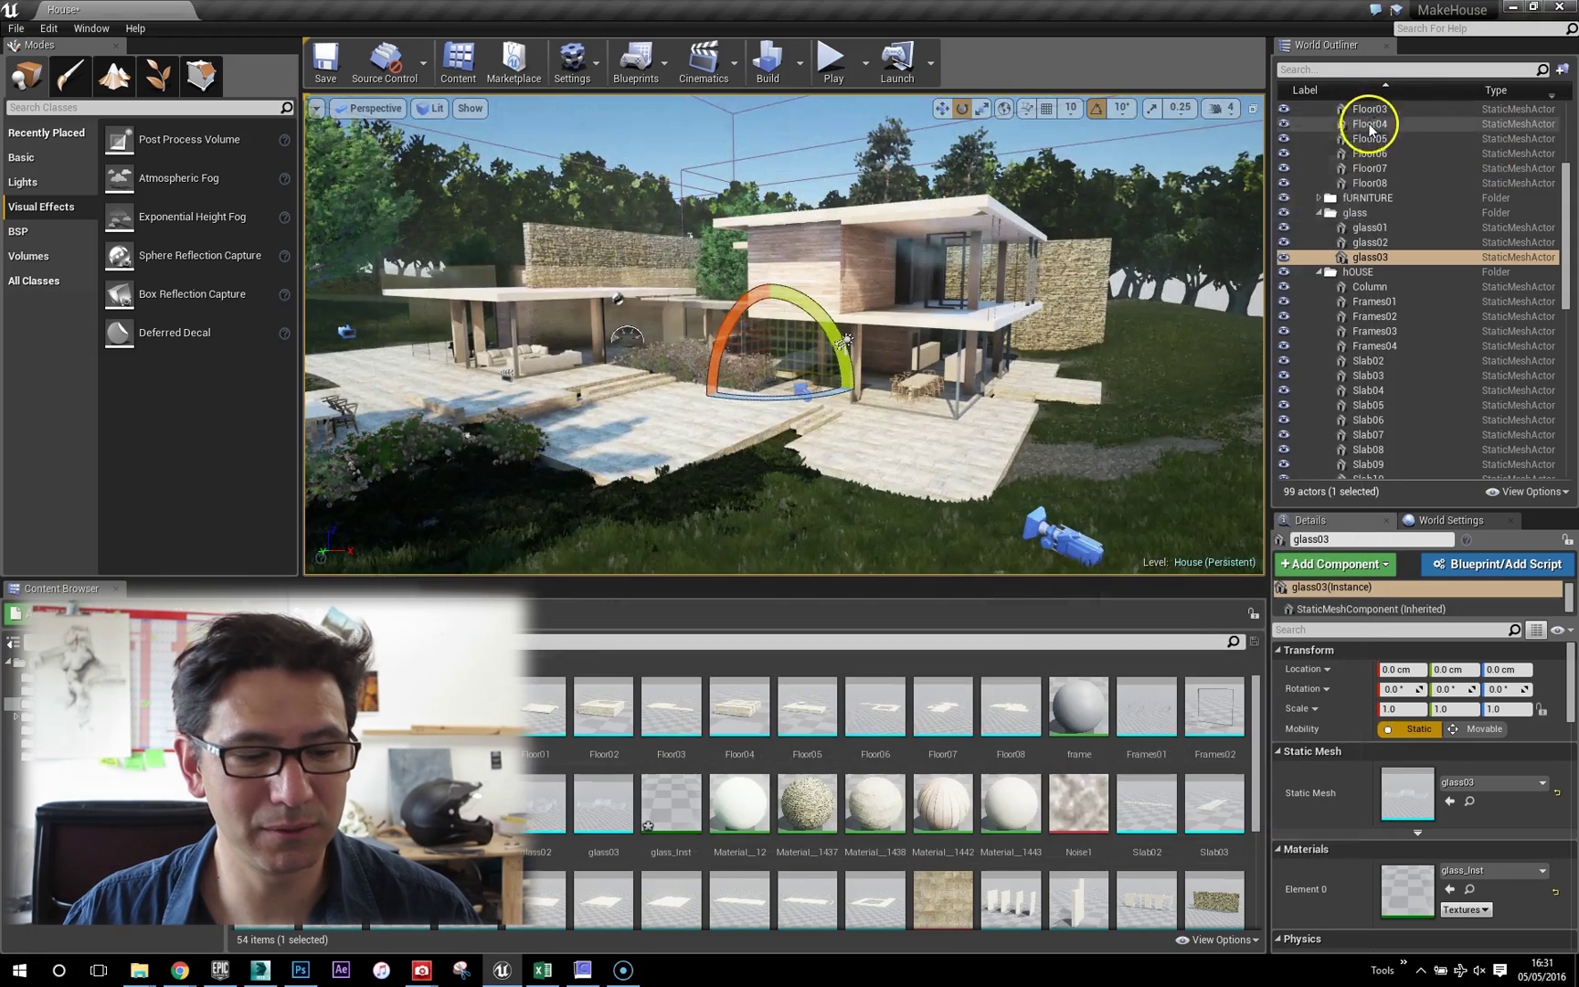
Open the glass_Inst material instance, place its editor beside the house view, and set its opacity parameter to 0.252294.
{"action": "double_click", "coordinate": [684, 808]}
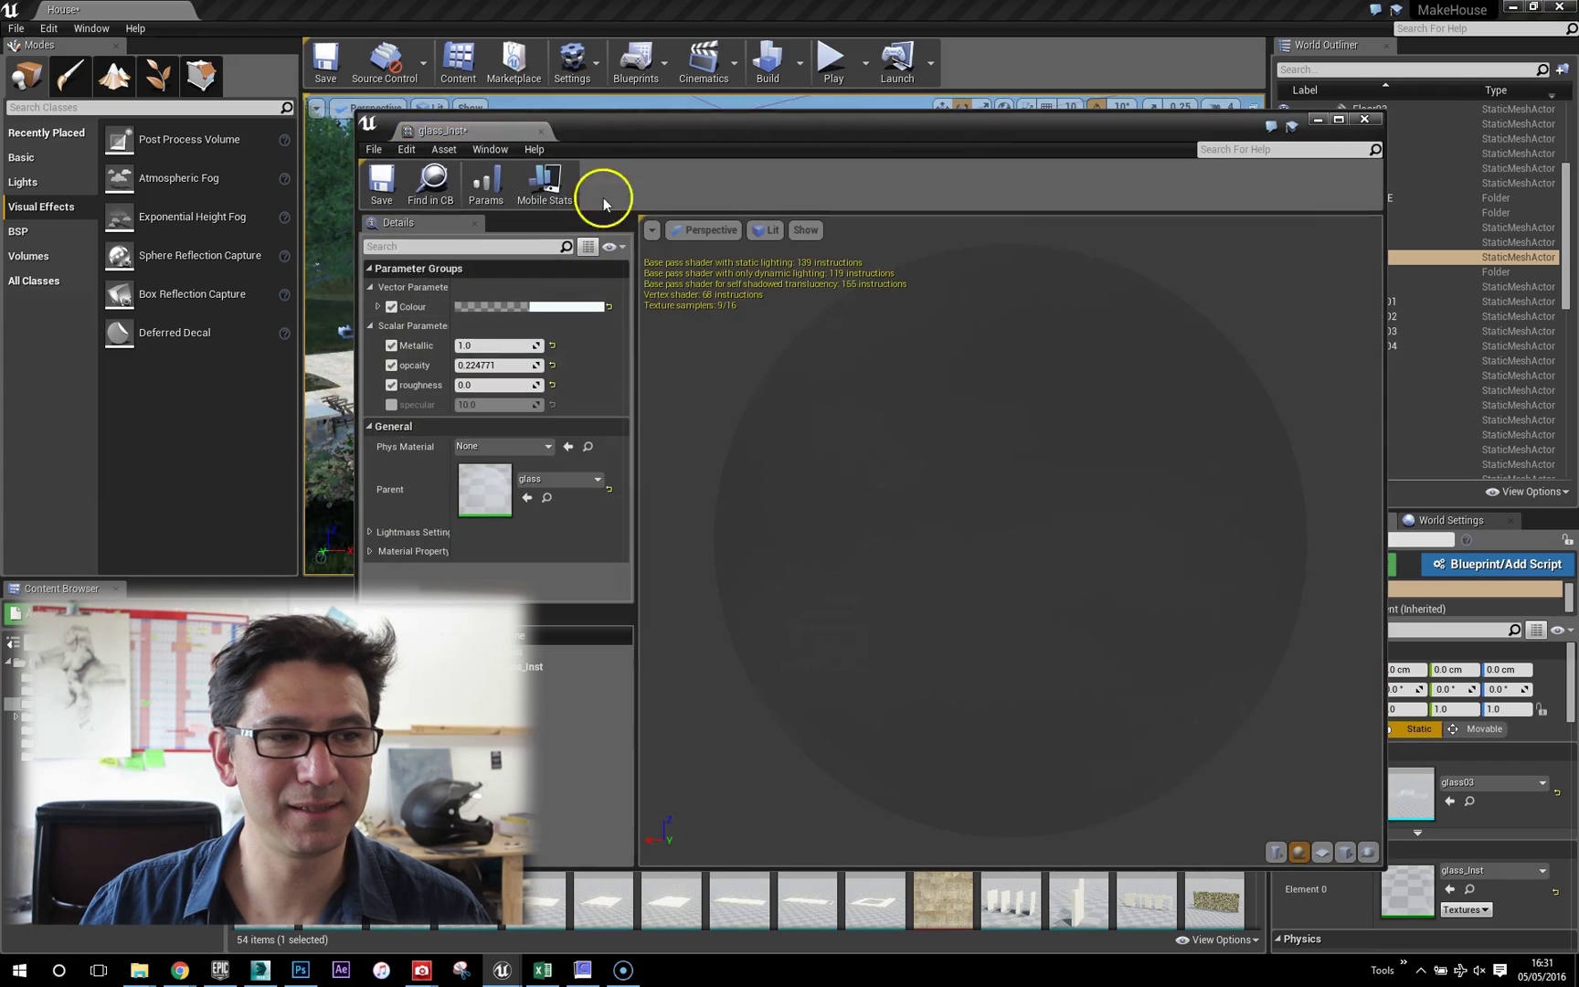
{"action": "left_click_drag", "start_coordinate": [625, 128], "coordinate": [1125, 131]}
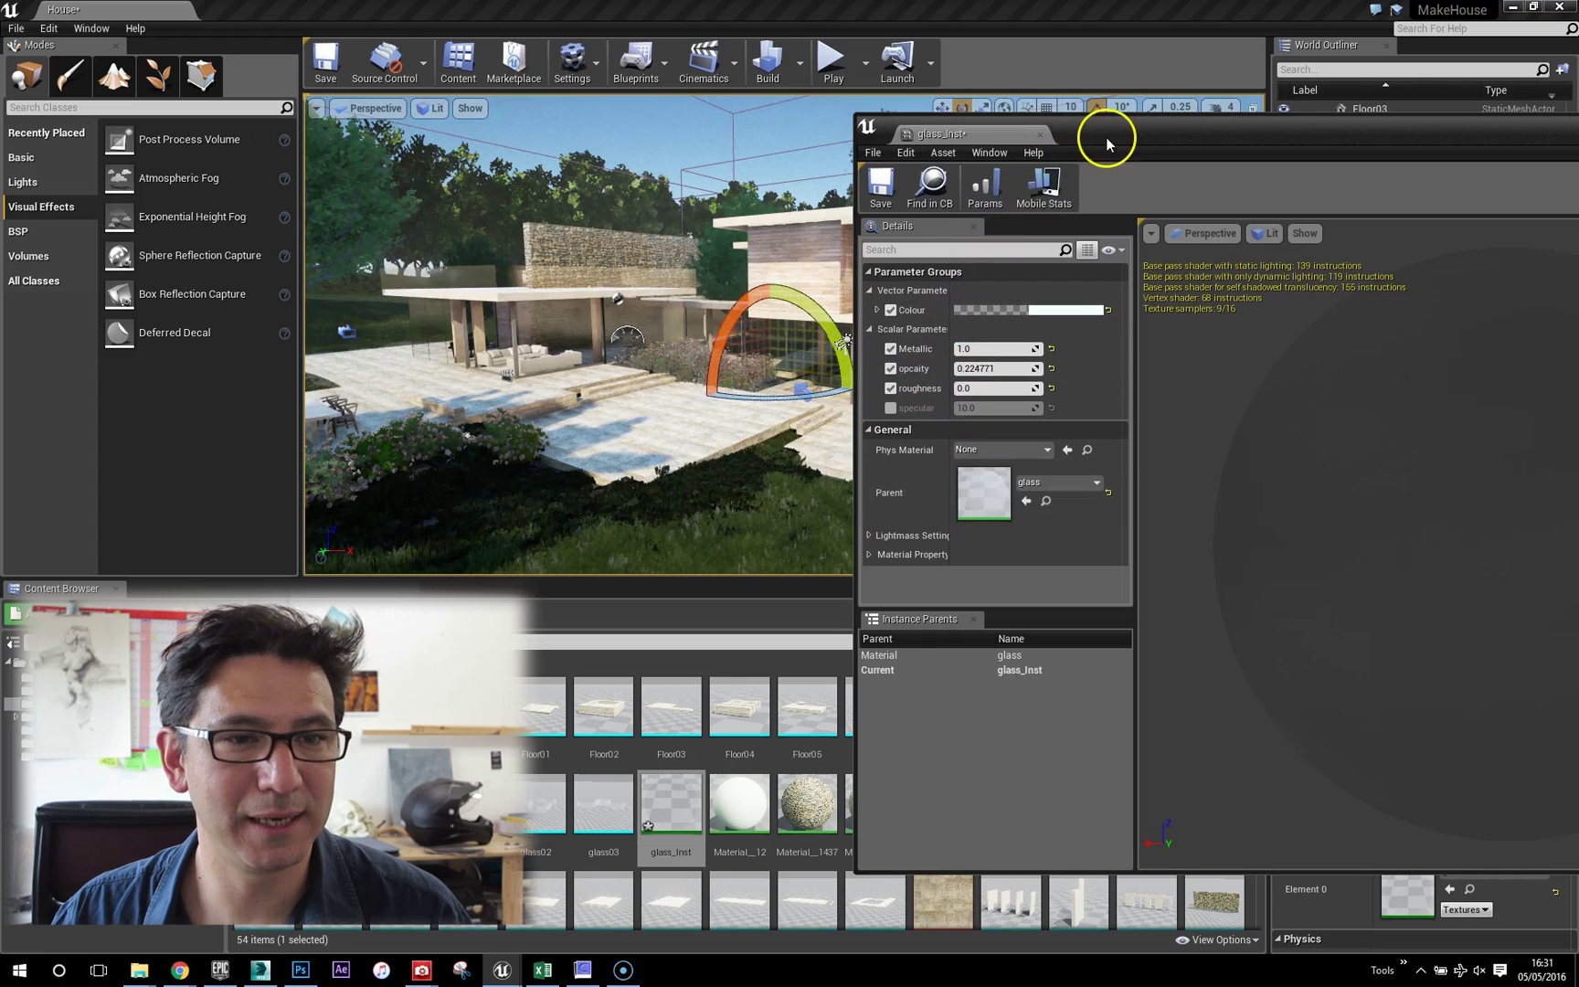
{"action": "left_click_drag", "start_coordinate": [1105, 137], "coordinate": [1206, 138]}
{"action": "mouse_move", "coordinate": [1132, 372]}
{"action": "left_mouse_down"}
{"action": "mouse_move", "coordinate": [1153, 368]}
{"action": "mouse_move", "coordinate": [1135, 368]}
{"action": "left_mouse_up"}
{"action": "left_click_drag", "start_coordinate": [1184, 128], "coordinate": [1416, 139]}
{"action": "left_click", "coordinate": [768, 337]}
{"action": "right_click_drag", "start_coordinate": [767, 336], "coordinate": [760, 350]}
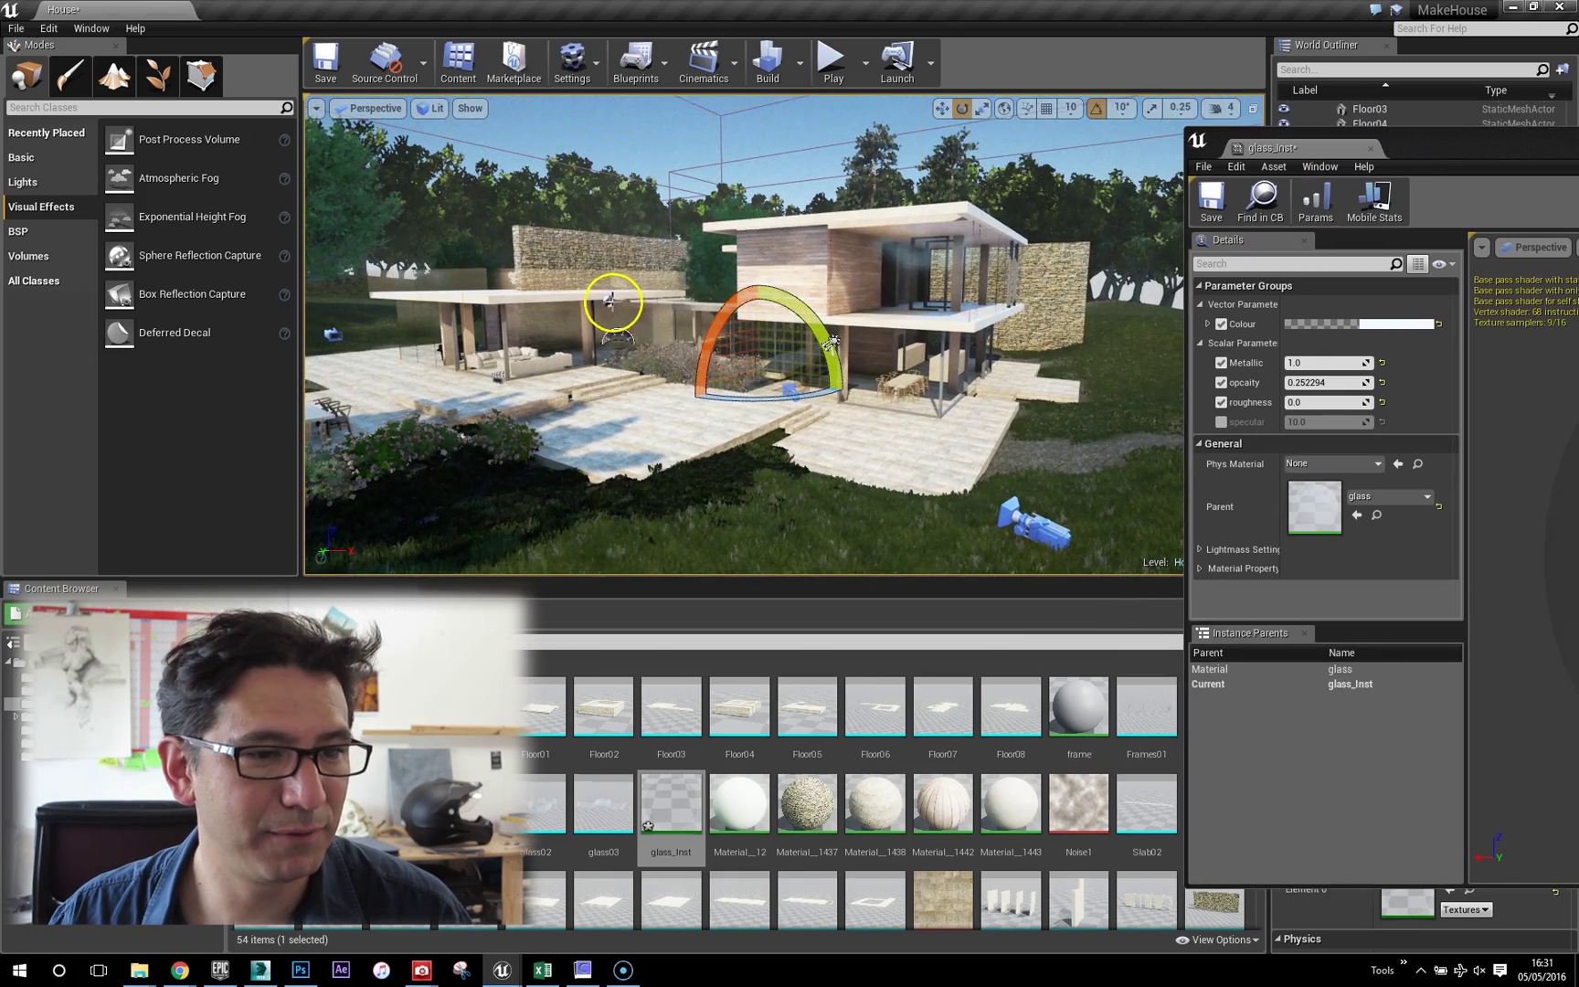
Select the BoxReflectionCapture actor above the terrace and examine the reflections in the house's glass from closer up.
{"action": "left_click", "coordinate": [612, 301]}
{"action": "left_click", "coordinate": [1058, 262]}
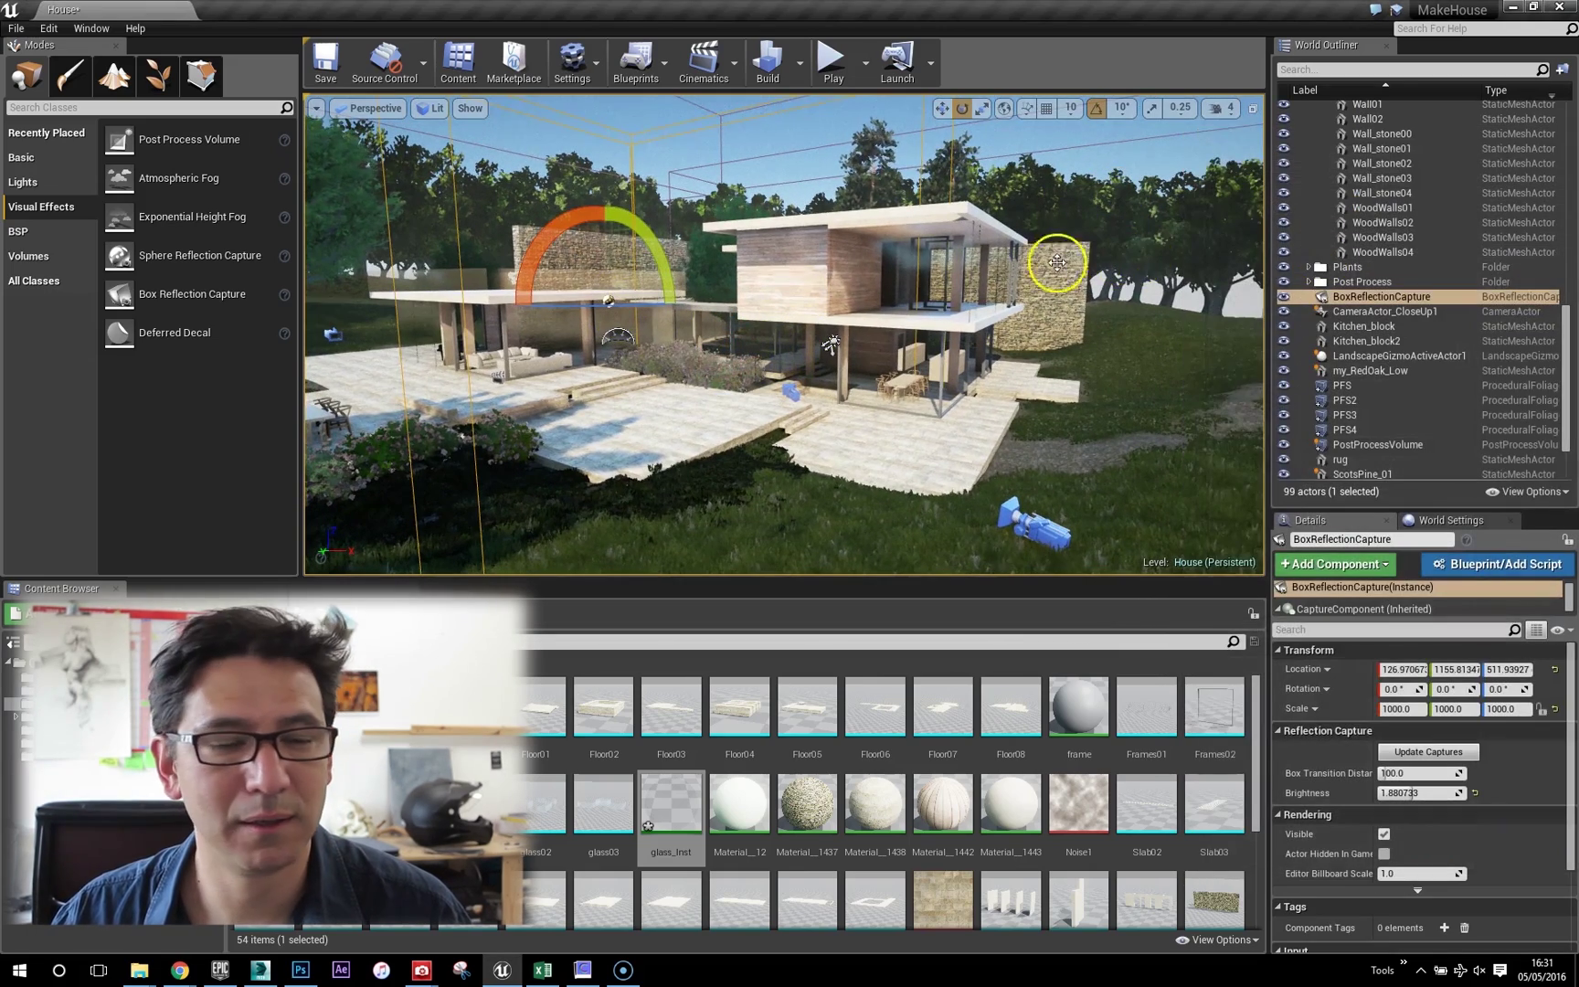
{"action": "mouse_move", "coordinate": [869, 297]}
{"action": "right_mouse_down"}
{"action": "mouse_move", "coordinate": [868, 254]}
{"action": "mouse_move", "coordinate": [847, 317]}
{"action": "right_mouse_up"}
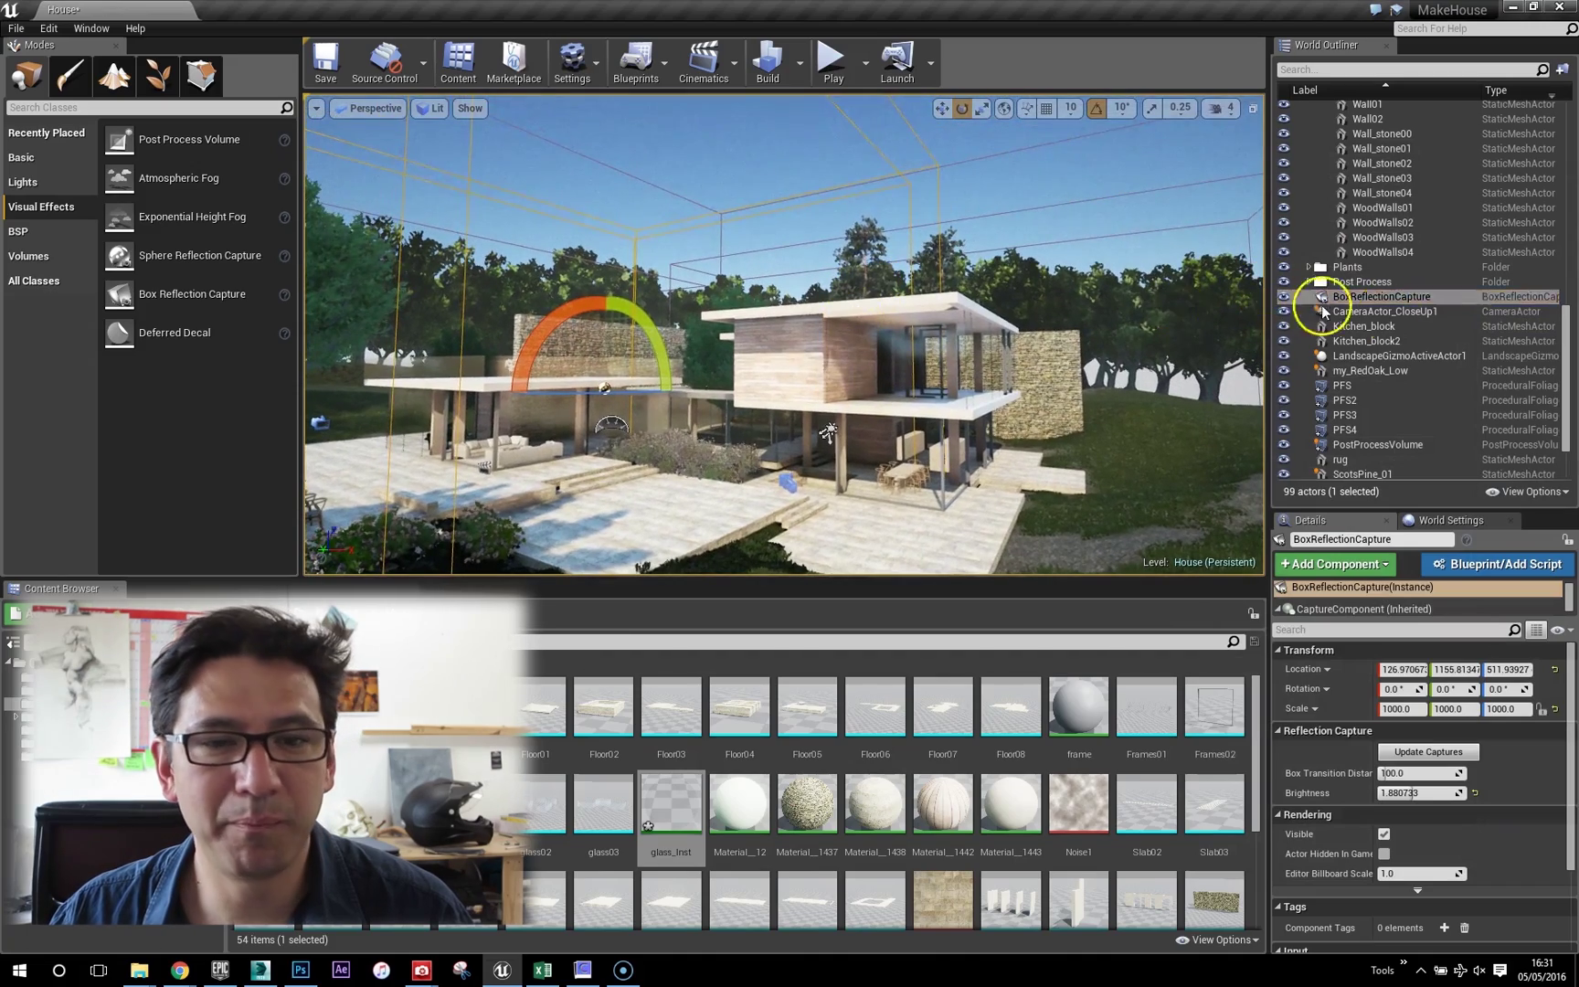
{"action": "right_click_drag", "start_coordinate": [742, 329], "coordinate": [877, 309]}
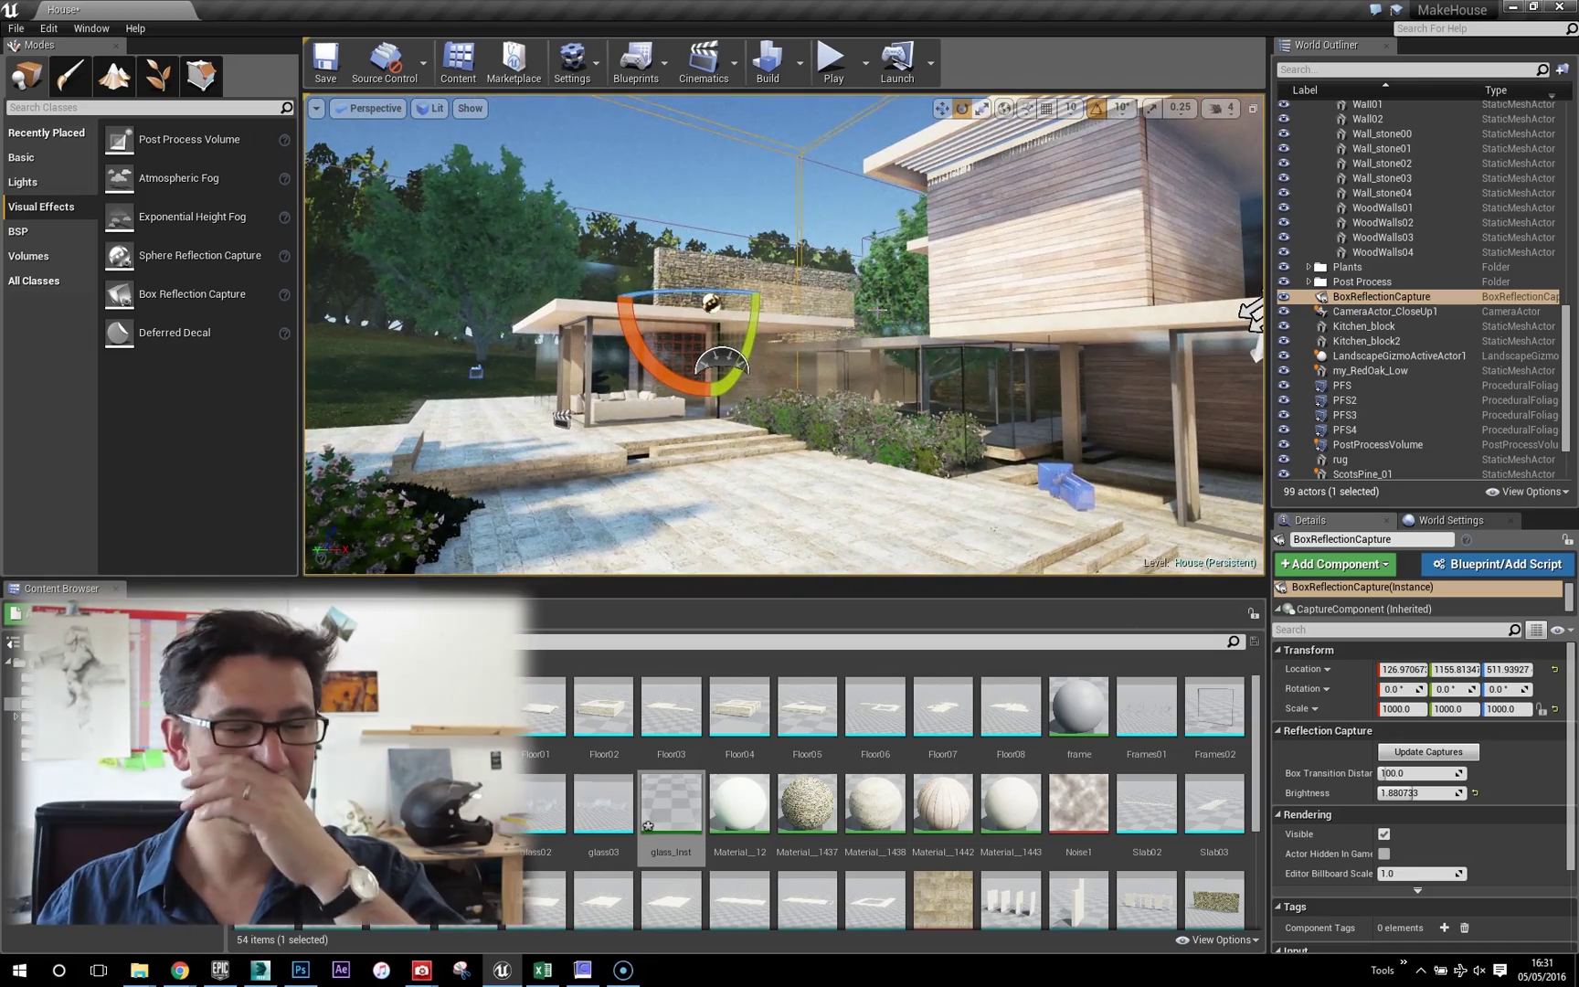
{"action": "right_click_drag", "start_coordinate": [923, 311], "coordinate": [984, 245]}
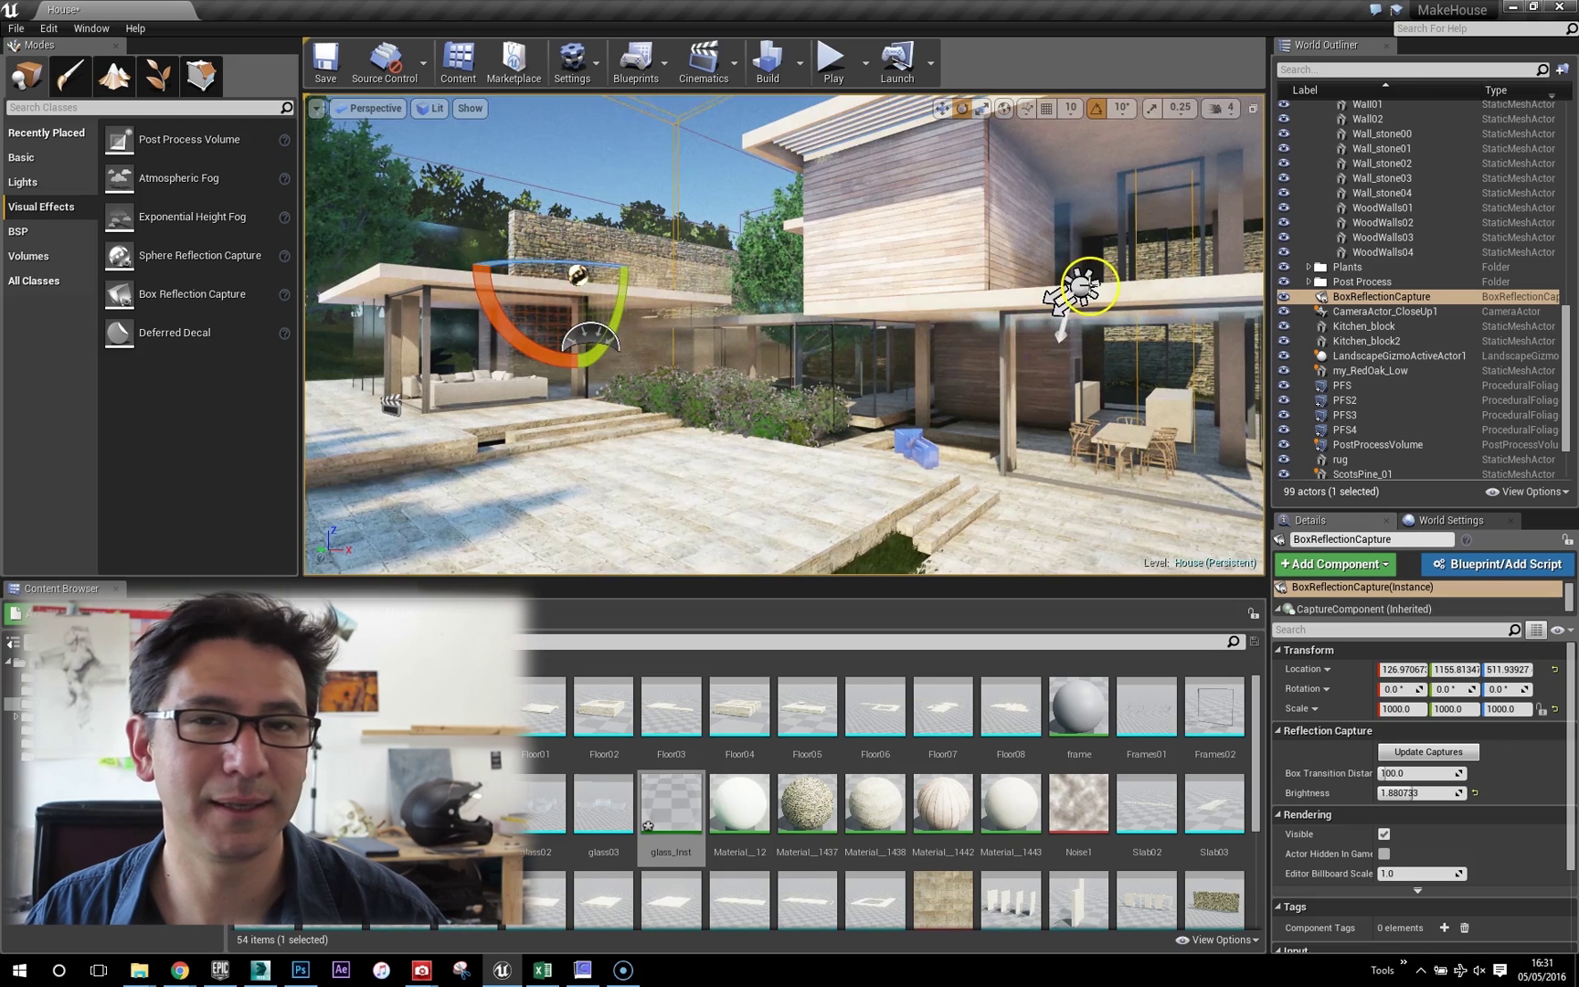
Set the BoxReflectionCapture actor's brightness to 3.100918.
{"action": "right_click_drag", "start_coordinate": [1037, 234], "coordinate": [998, 184]}
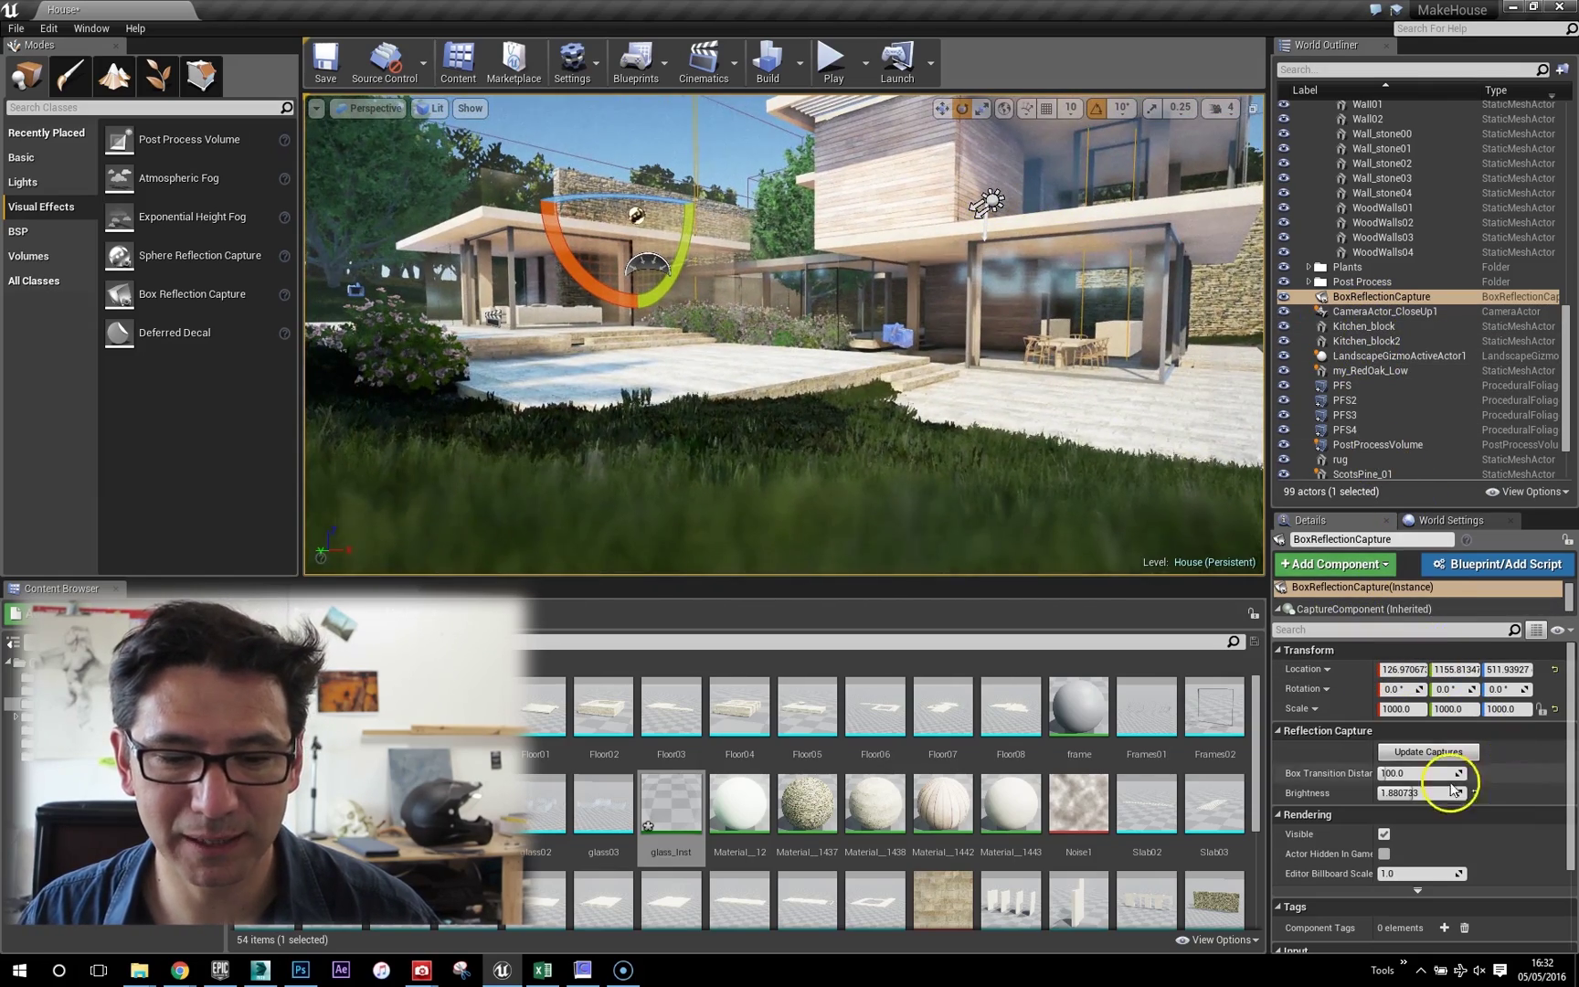
{"action": "left_click_drag", "start_coordinate": [1453, 789], "coordinate": [1408, 801]}
{"action": "right_click_drag", "start_coordinate": [805, 206], "coordinate": [871, 193]}
Hide the Sky Sphere in the Environment folder and examine the house and terrace from several angles.
{"action": "left_click_drag", "start_coordinate": [1556, 344], "coordinate": [1556, 106]}
{"action": "right_click_drag", "start_coordinate": [823, 231], "coordinate": [893, 267]}
{"action": "left_click", "coordinate": [1283, 196]}
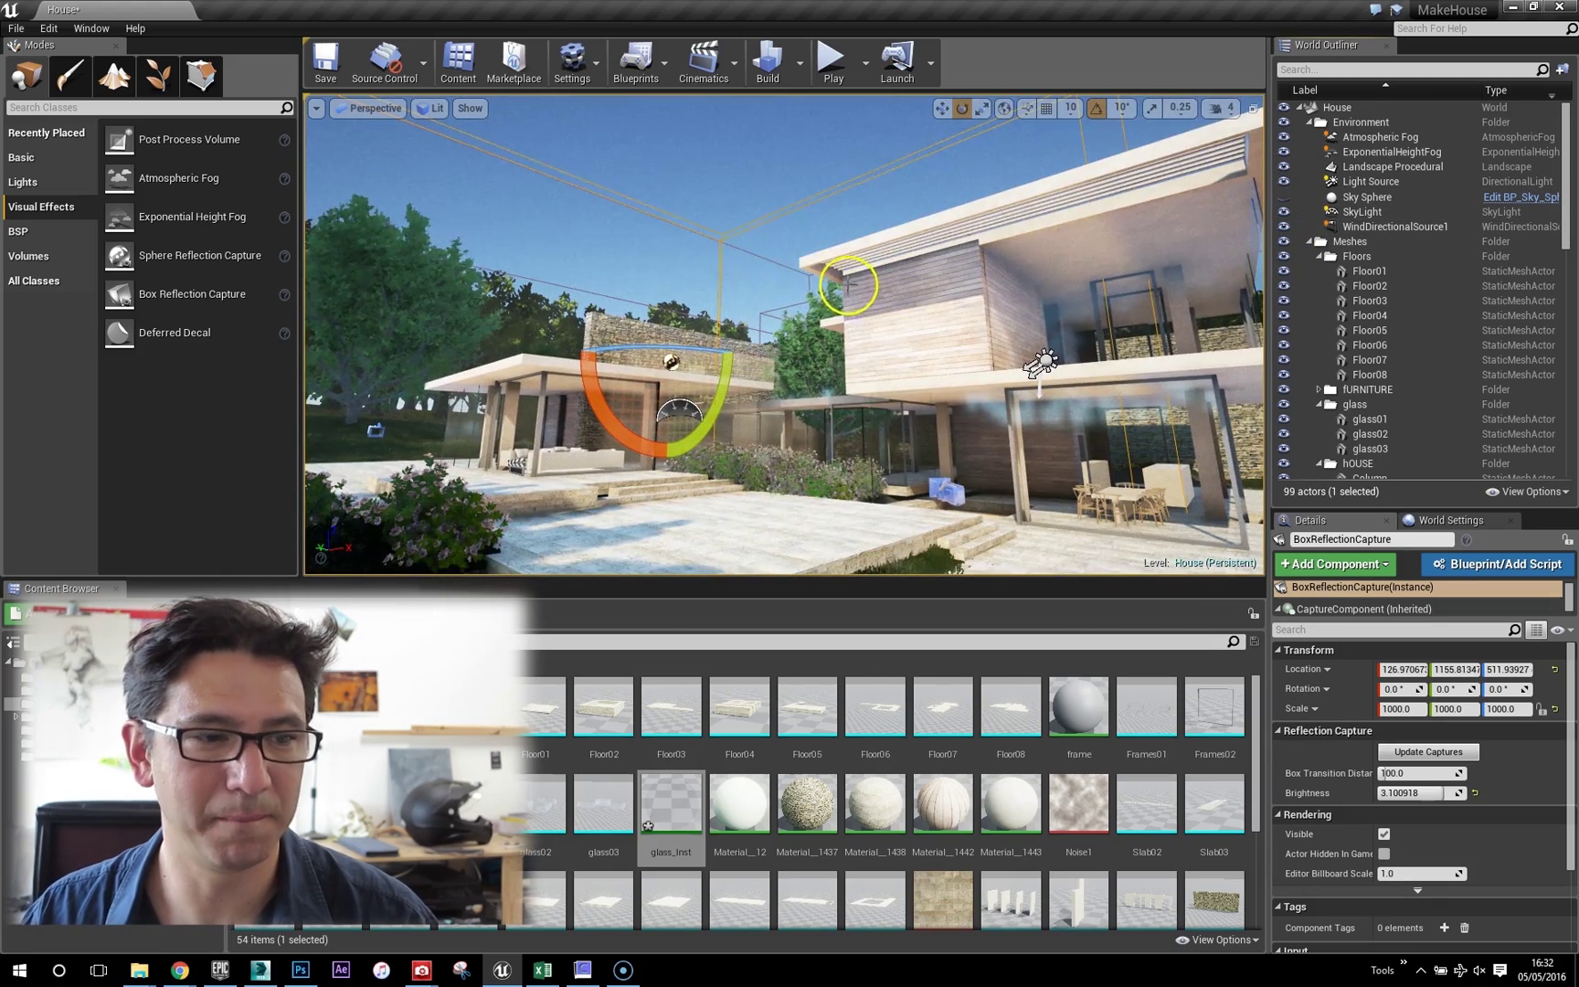
{"action": "mouse_move", "coordinate": [948, 294]}
{"action": "right_mouse_down"}
{"action": "mouse_move", "coordinate": [945, 324]}
{"action": "mouse_move", "coordinate": [980, 342]}
{"action": "mouse_move", "coordinate": [871, 225]}
{"action": "mouse_move", "coordinate": [851, 118]}
{"action": "mouse_move", "coordinate": [933, 297]}
{"action": "right_mouse_up"}
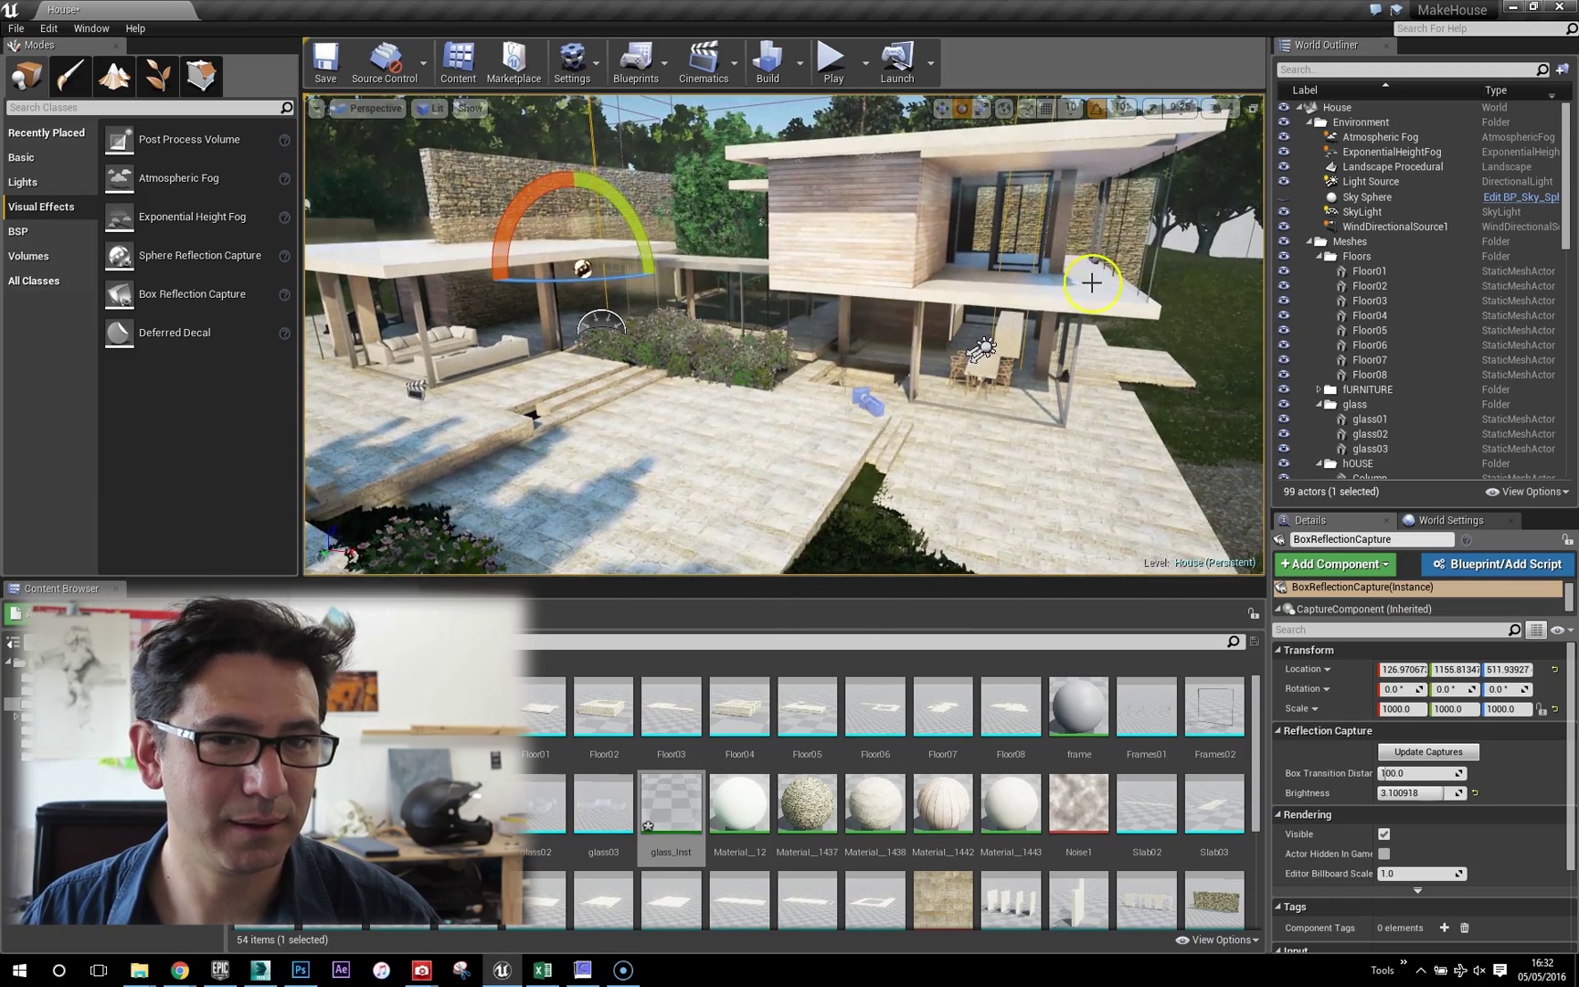
{"action": "right_click_drag", "start_coordinate": [1042, 302], "coordinate": [945, 304]}
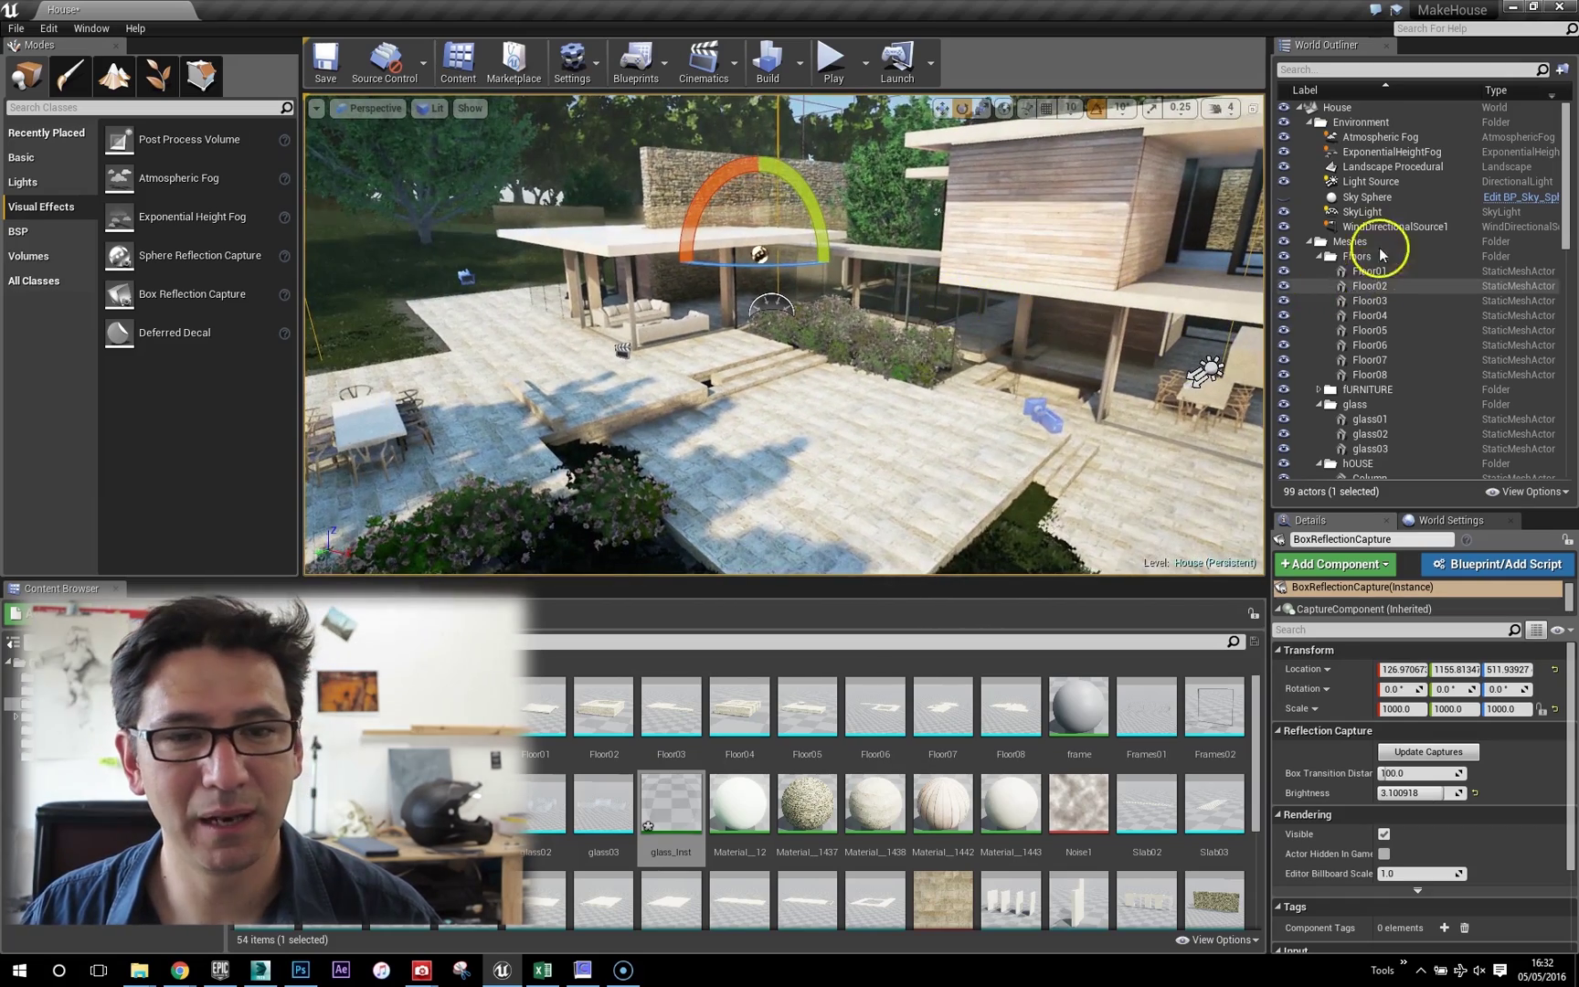
Select the SkyLight actor in the Environment folder and examine its light settings down to the intensity.
{"action": "left_click", "coordinate": [1363, 213]}
{"action": "left_click", "coordinate": [1284, 214]}
{"action": "left_click", "coordinate": [1412, 879]}
{"action": "key", "text": "Return"}
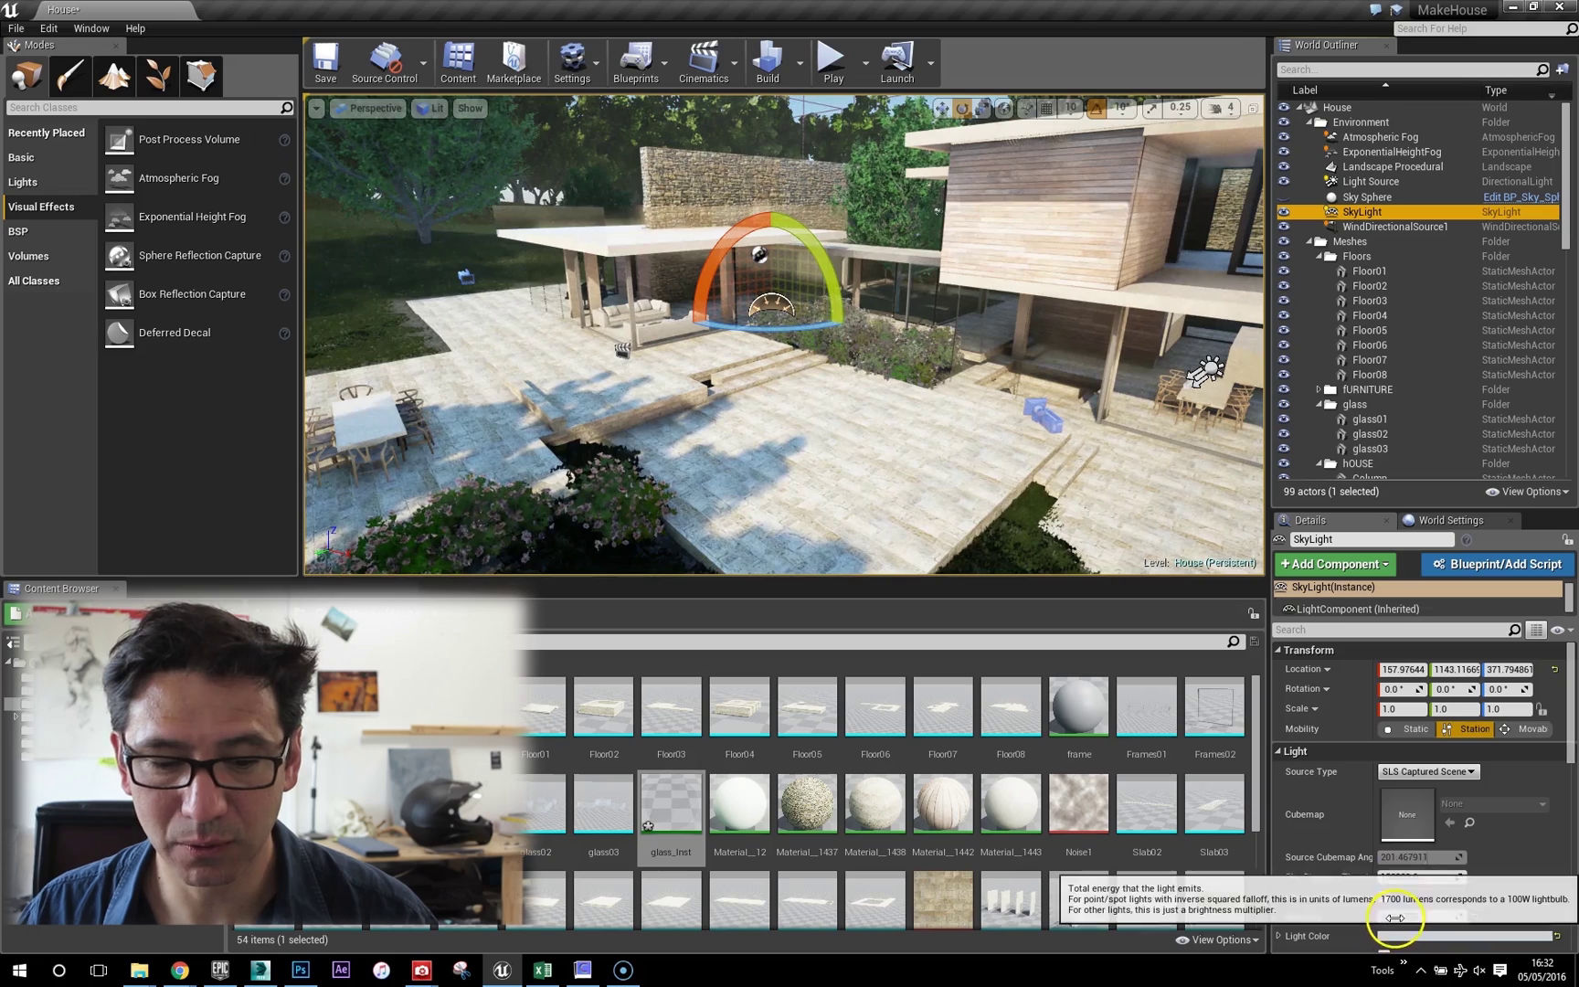
Try rotating the Light Source directional light by 10 degrees, and undo the rotation.
{"action": "left_click", "coordinate": [1371, 181]}
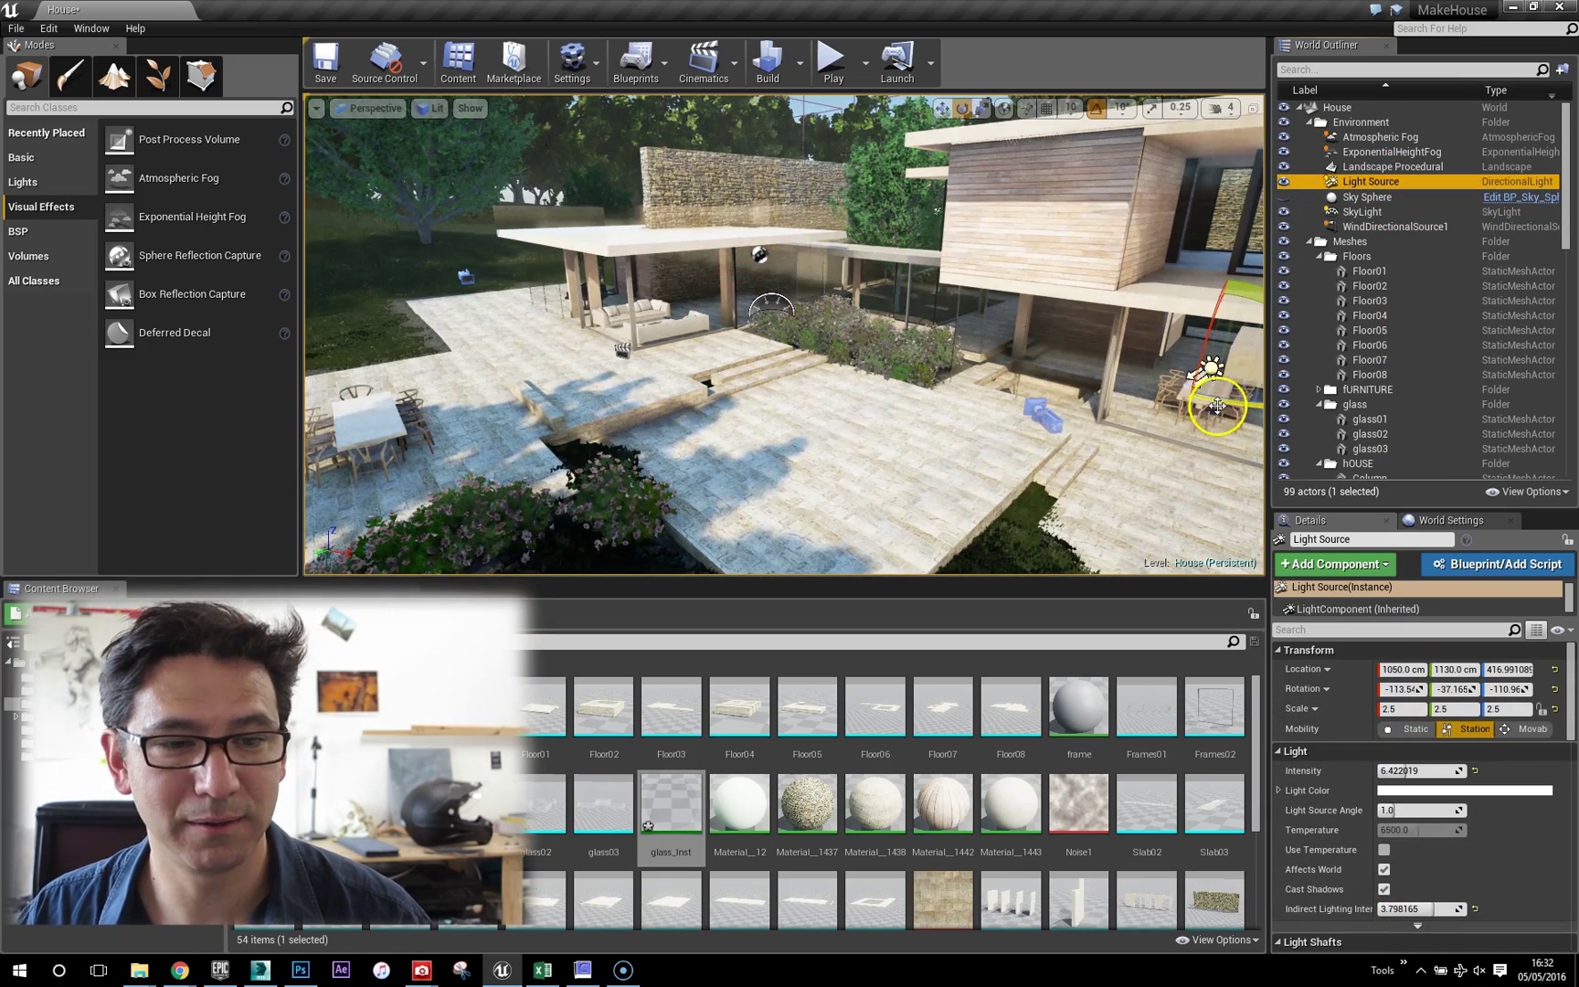
{"action": "left_click_drag", "start_coordinate": [1217, 405], "coordinate": [1183, 399]}
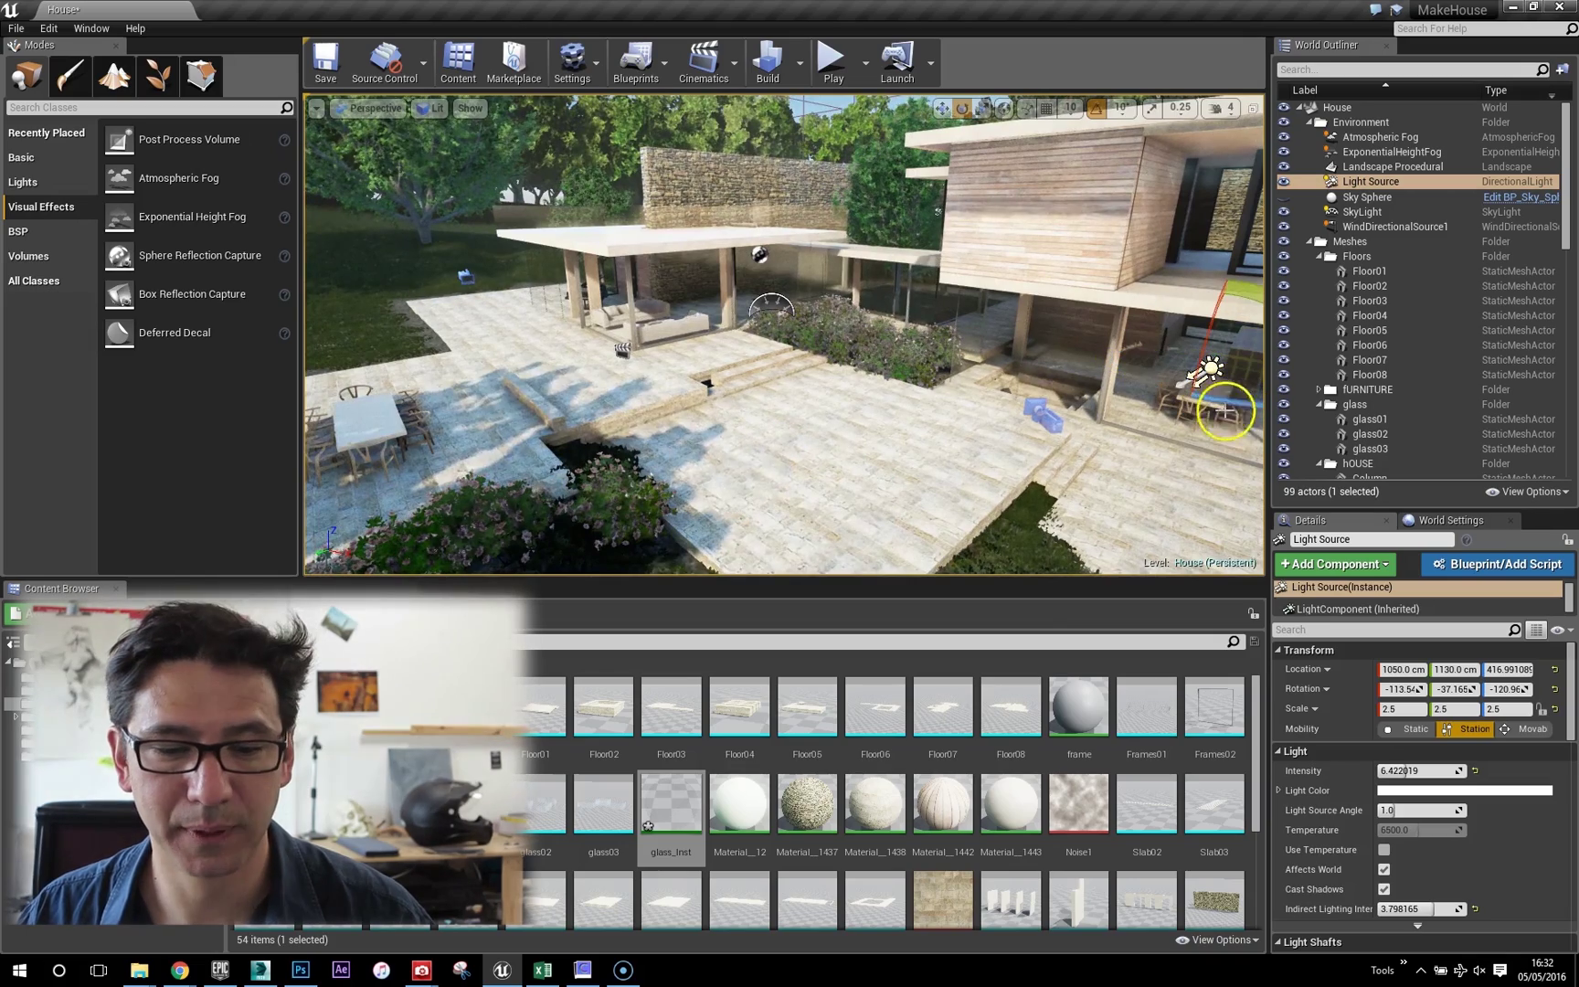
{"action": "key", "text": "ctrl+z"}
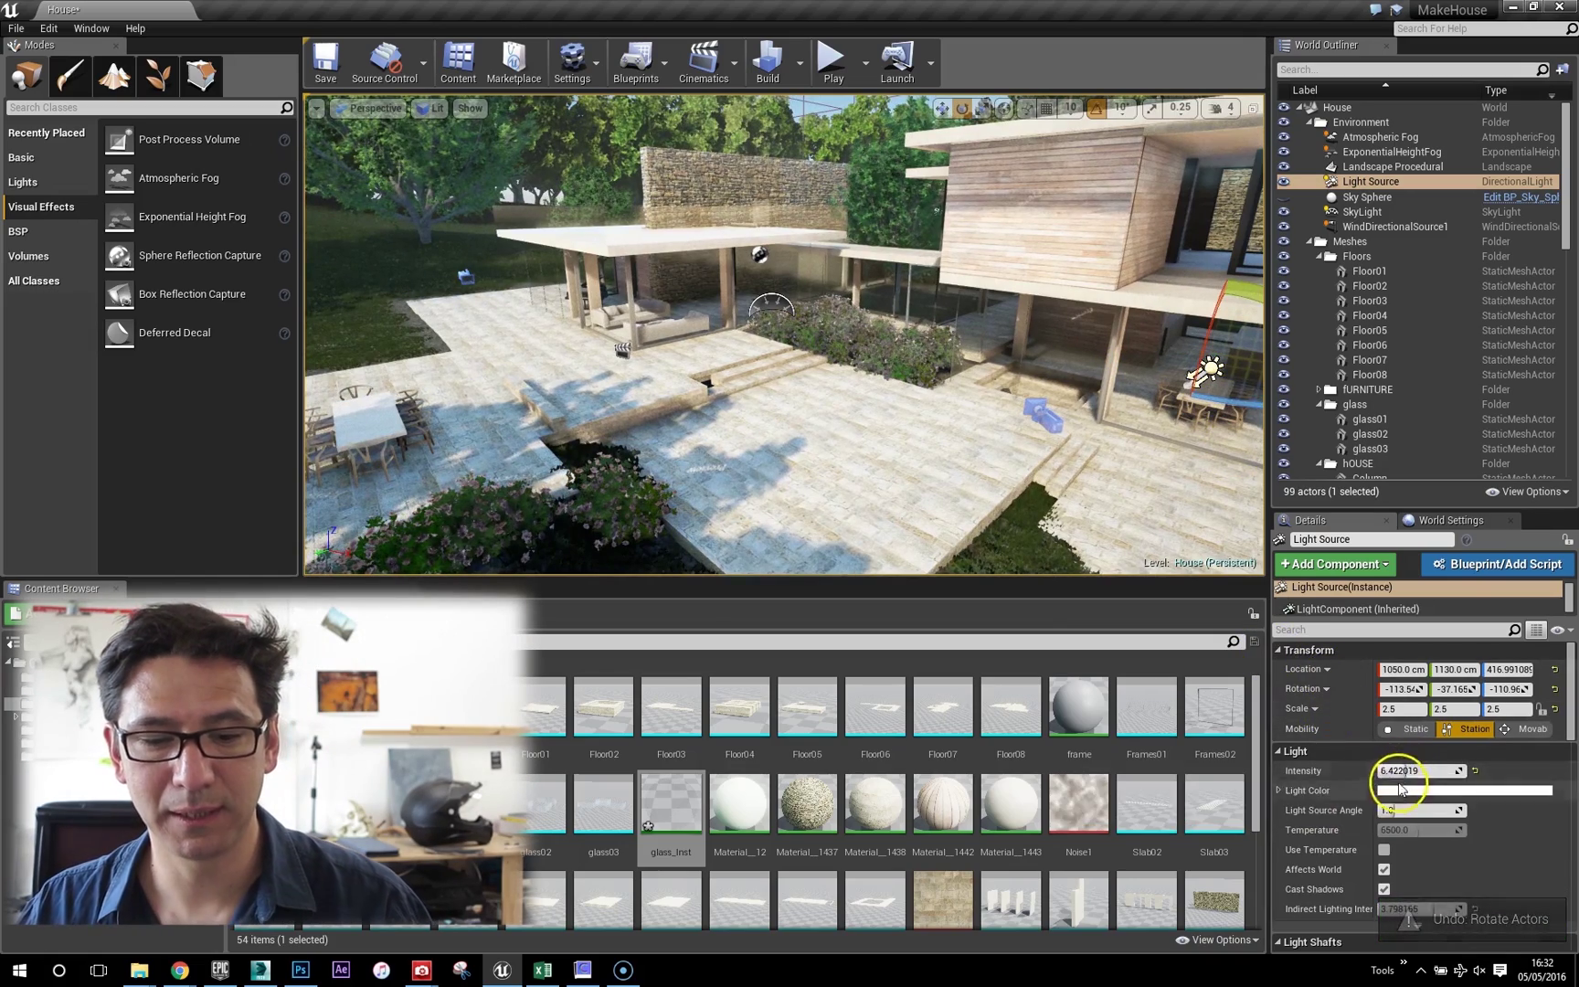
Select the PostProcessVolume actor, enlarge the area showing its properties, and look through its post-process settings.
{"action": "right_click_drag", "start_coordinate": [1013, 346], "coordinate": [864, 264]}
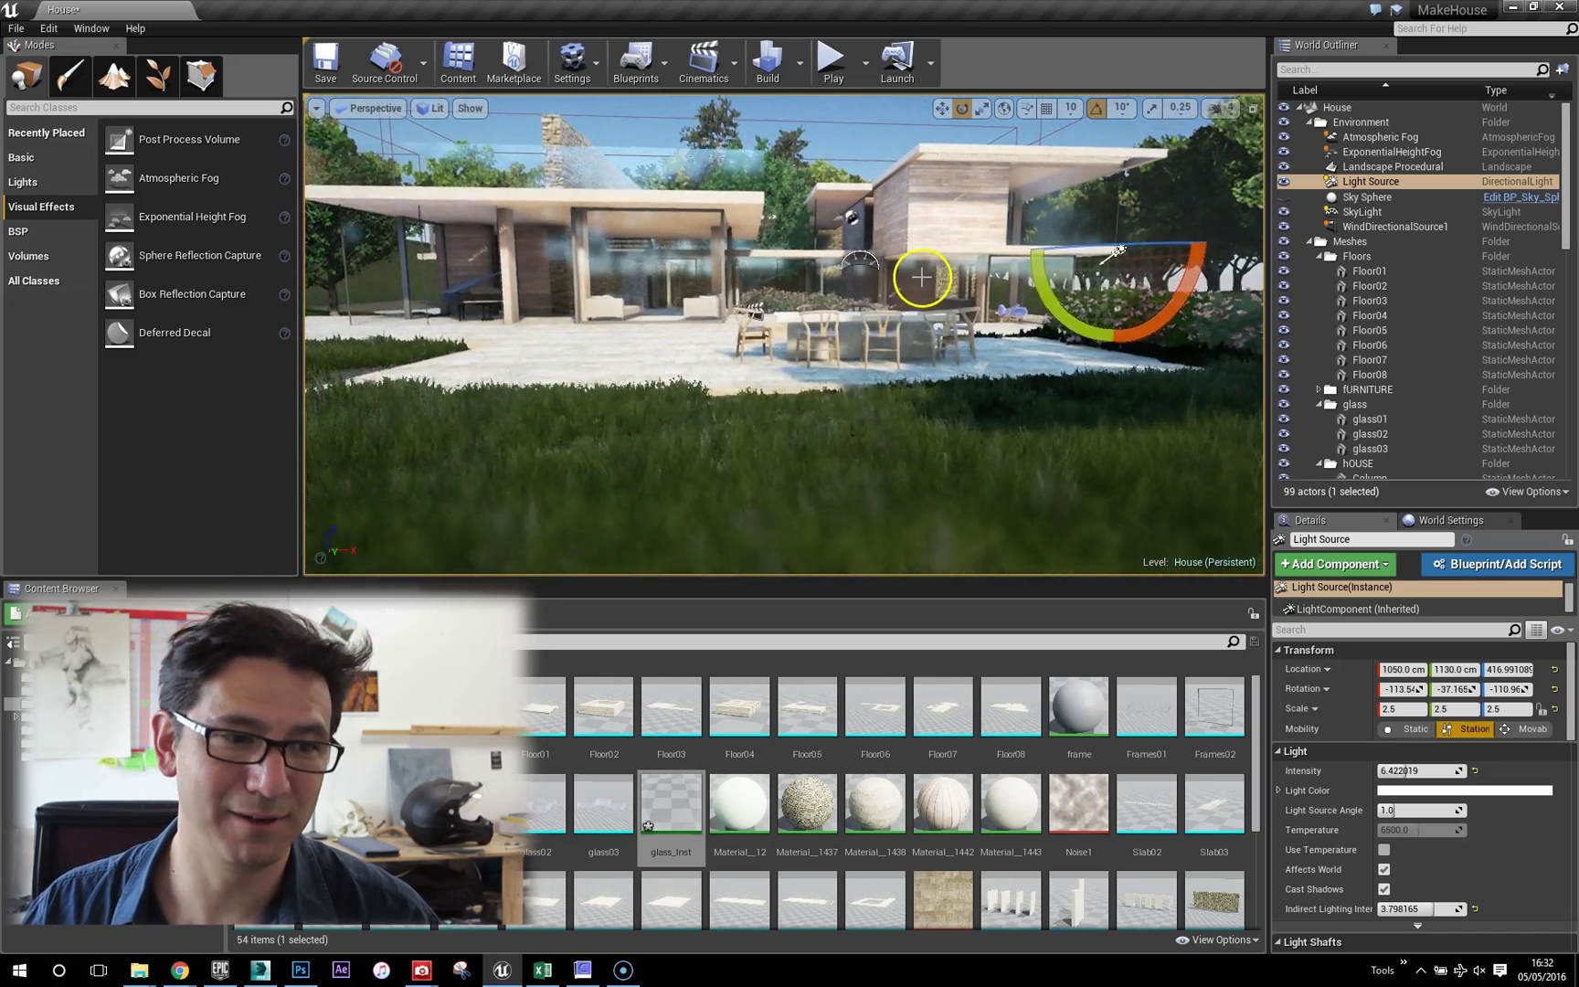
{"action": "right_click_drag", "start_coordinate": [1097, 260], "coordinate": [1086, 224]}
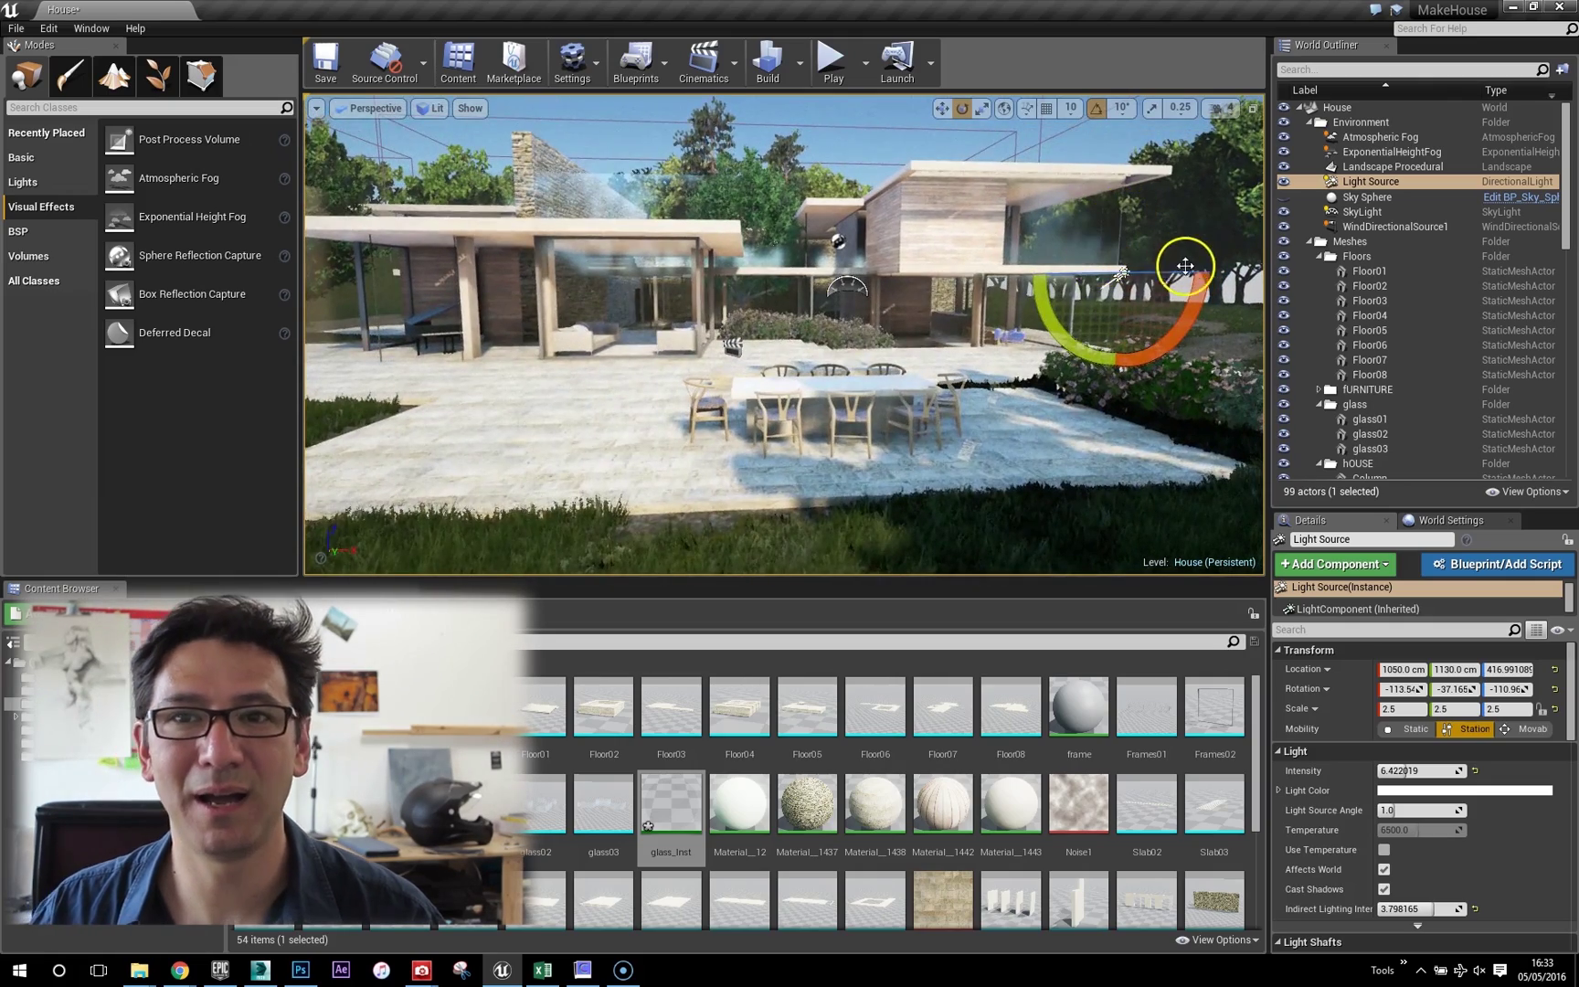
{"action": "right_click_drag", "start_coordinate": [975, 240], "coordinate": [975, 242]}
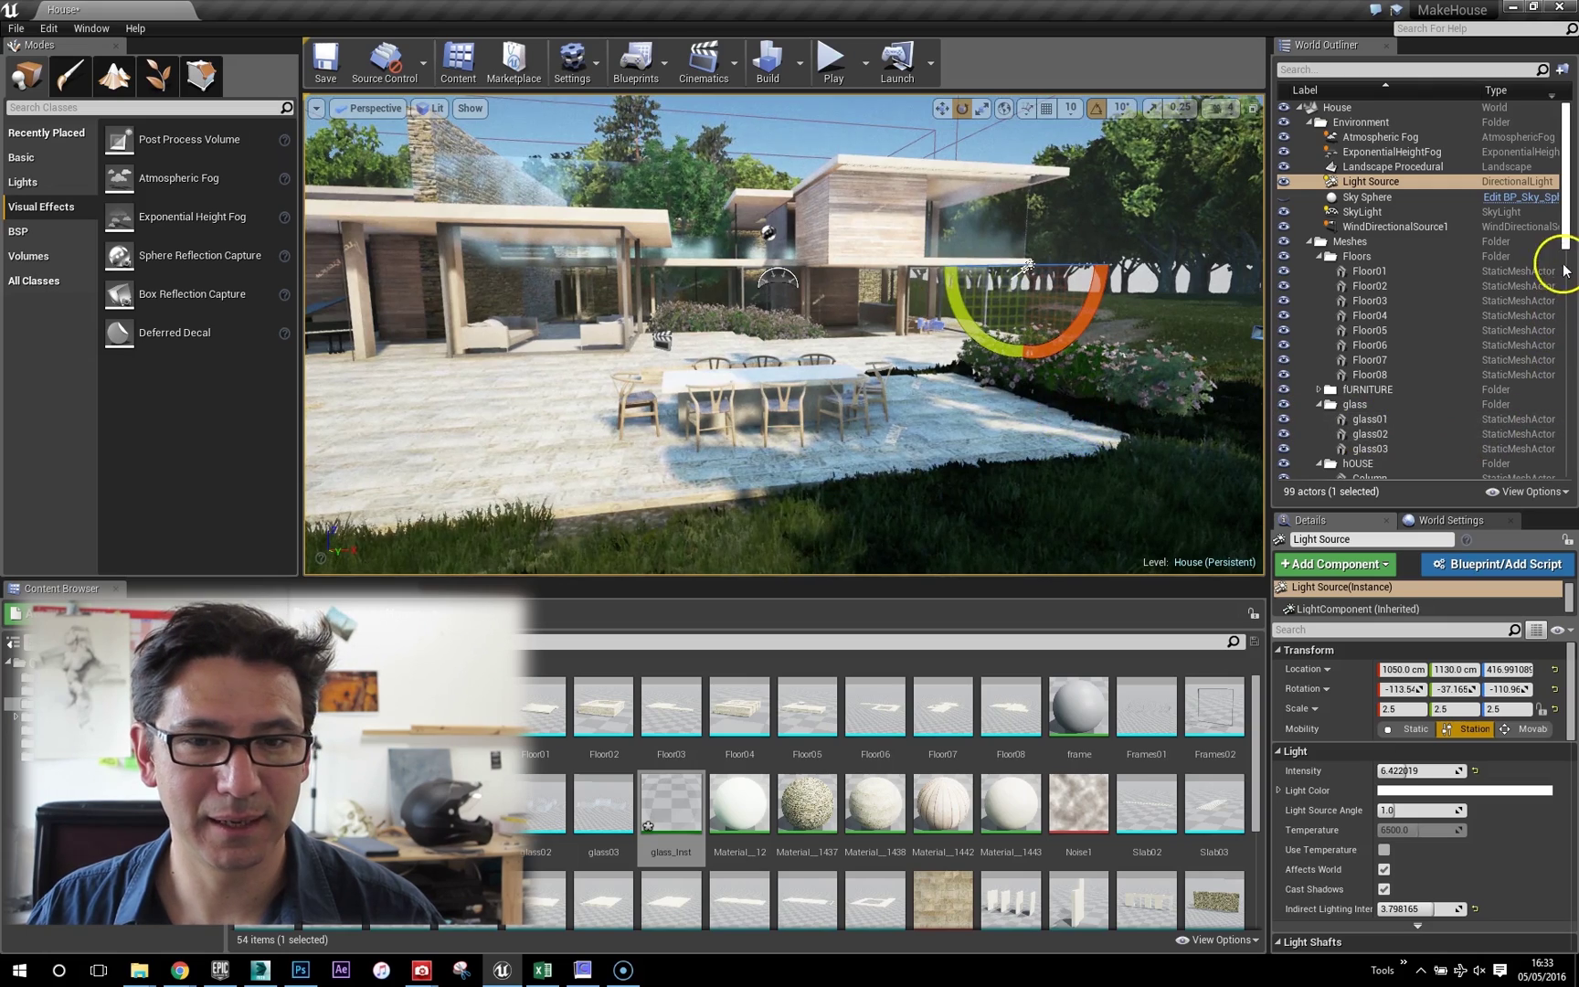
{"action": "left_click_drag", "start_coordinate": [1565, 248], "coordinate": [1564, 469]}
{"action": "left_click", "coordinate": [1361, 367]}
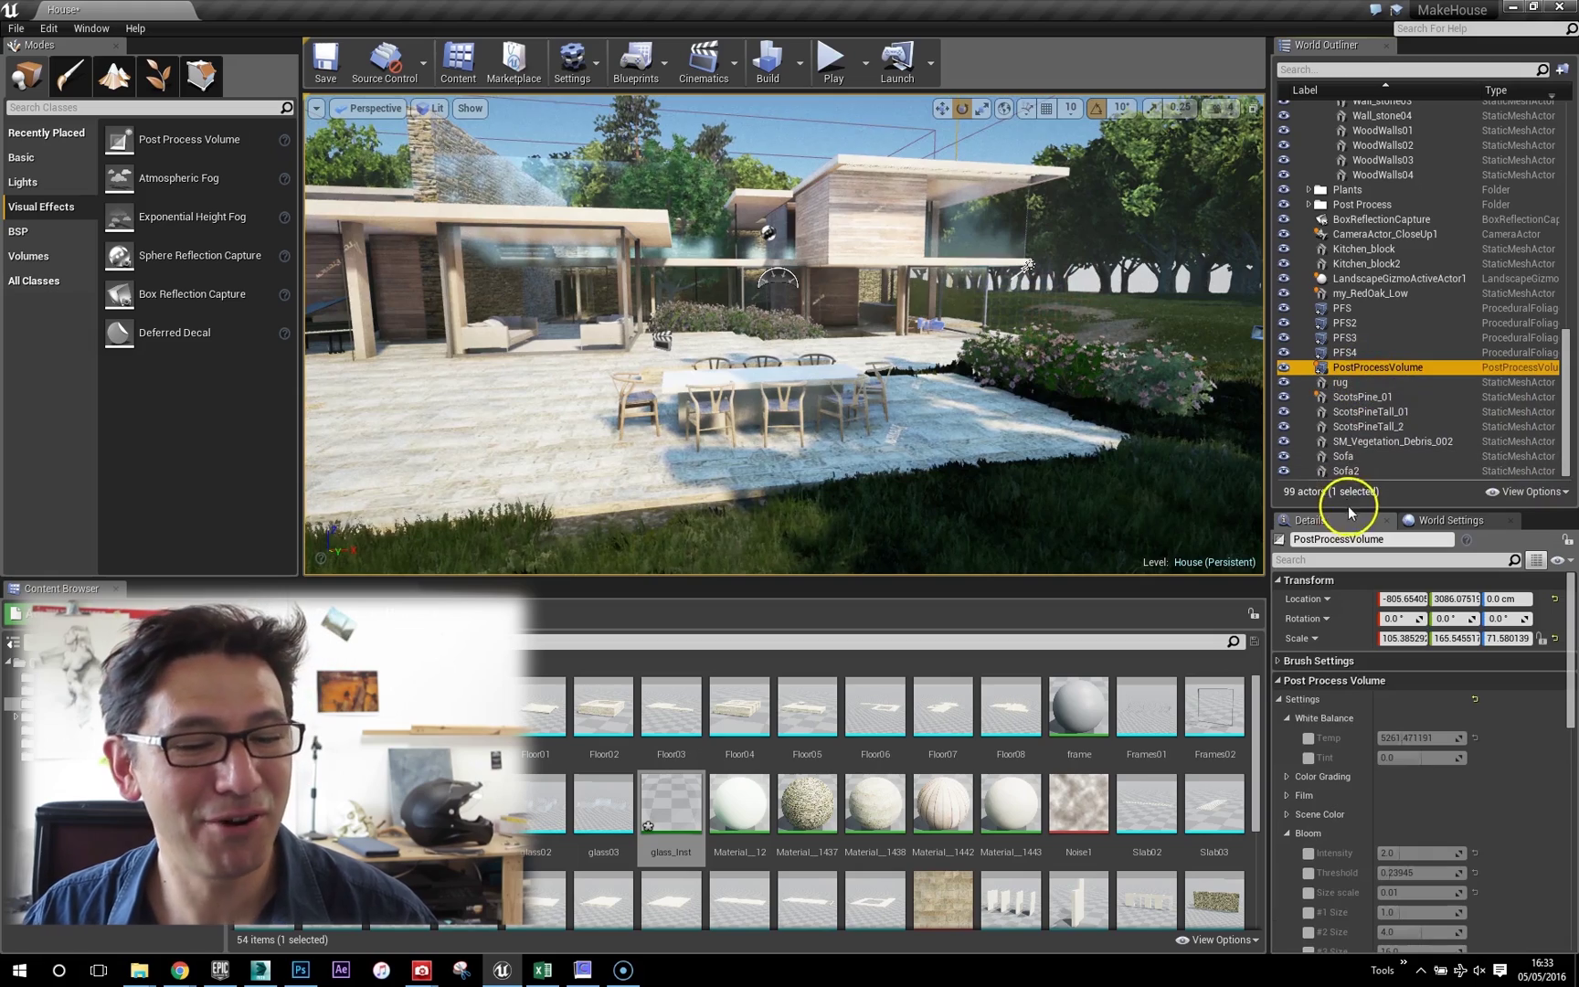
{"action": "left_click_drag", "start_coordinate": [1350, 509], "coordinate": [1363, 196]}
{"action": "scroll", "coordinate": [1400, 510], "scroll_direction": "down", "scroll_amount": 10}
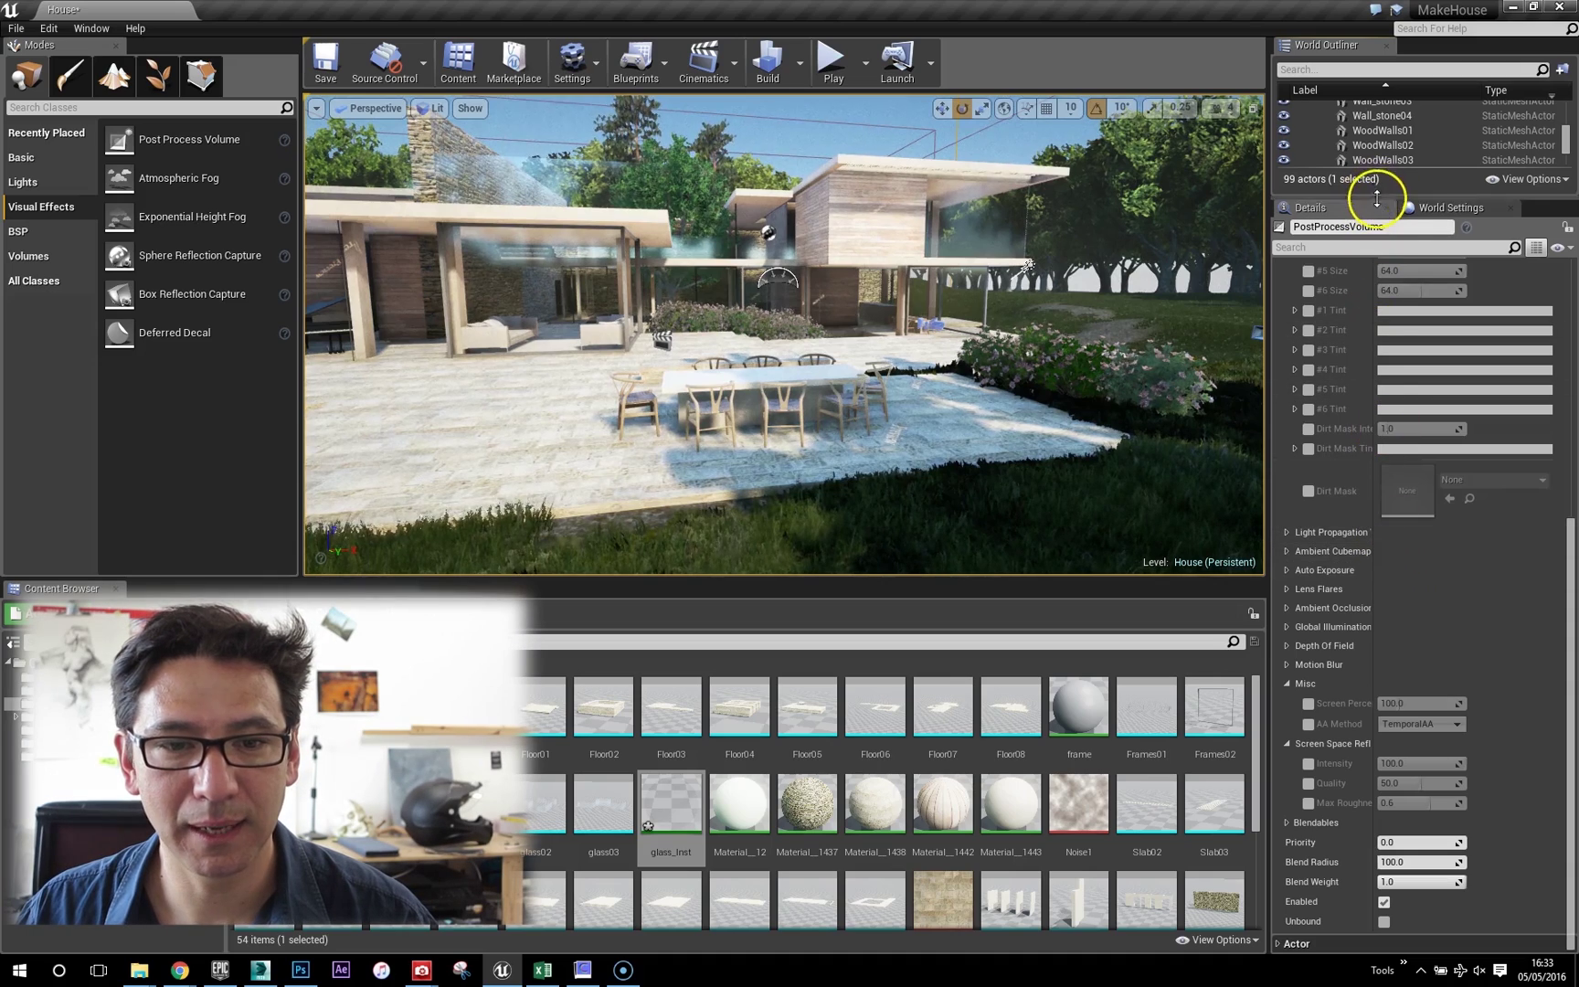
{"action": "scroll", "coordinate": [1381, 567], "scroll_direction": "up", "scroll_amount": 7}
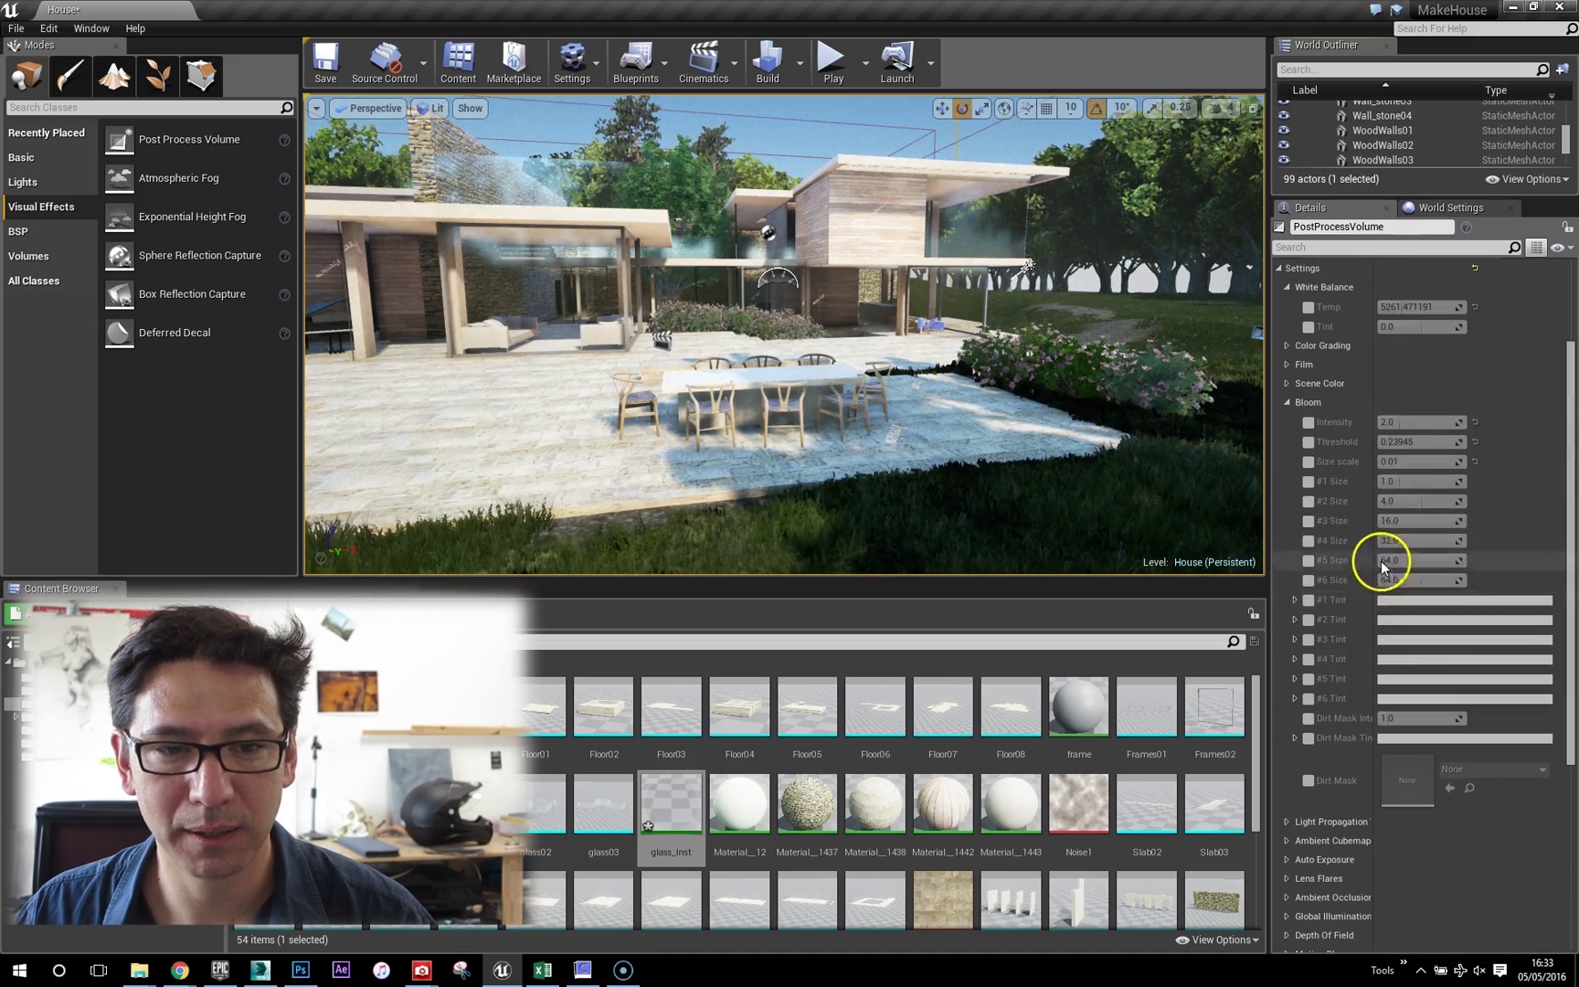
Examine the PostProcessVolume's Film, Color Grading and Scene Color settings, including vignette, grain and the color grading table.
{"action": "left_click", "coordinate": [1287, 364]}
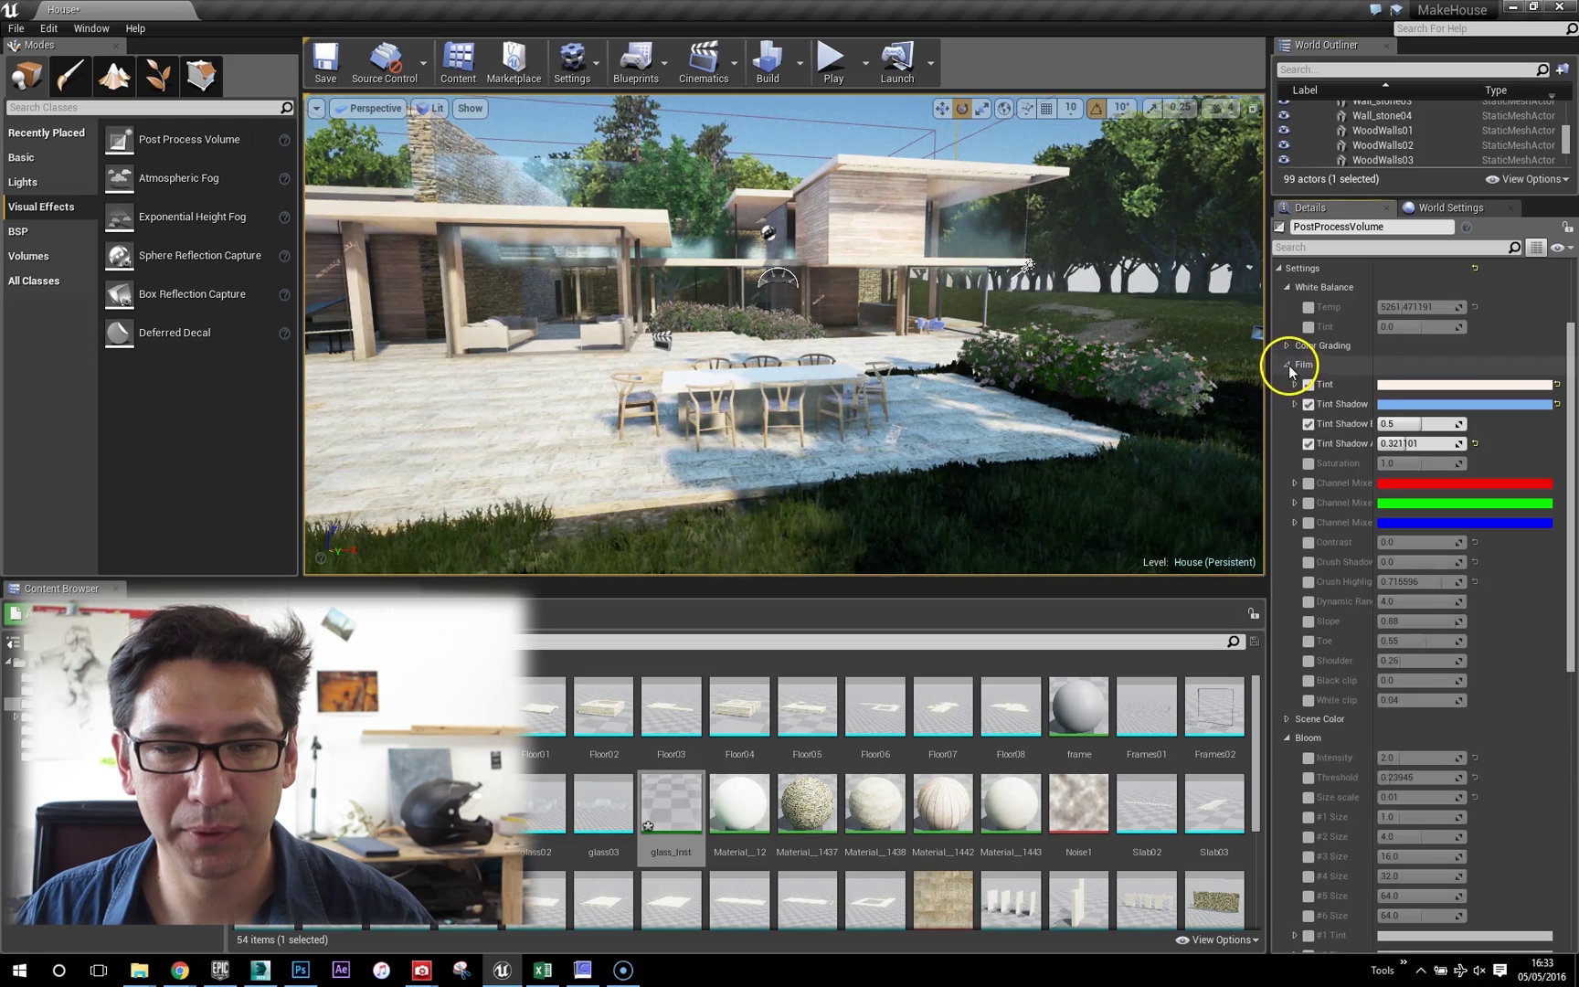
{"action": "left_click", "coordinate": [1288, 366]}
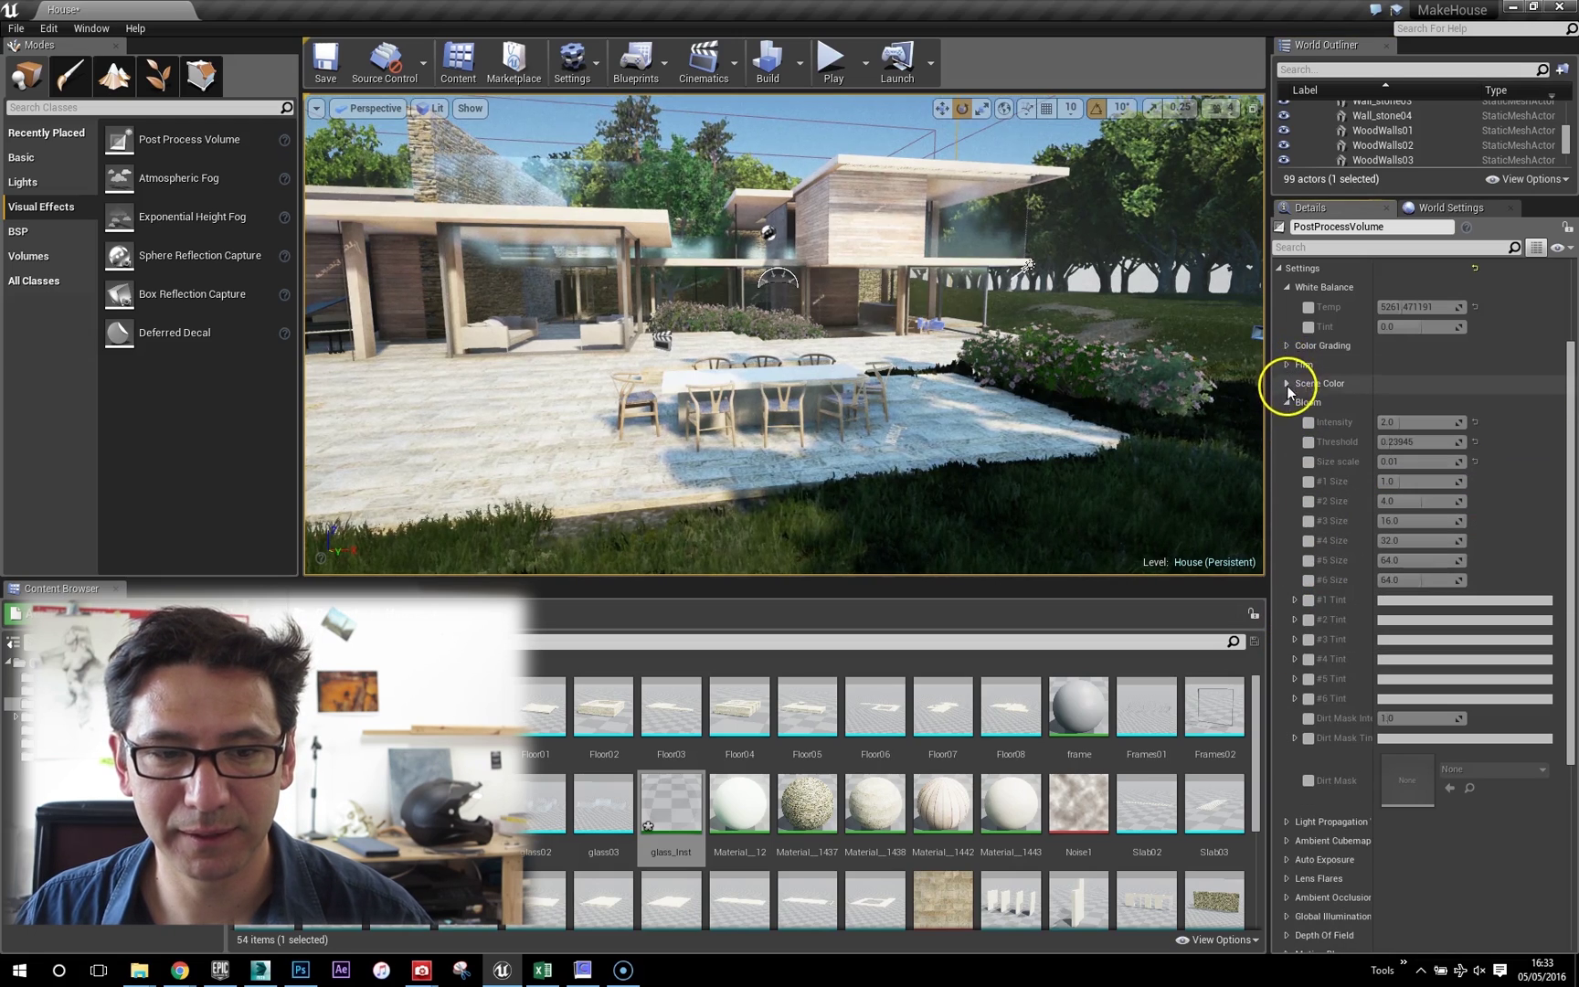
{"action": "left_click", "coordinate": [1287, 347]}
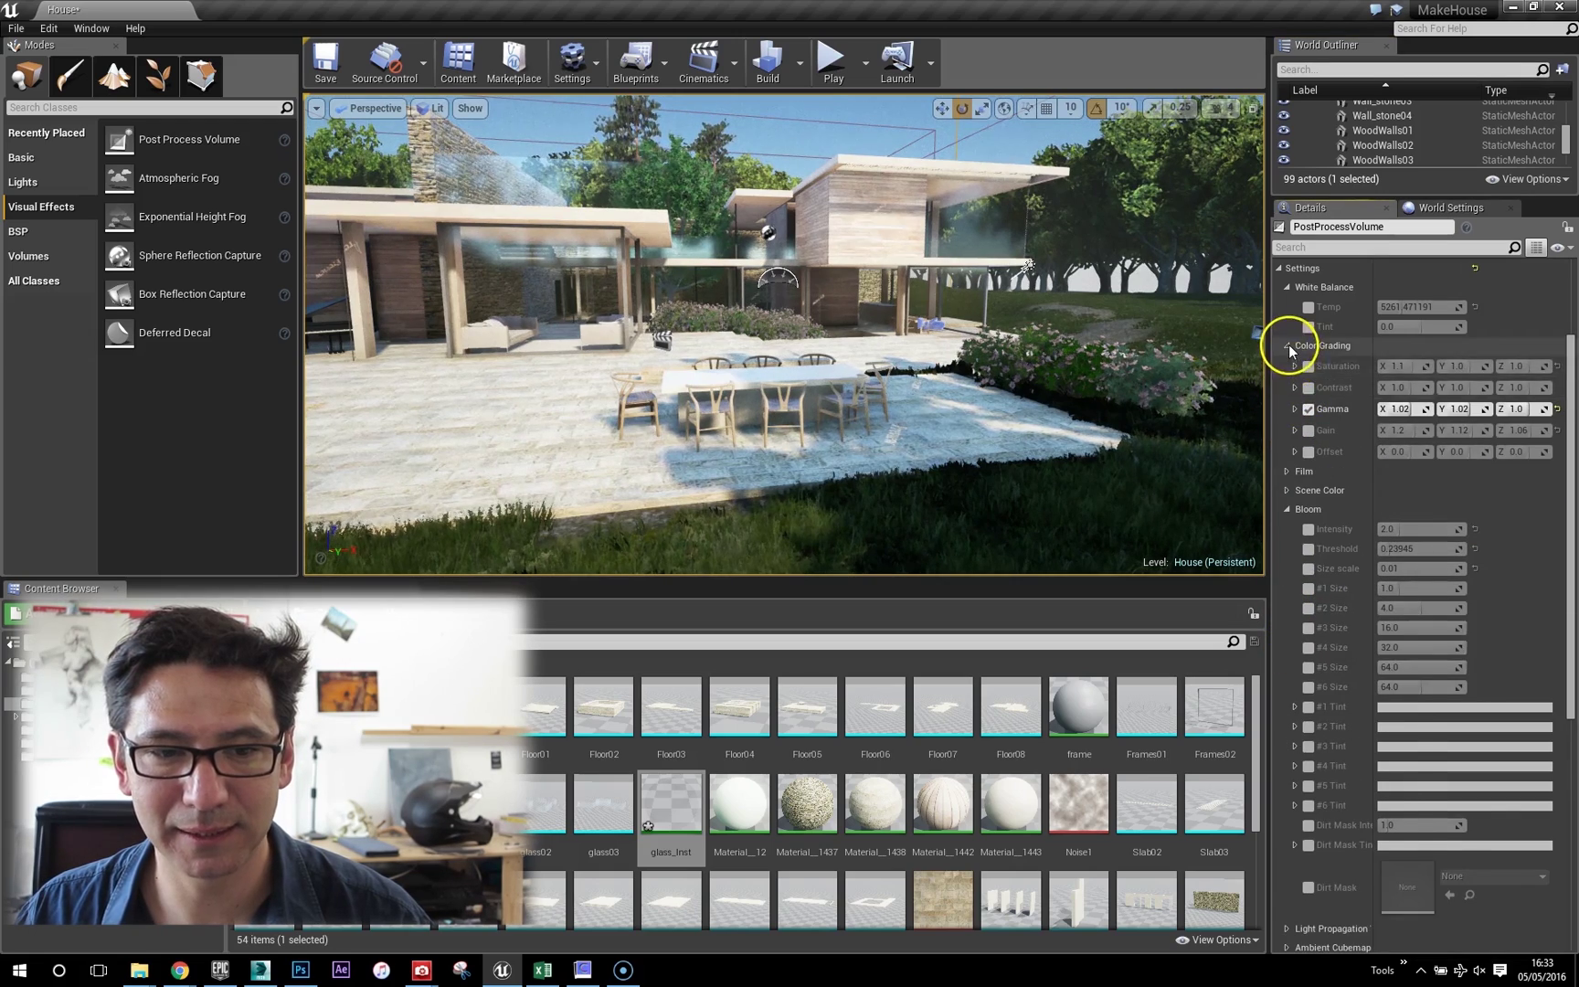
{"action": "scroll", "coordinate": [1287, 550], "scroll_direction": "down", "scroll_amount": 8}
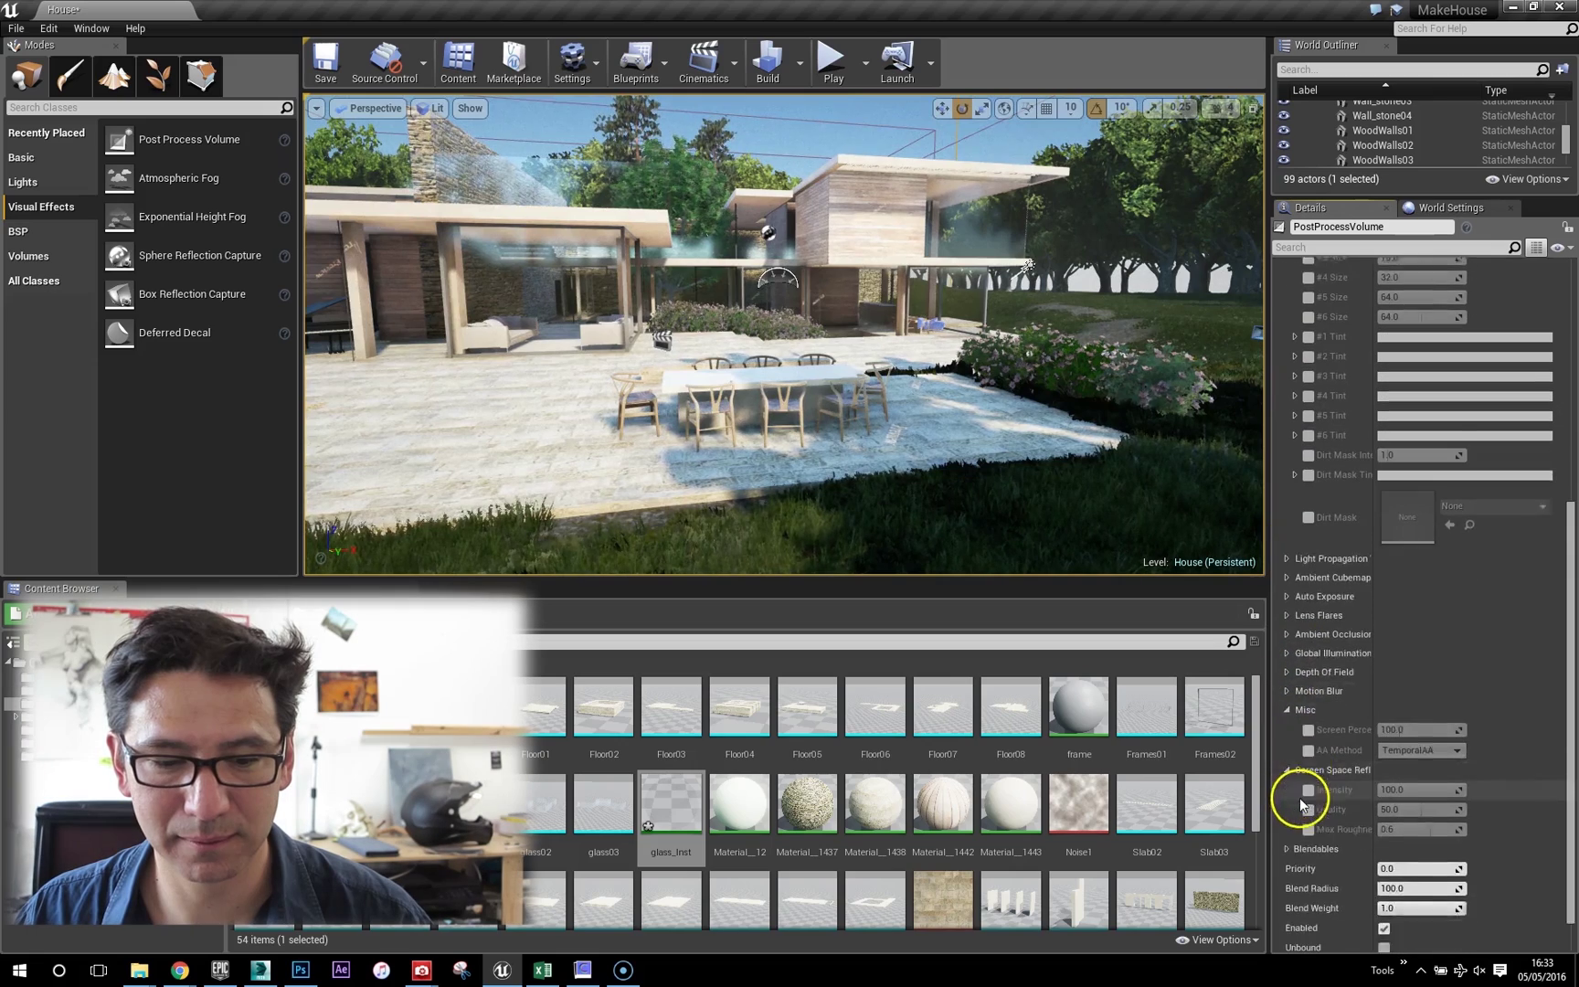
{"action": "scroll", "coordinate": [1301, 805], "scroll_direction": "down", "scroll_amount": 1}
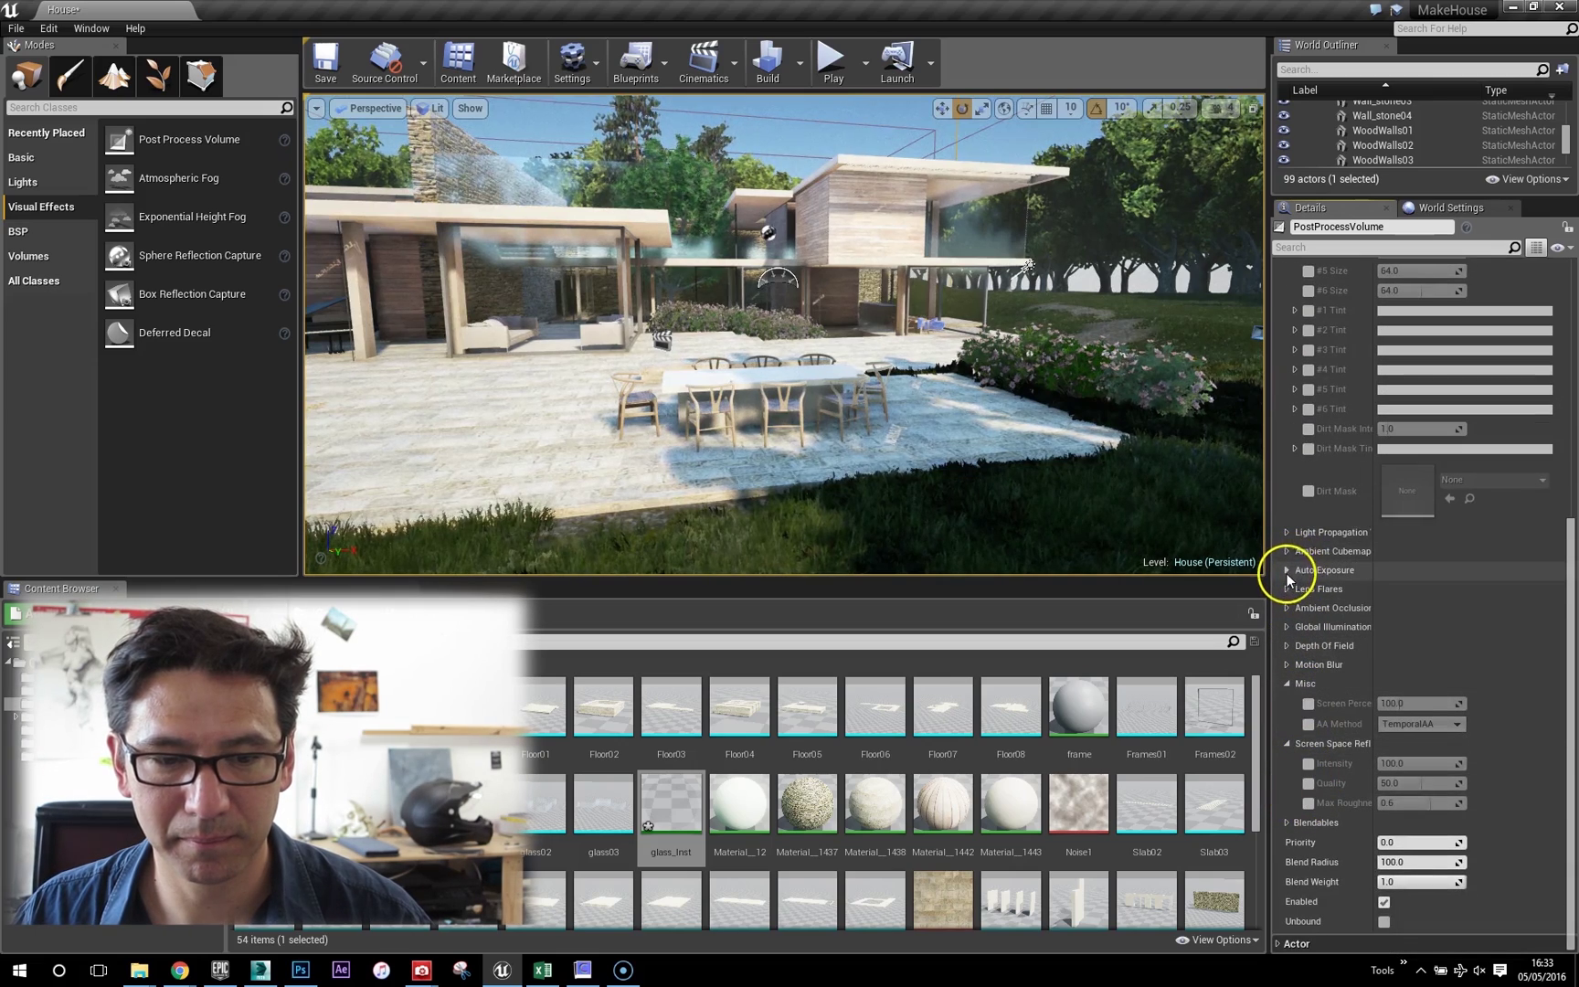
{"action": "scroll", "coordinate": [1287, 584], "scroll_direction": "up", "scroll_amount": 7}
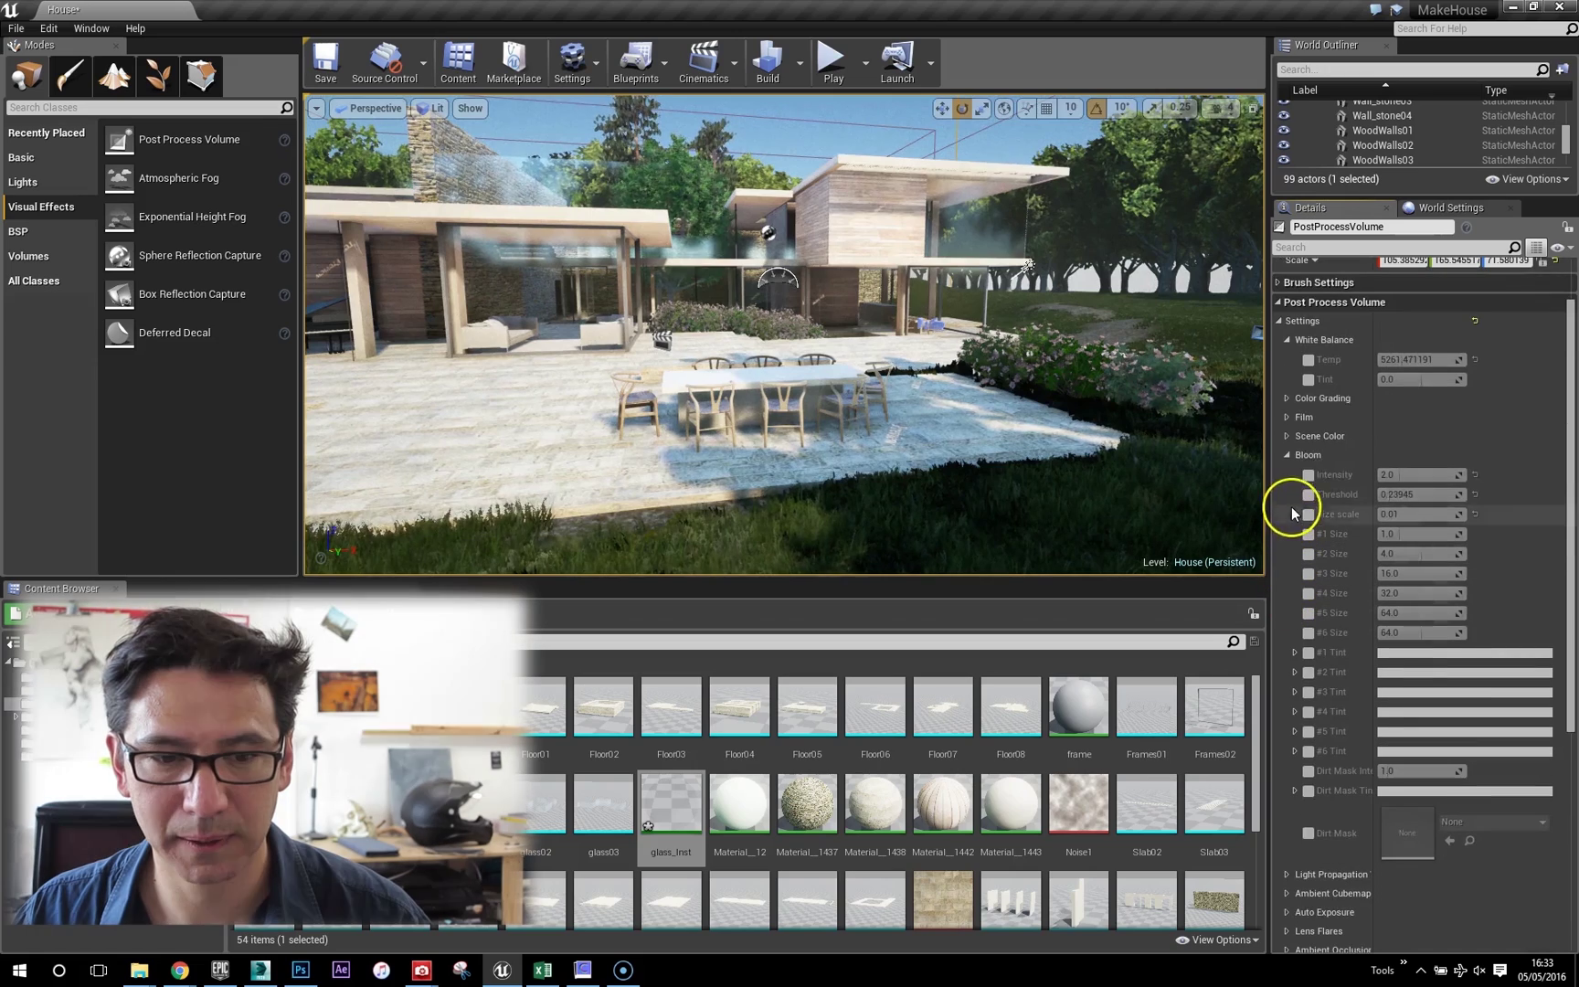
{"action": "left_click", "coordinate": [1287, 436]}
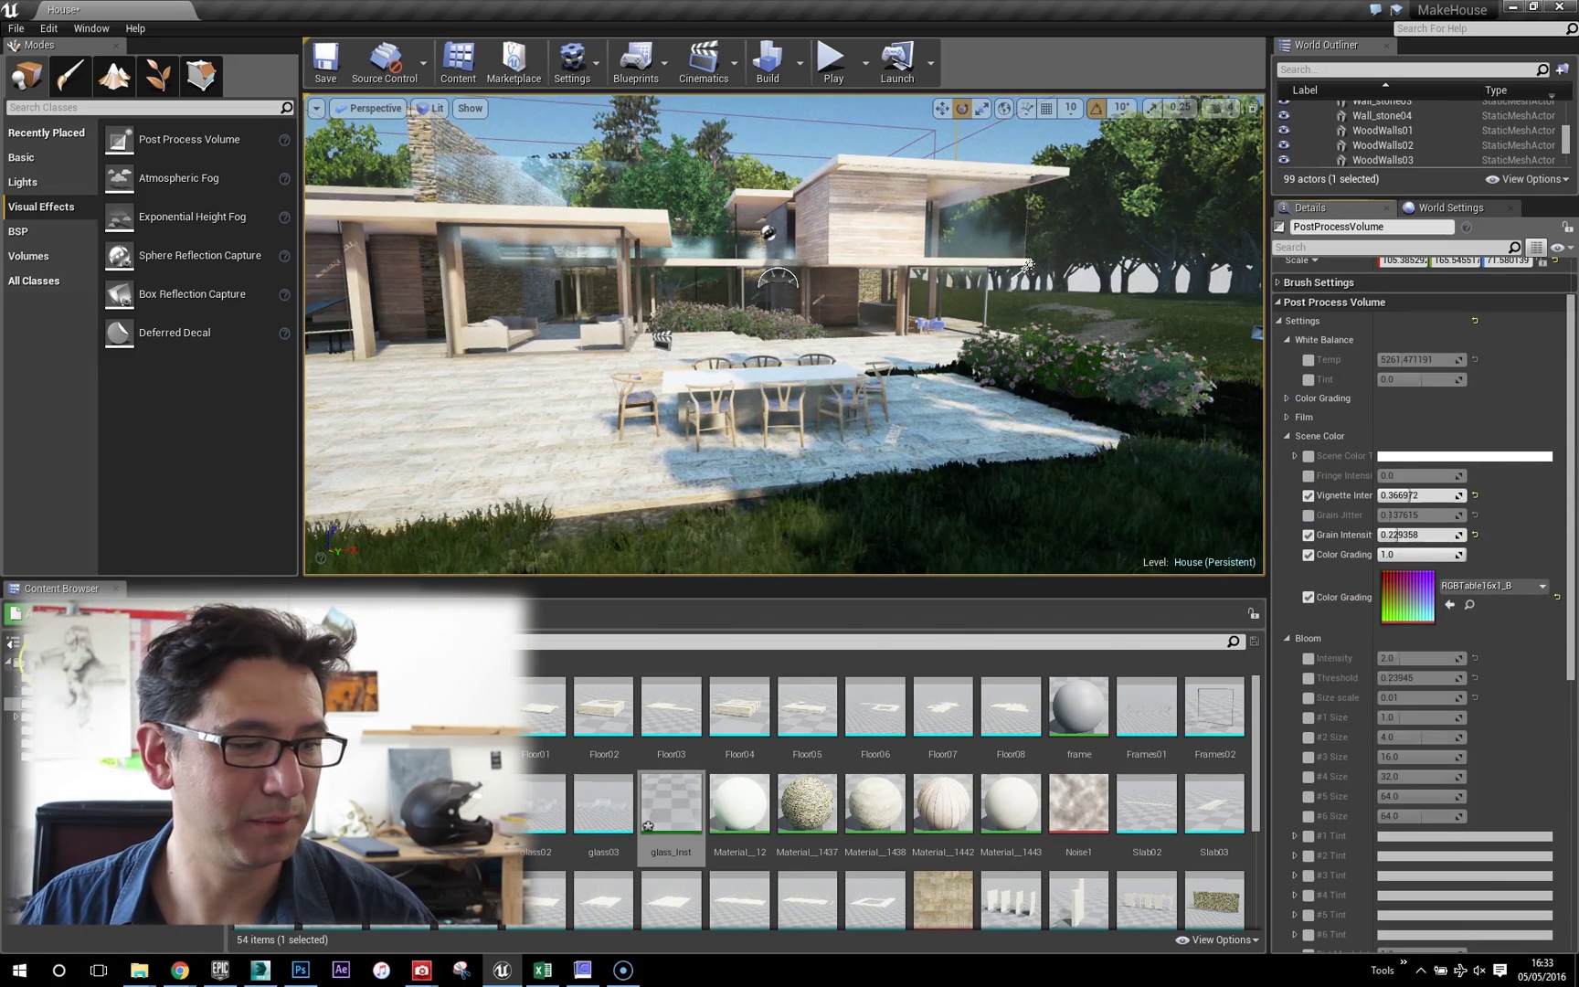
Locate the RGBTable16x1 texture in the project's main content folder and bring the house front and terrace into view.
{"action": "left_click", "coordinate": [16, 662]}
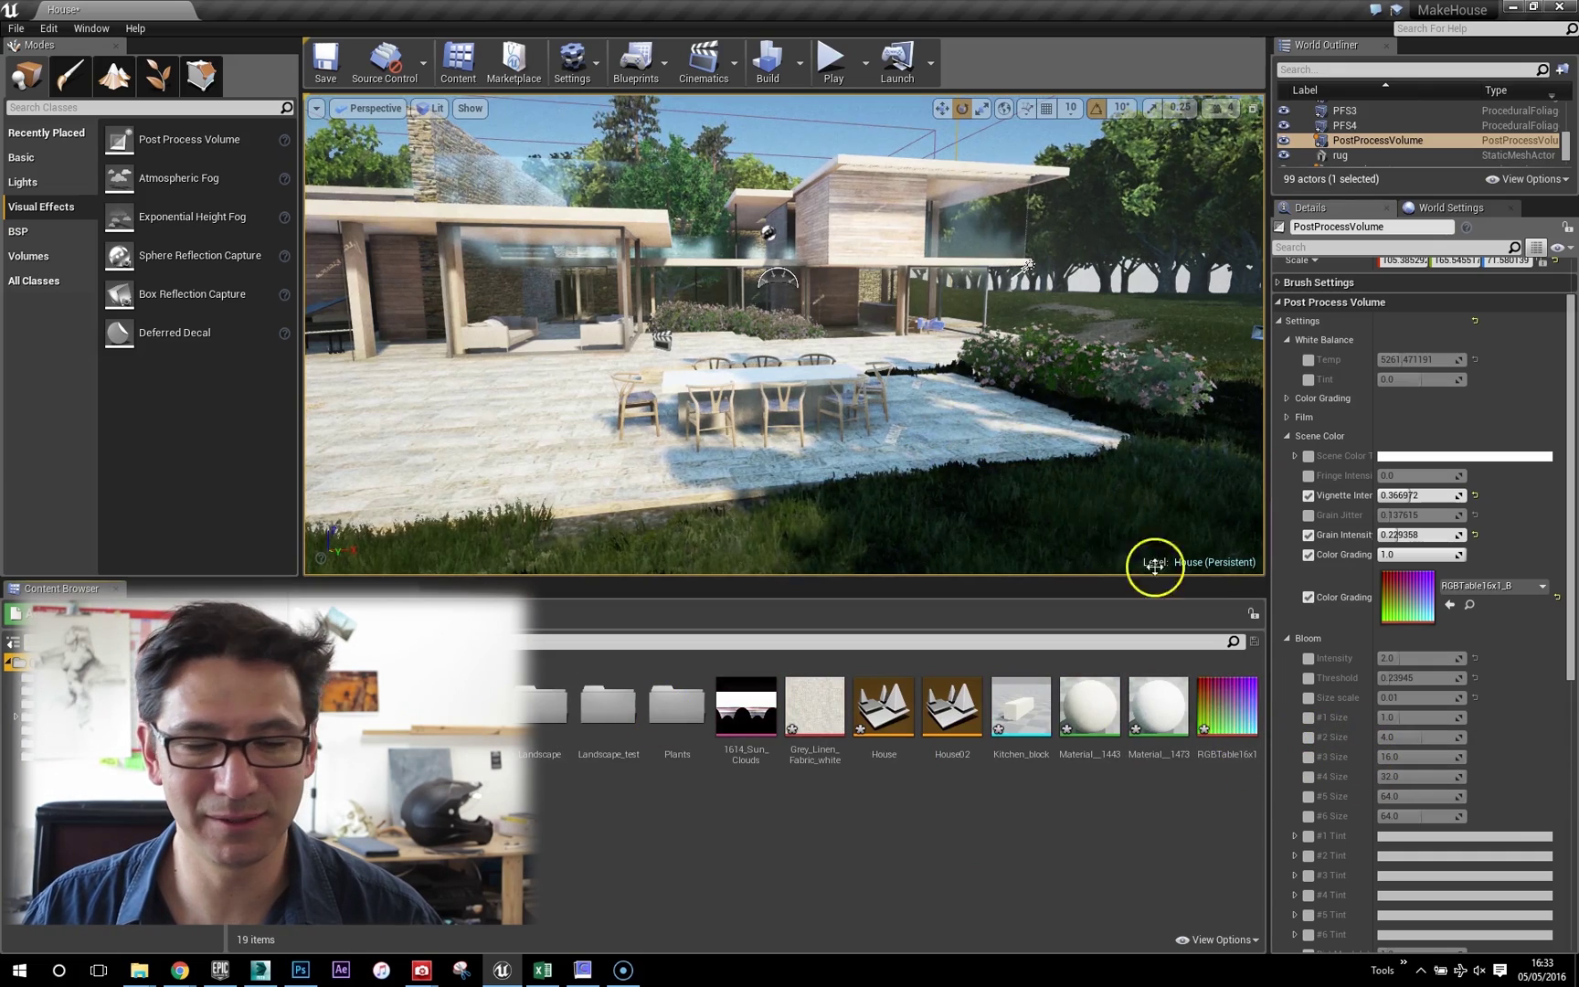
{"action": "left_click", "coordinate": [1227, 706]}
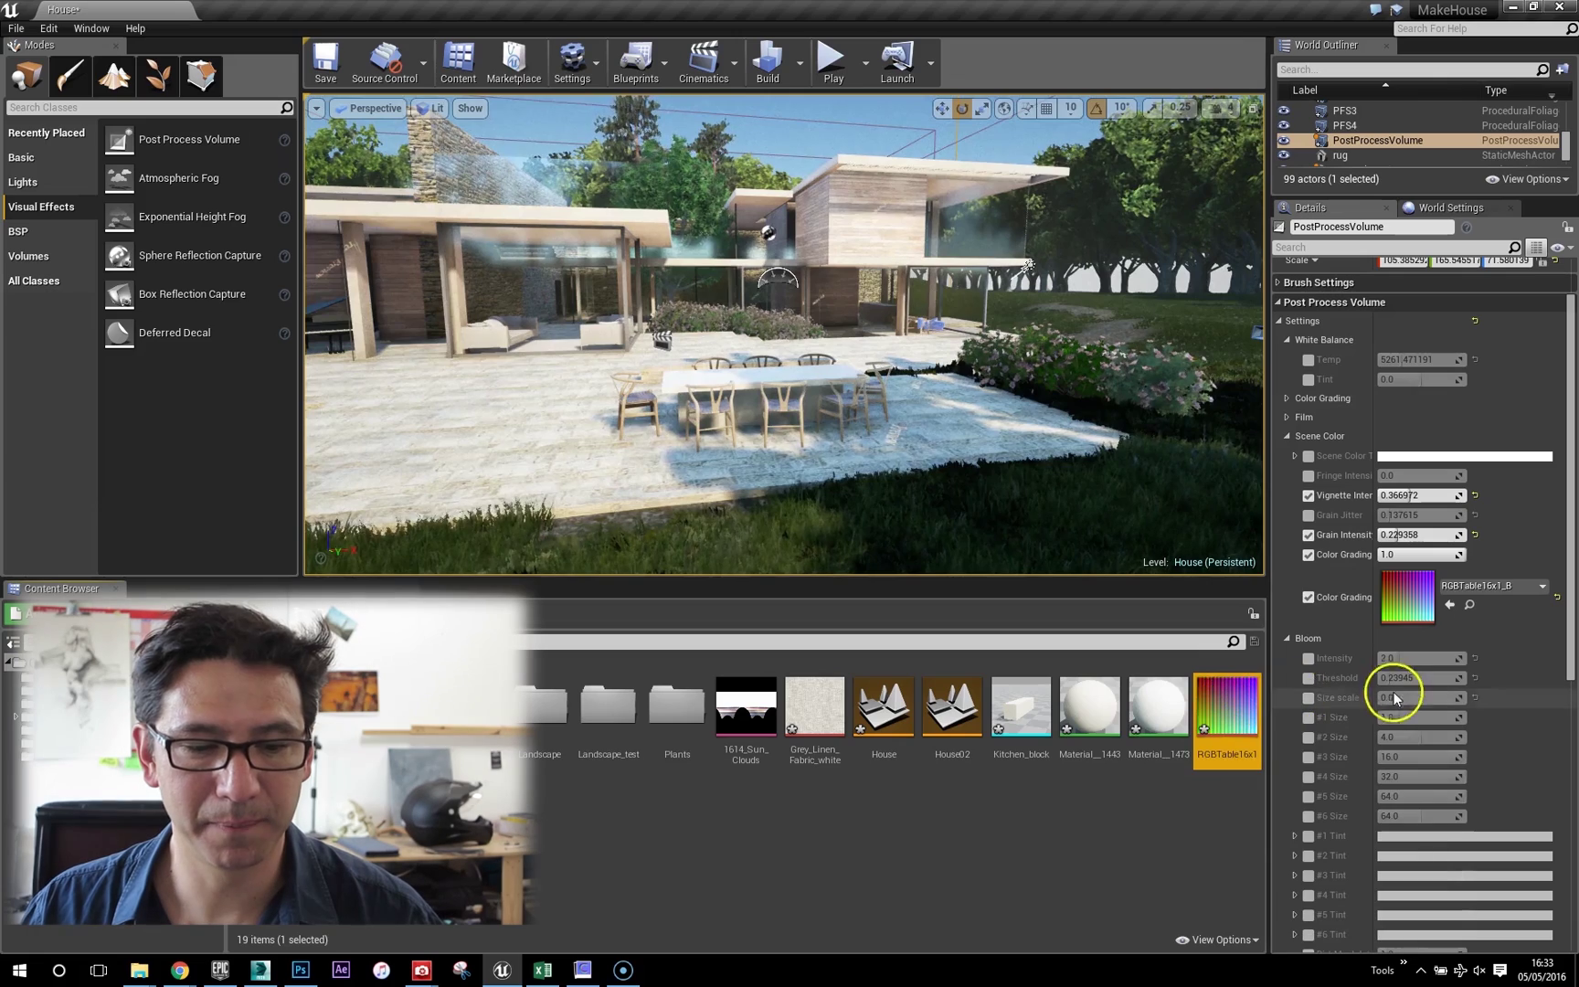
{"action": "left_click_drag", "start_coordinate": [962, 312], "coordinate": [1074, 493]}
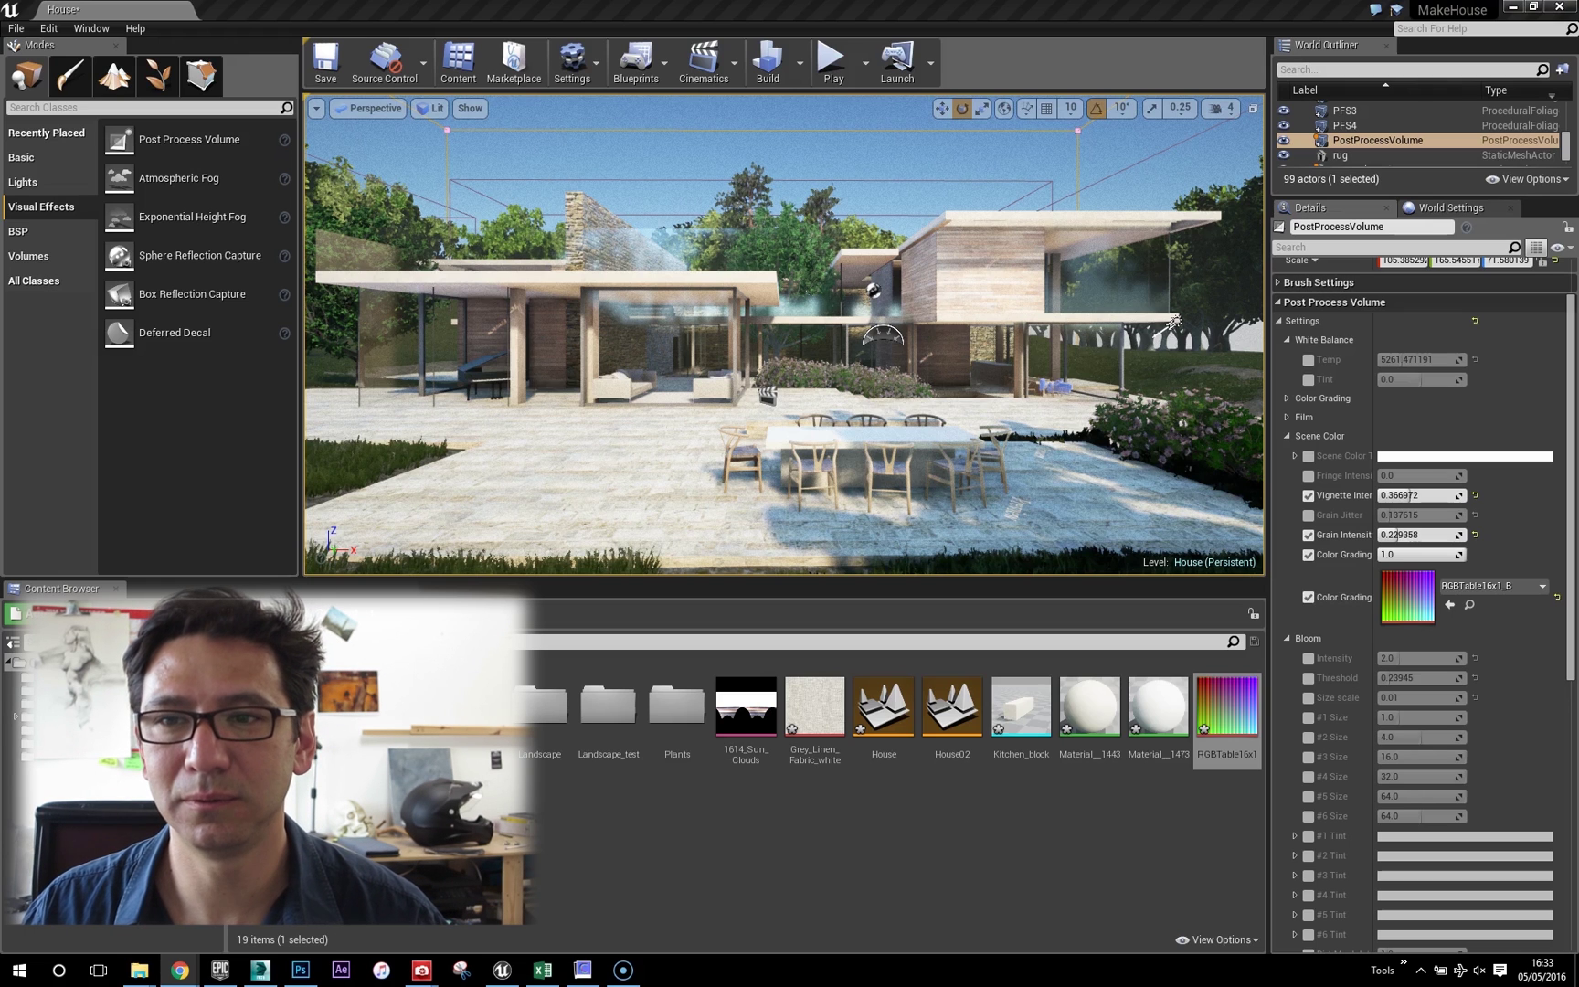
Switch to the Unreal Engine documentation in Chrome and read the Color Grading page through its LUT texture creation procedure.
{"action": "left_click_drag", "start_coordinate": [1389, 43], "coordinate": [405, 15]}
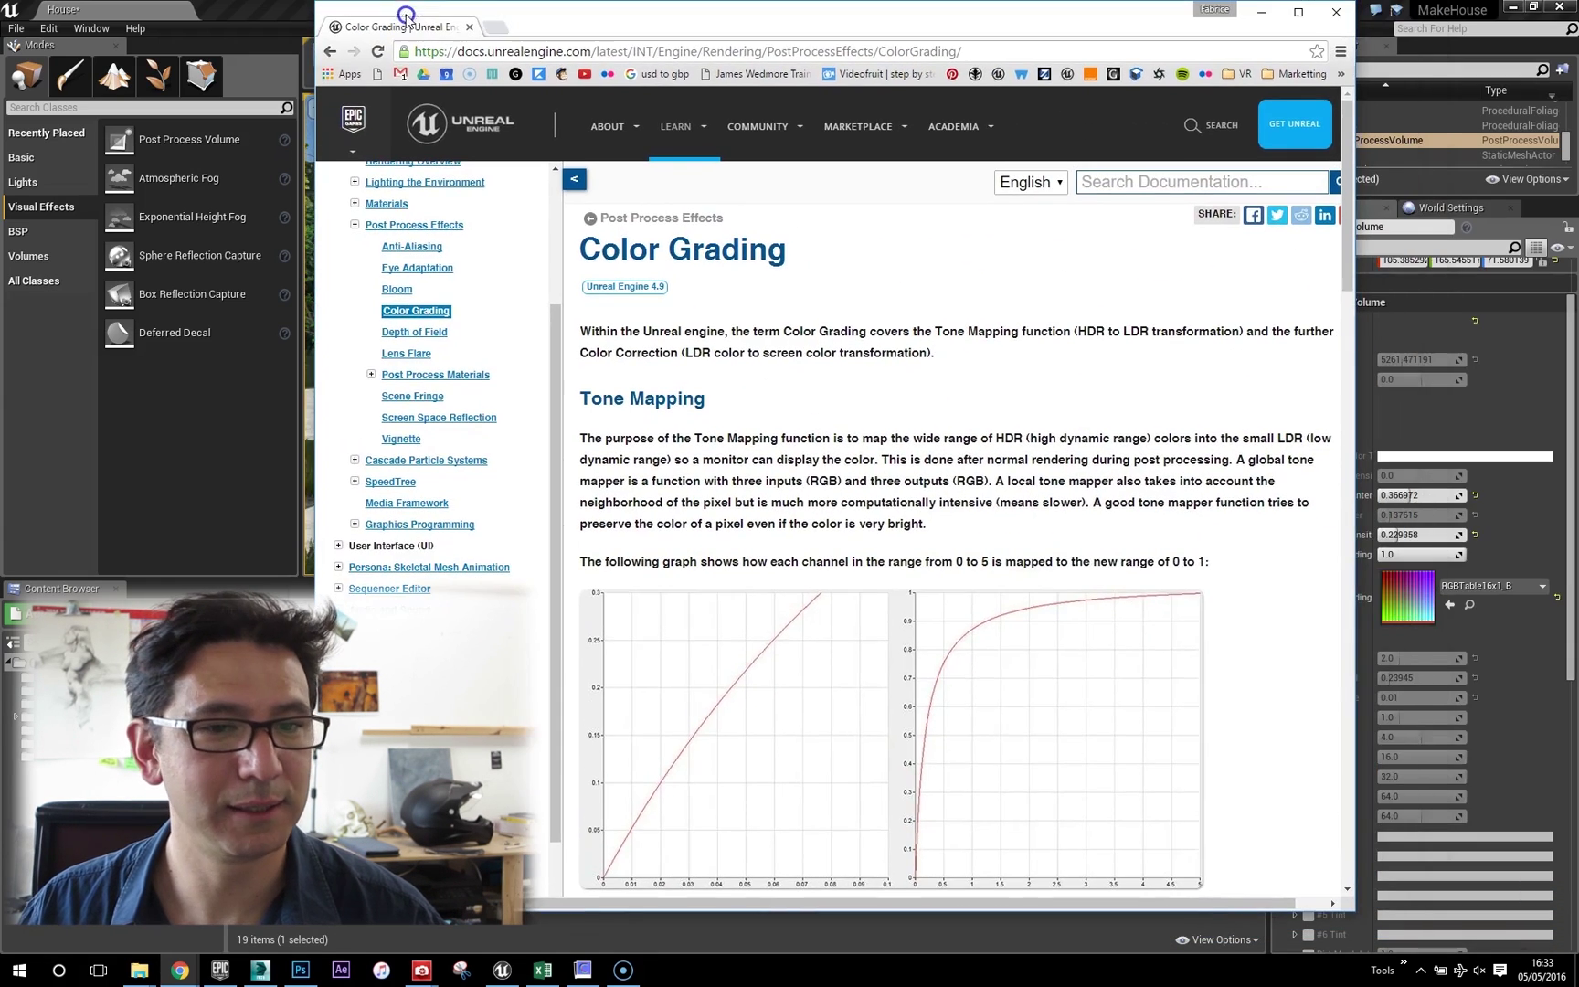
{"action": "scroll", "coordinate": [704, 301], "scroll_direction": "down", "scroll_amount": 10}
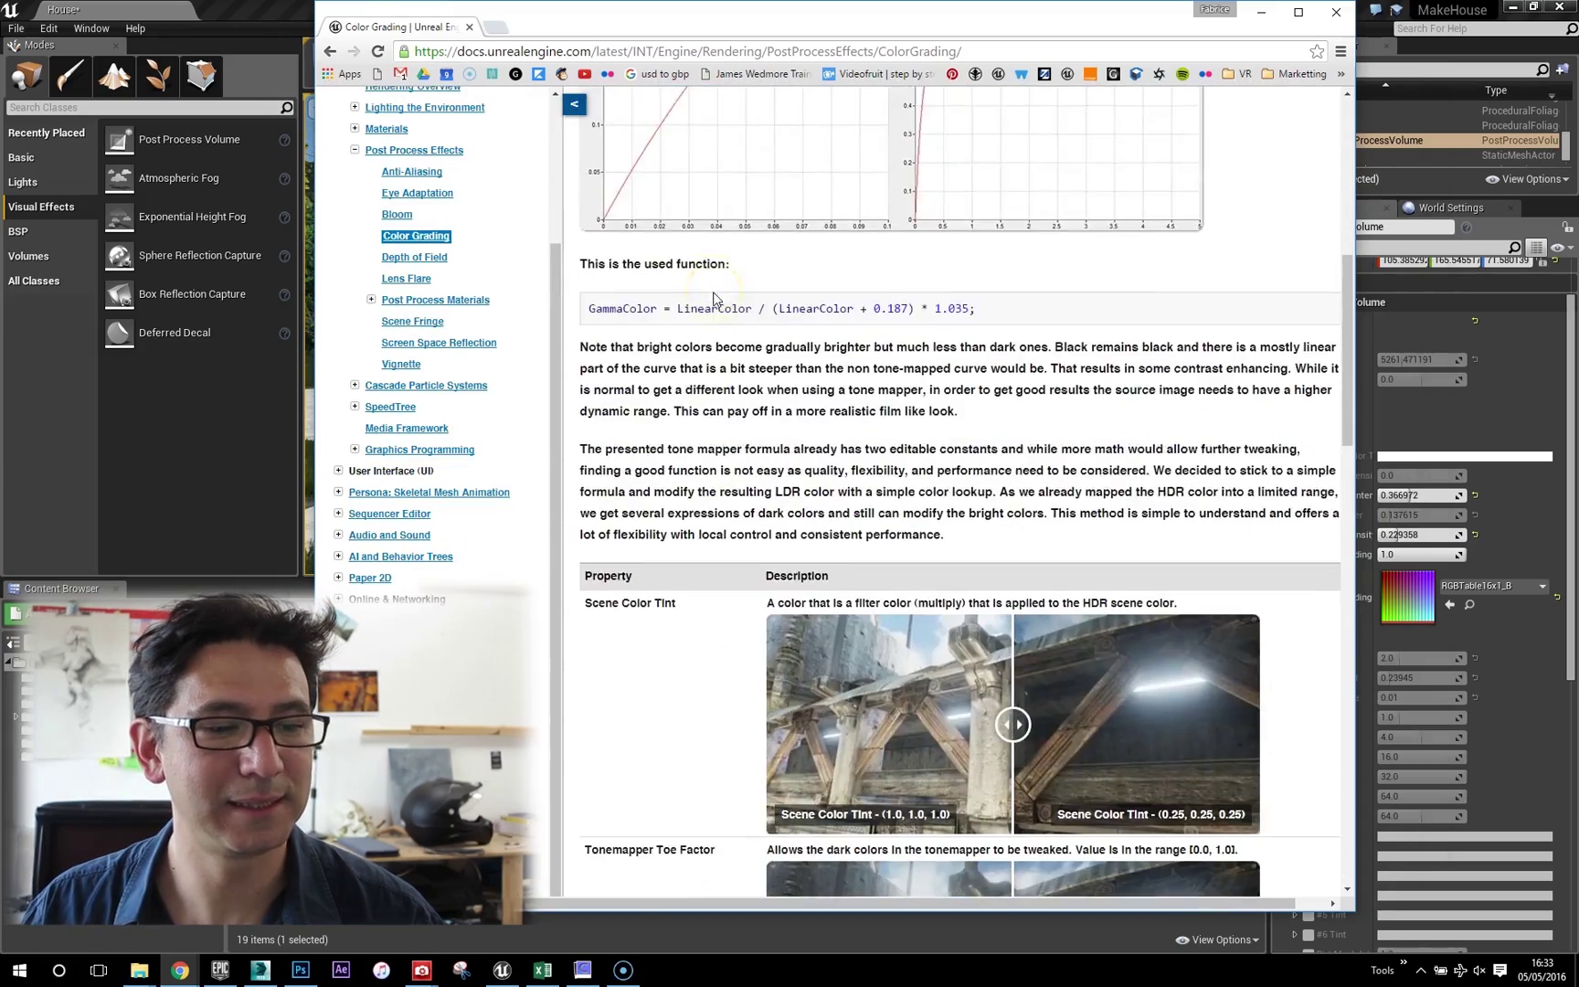
{"action": "scroll", "coordinate": [717, 302], "scroll_direction": "down", "scroll_amount": 10}
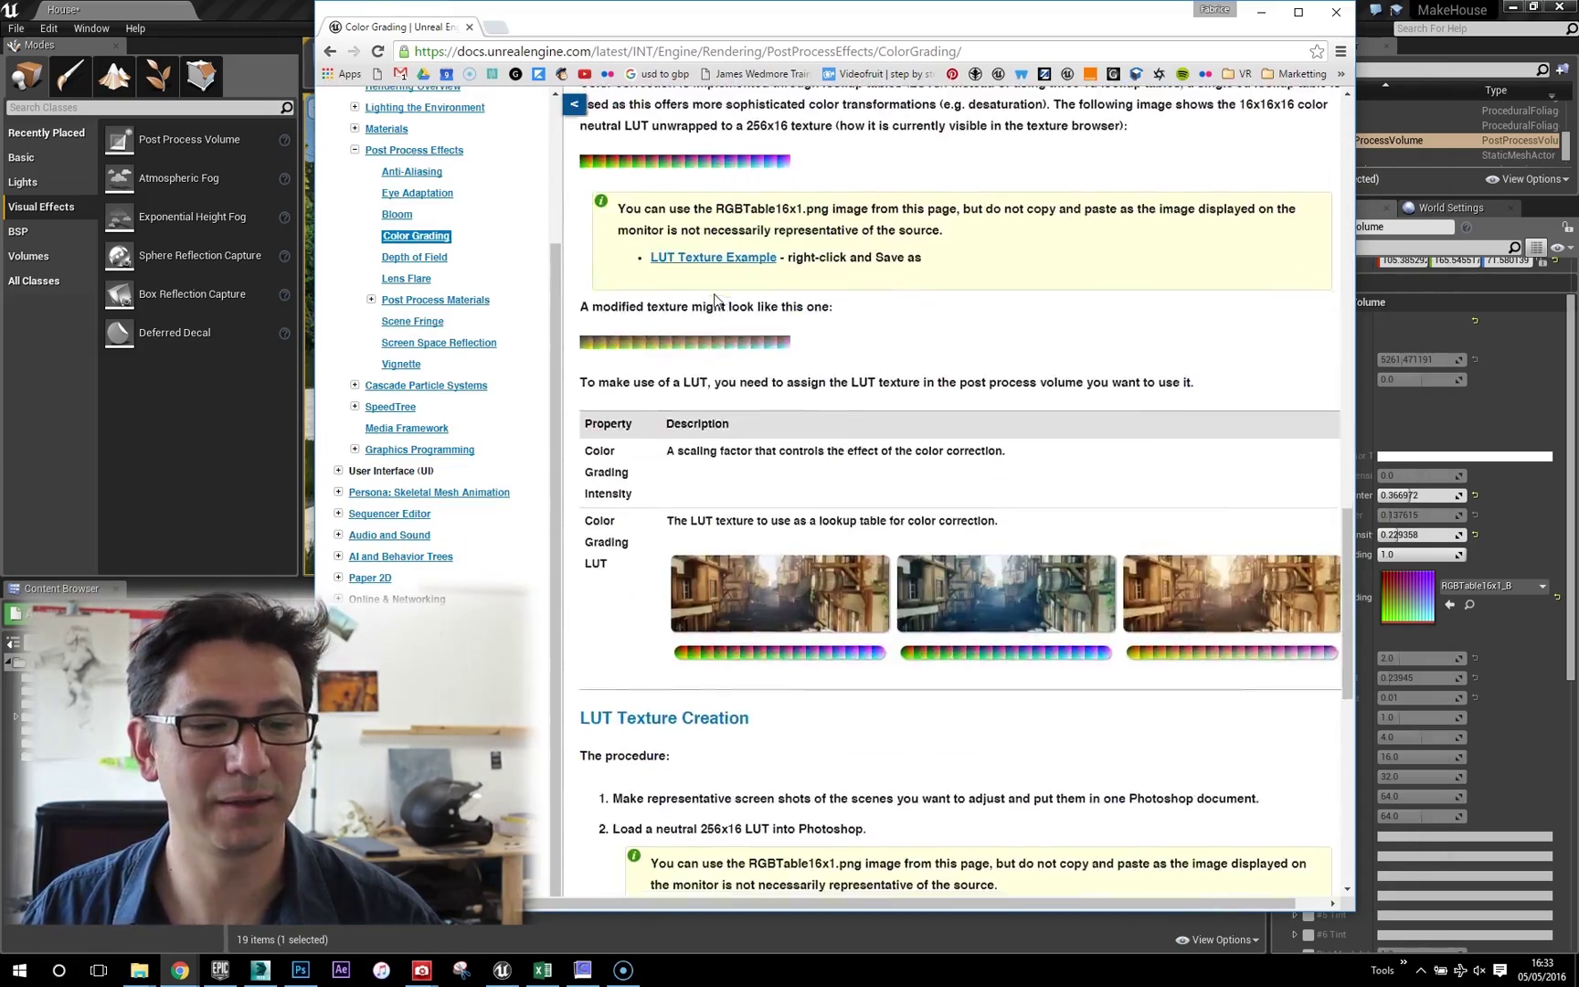
{"action": "scroll", "coordinate": [716, 305], "scroll_direction": "down", "scroll_amount": 4}
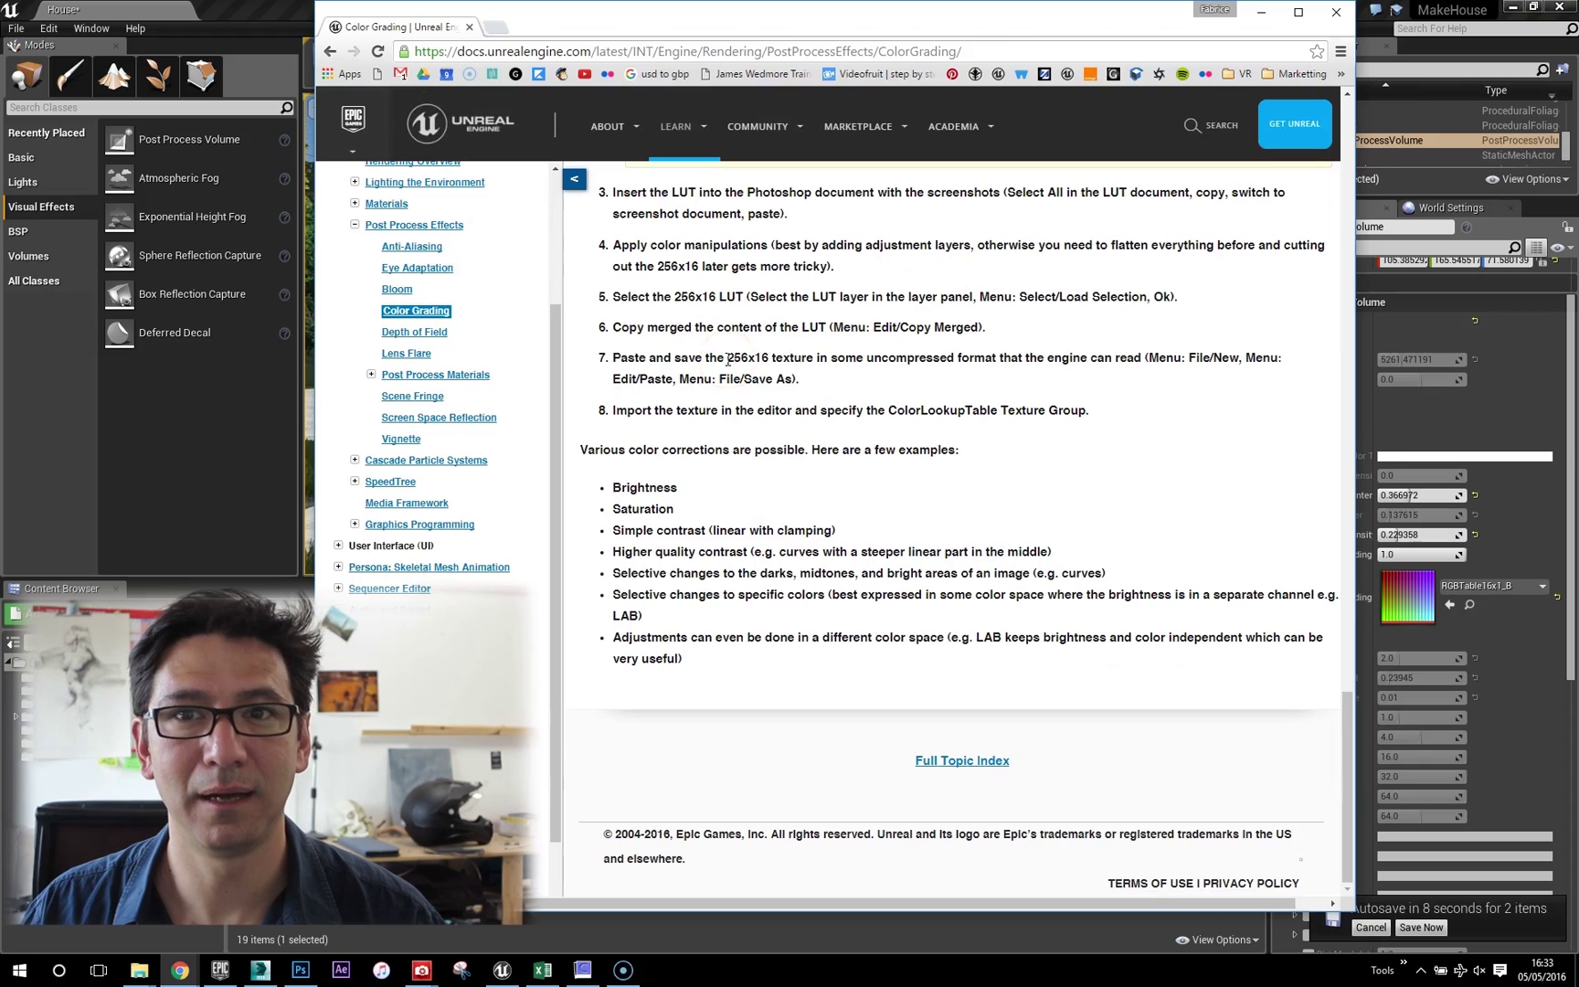
{"action": "left_click_drag", "start_coordinate": [1343, 791], "coordinate": [1352, 443]}
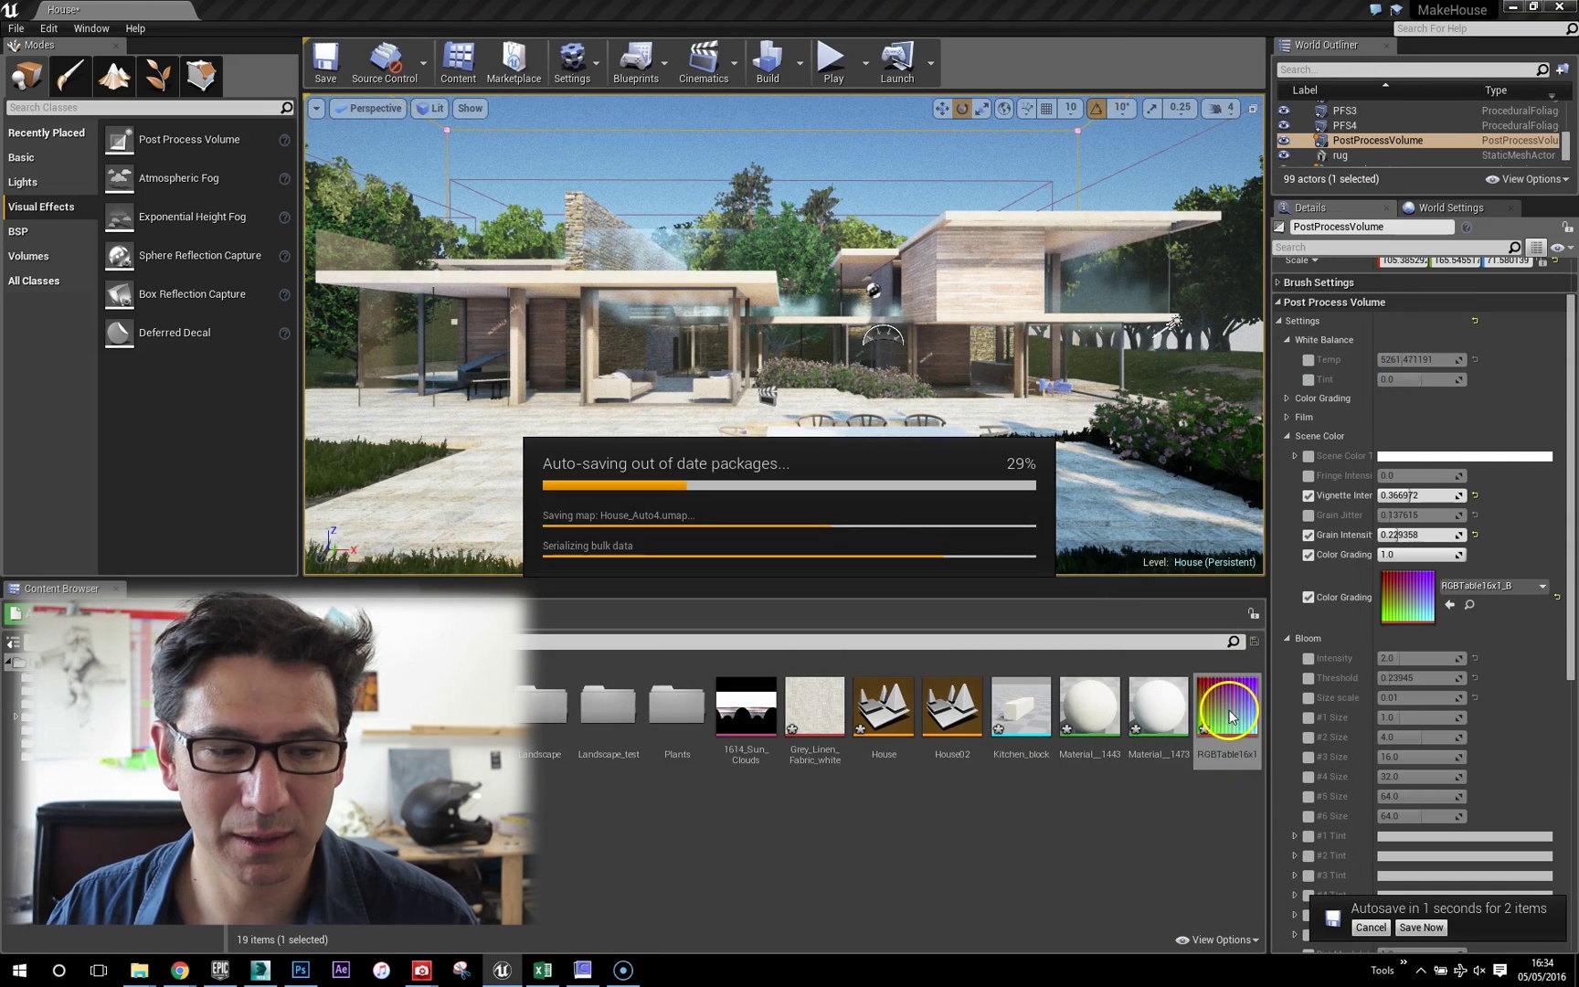
Open the RGBTable16x1 texture in Unreal Editor, try the World texture group, and set the group back to ColorLookupTable.
{"action": "double_click", "coordinate": [1230, 713]}
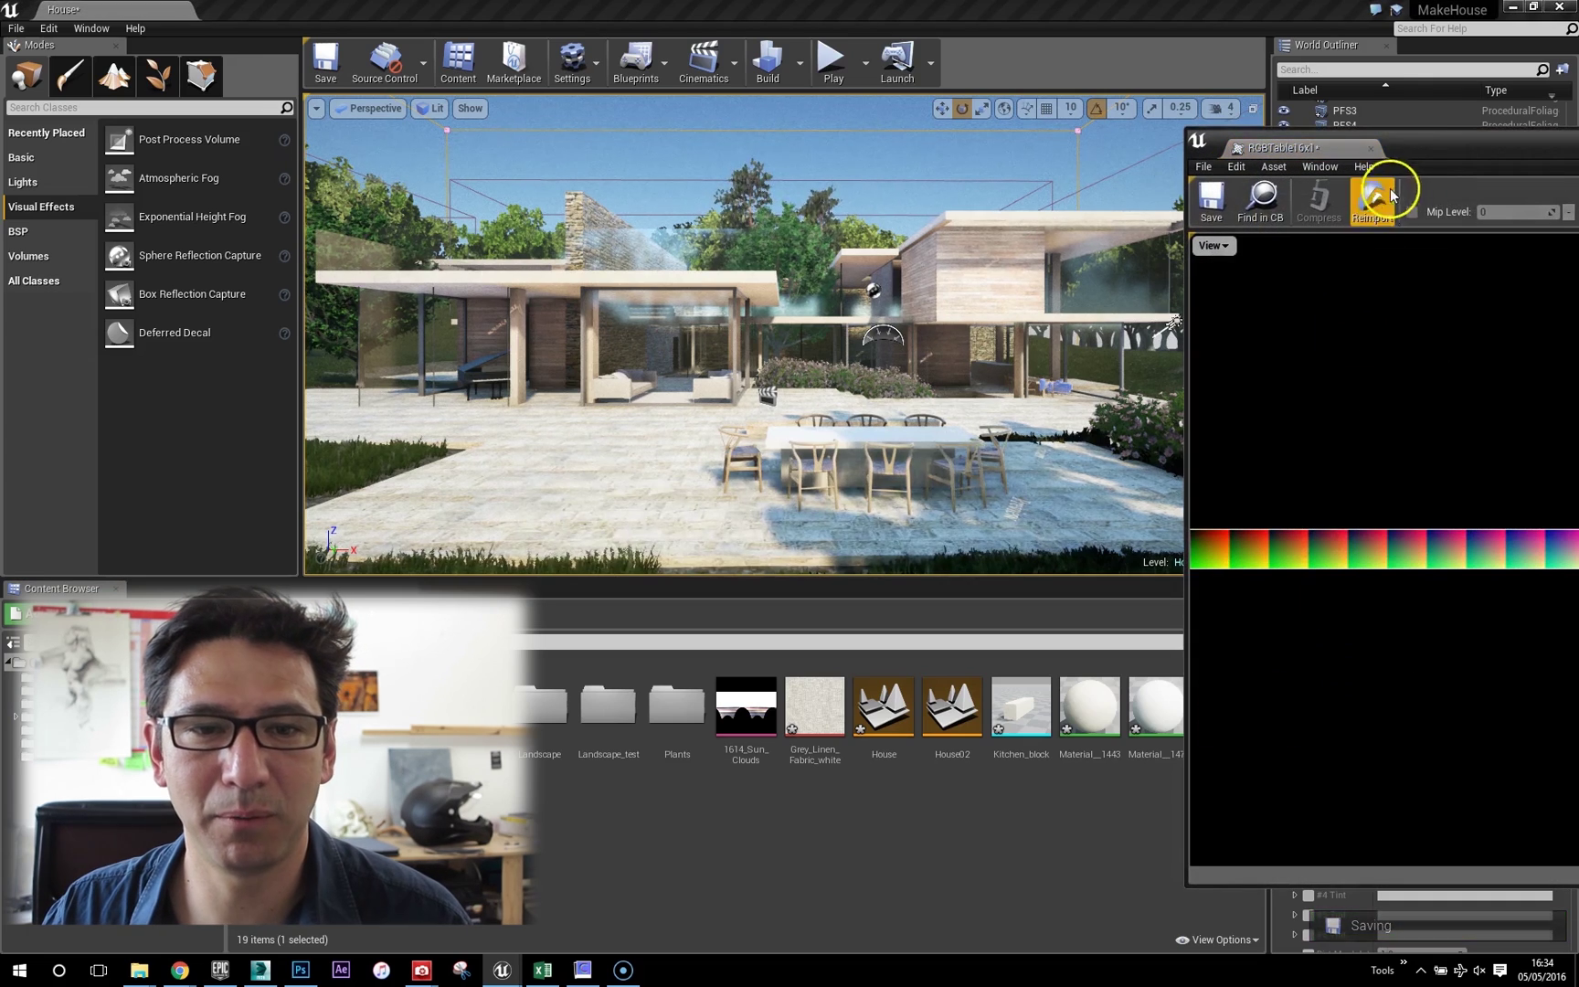
{"action": "left_click_drag", "start_coordinate": [1451, 149], "coordinate": [492, 176]}
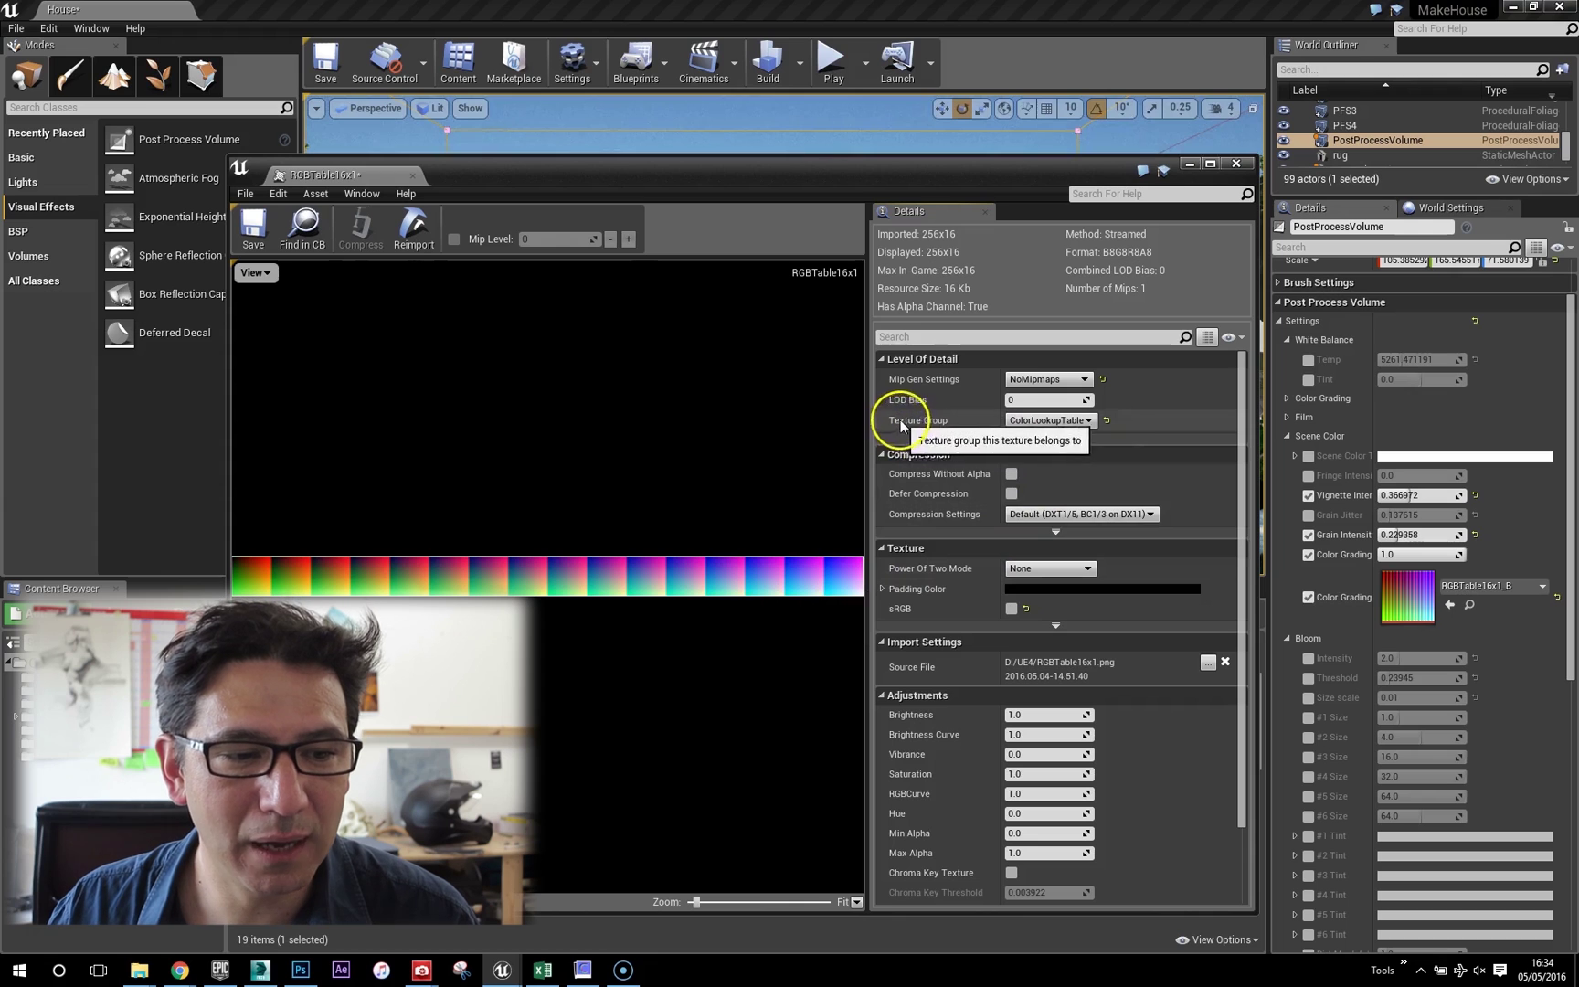
{"action": "left_click", "coordinate": [1035, 423]}
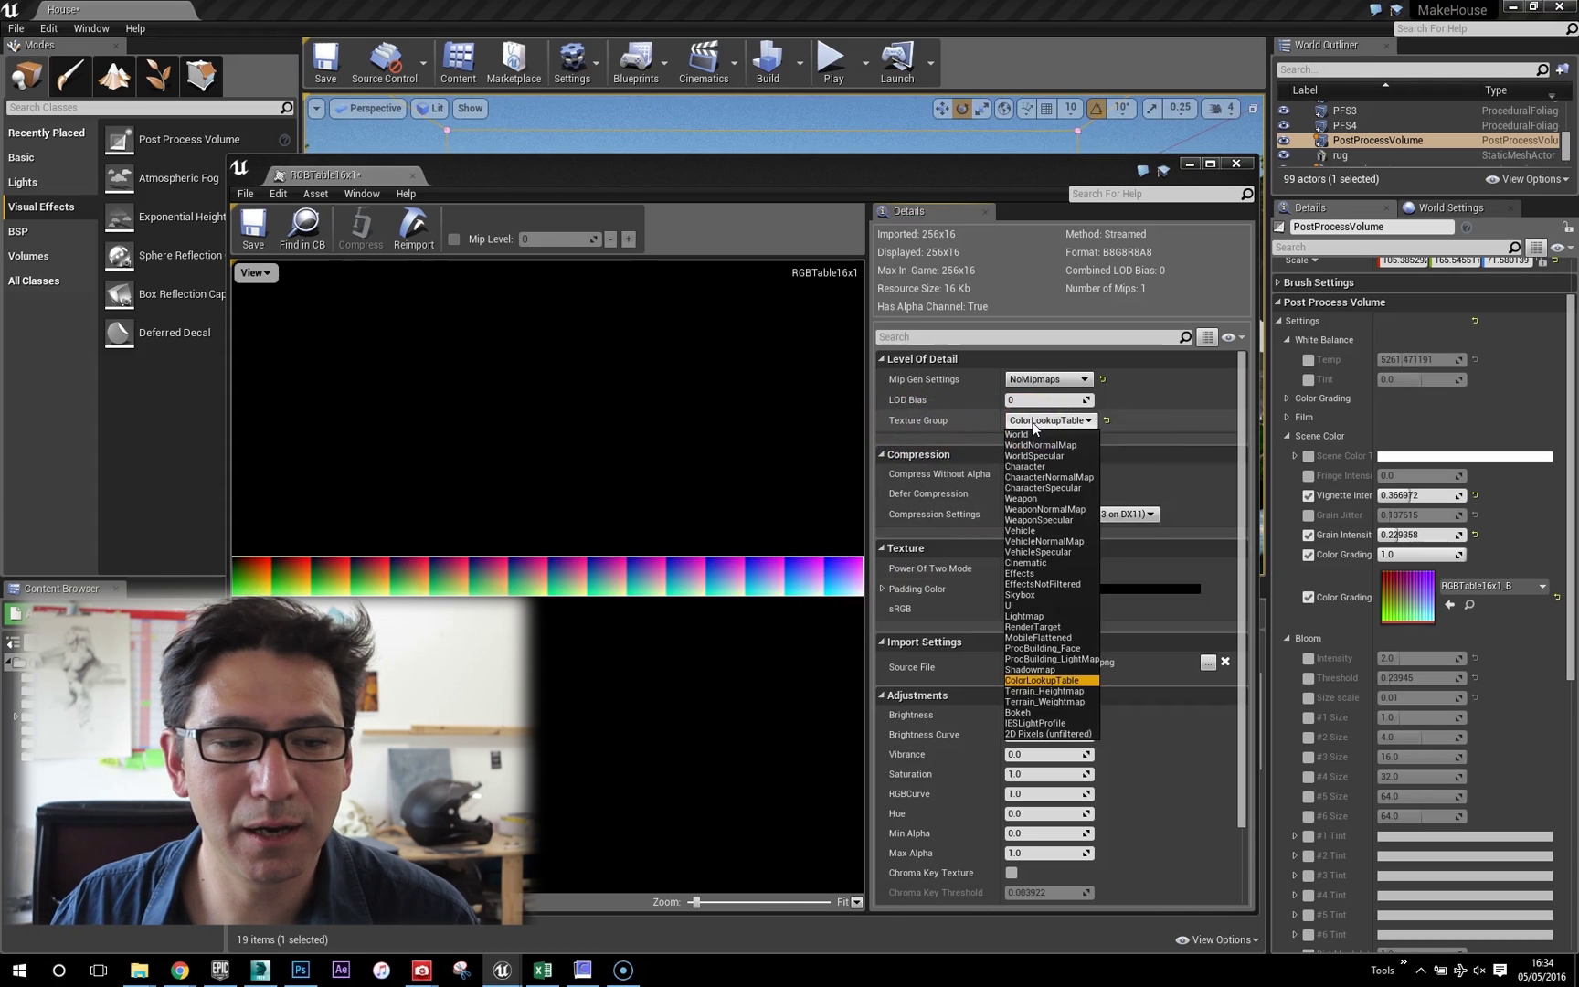
{"action": "left_click", "coordinate": [1034, 434]}
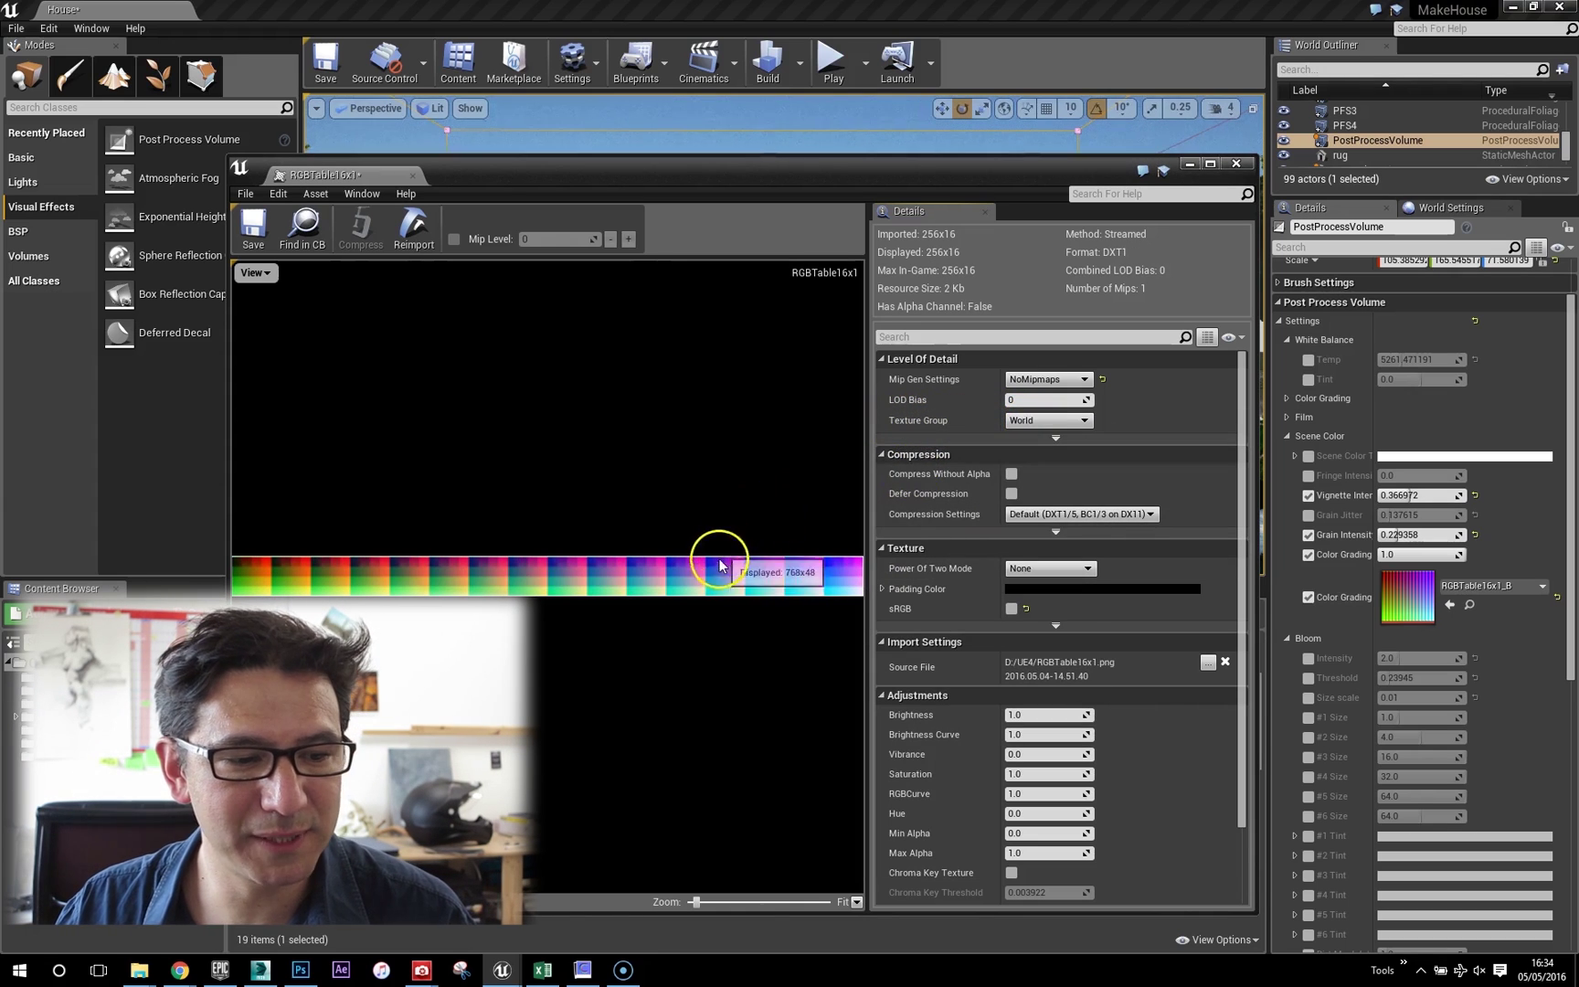
{"action": "left_click", "coordinate": [1035, 422]}
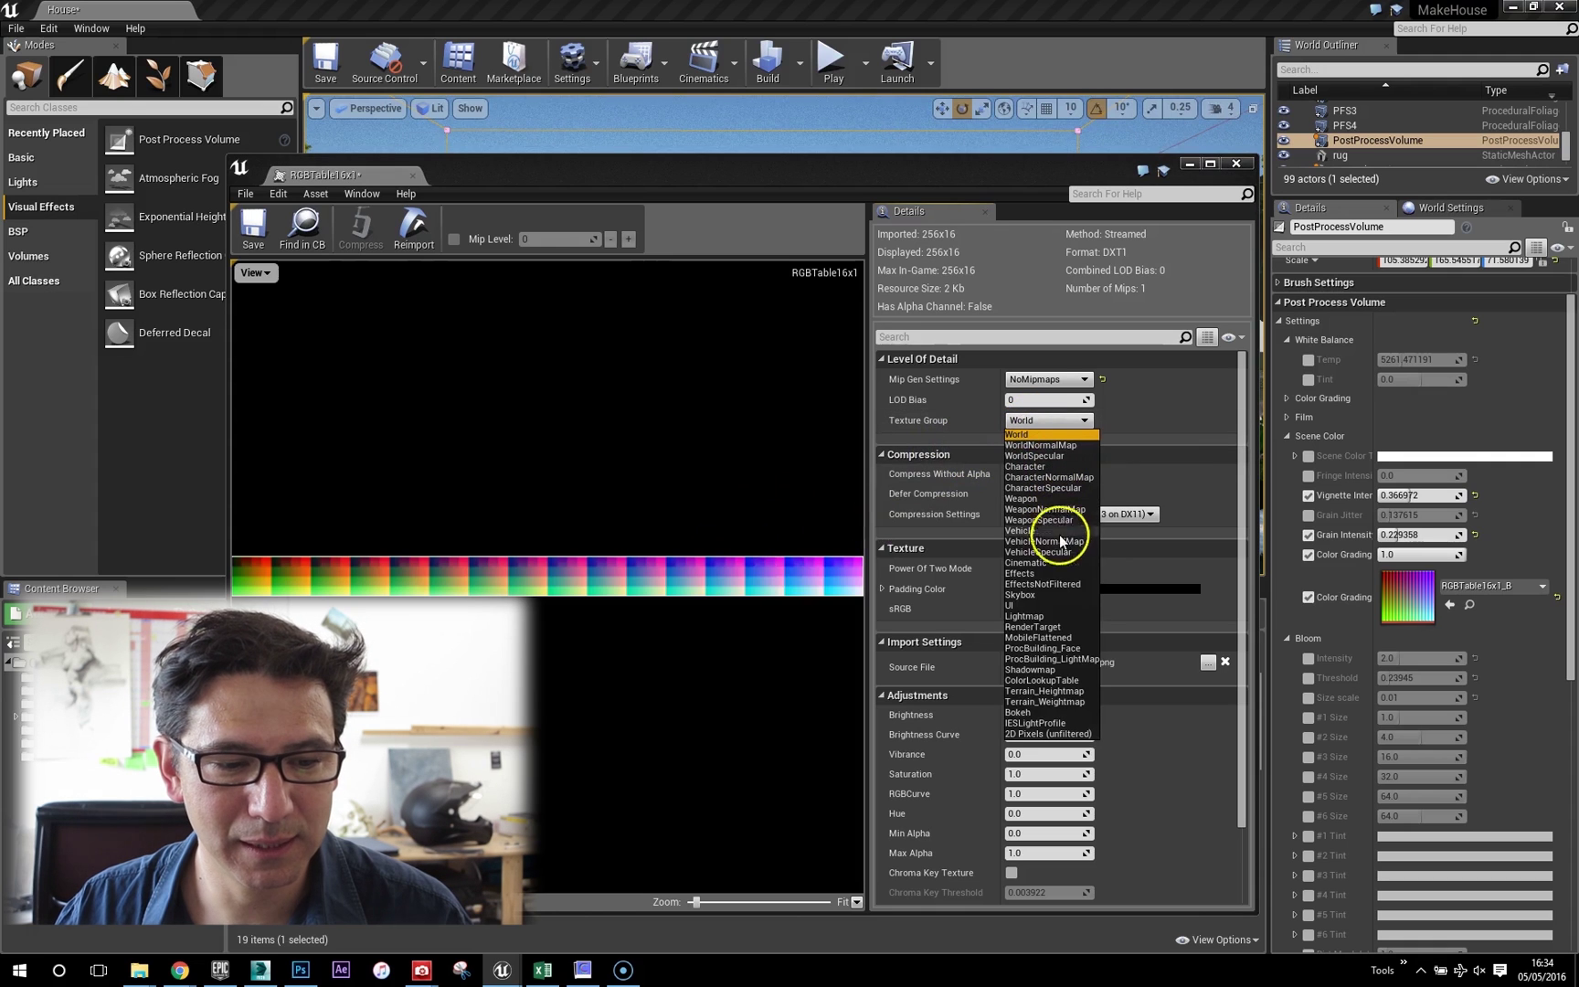
{"action": "left_click", "coordinate": [1040, 680]}
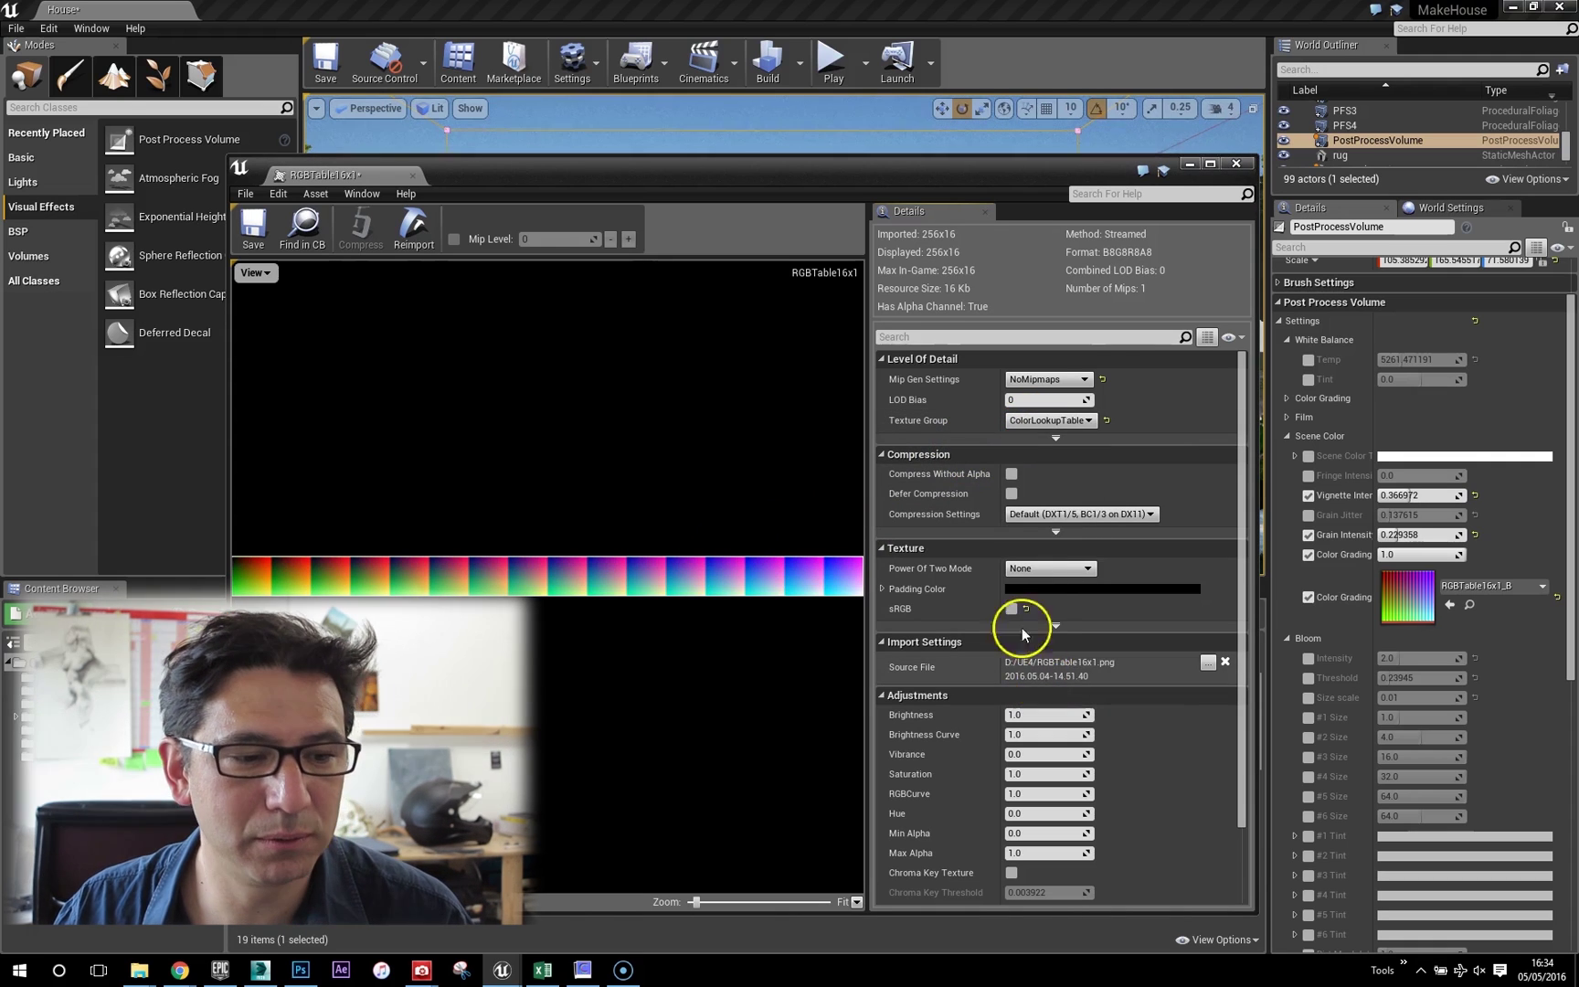
Close the texture editor and compare the house with the PostProcessVolume's color grading intensity and RGBTable16x1_B LUT overrides off and on, leaving both enabled.
{"action": "left_click", "coordinate": [1236, 164]}
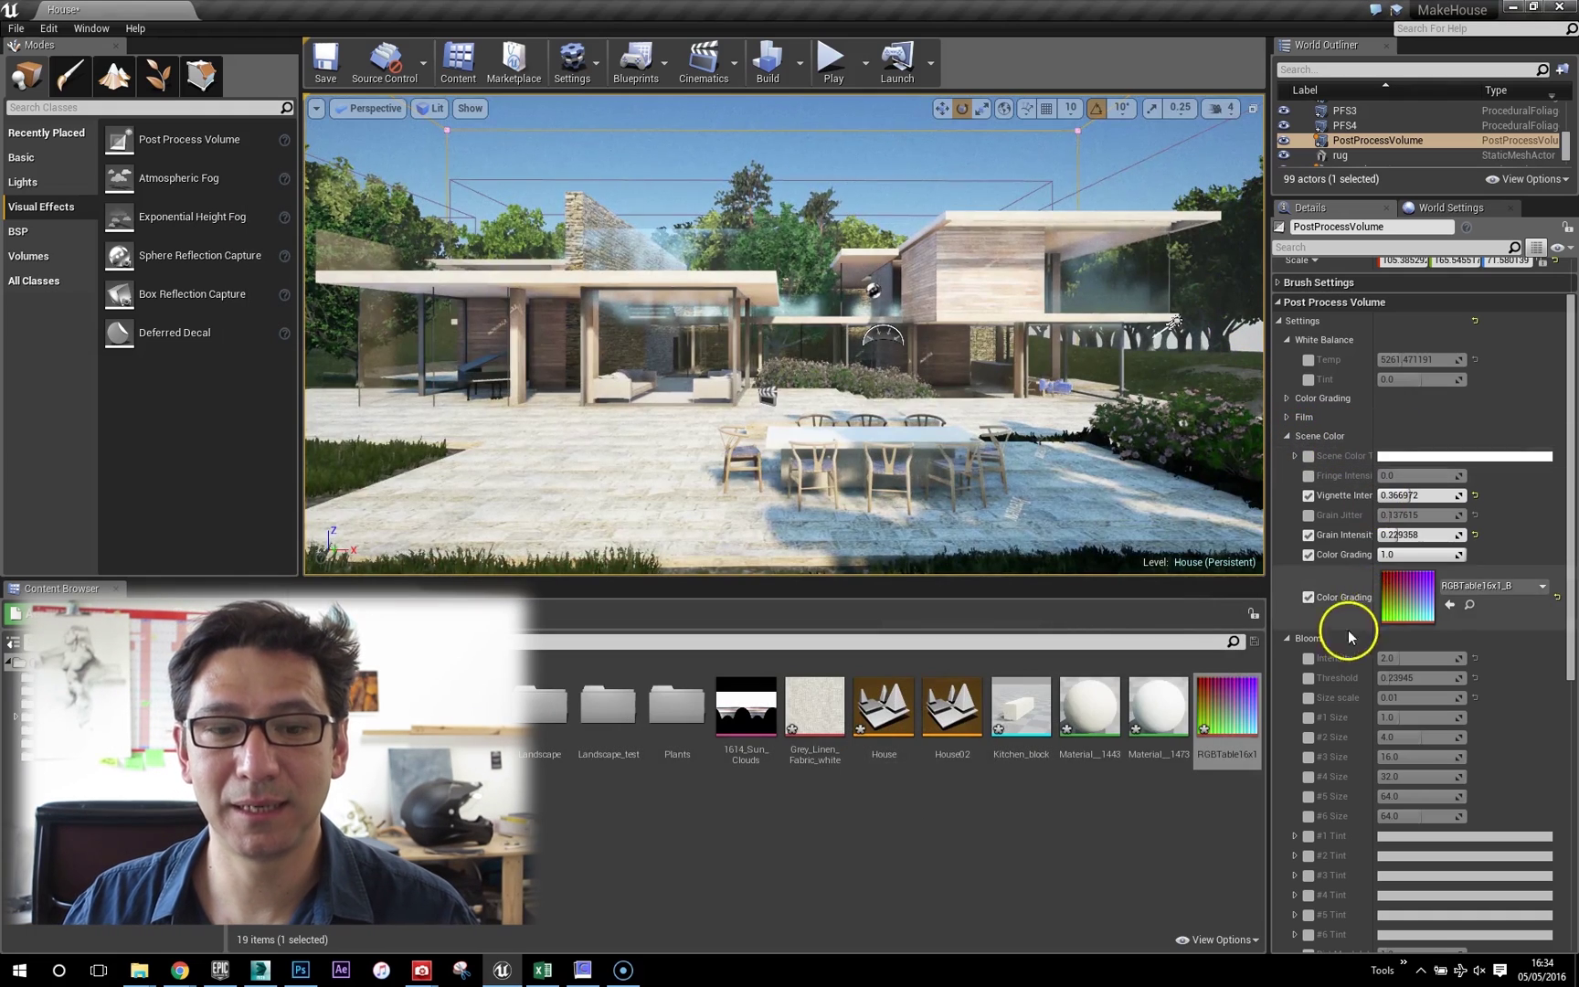
{"action": "left_click", "coordinate": [1308, 554]}
{"action": "left_click", "coordinate": [1308, 597]}
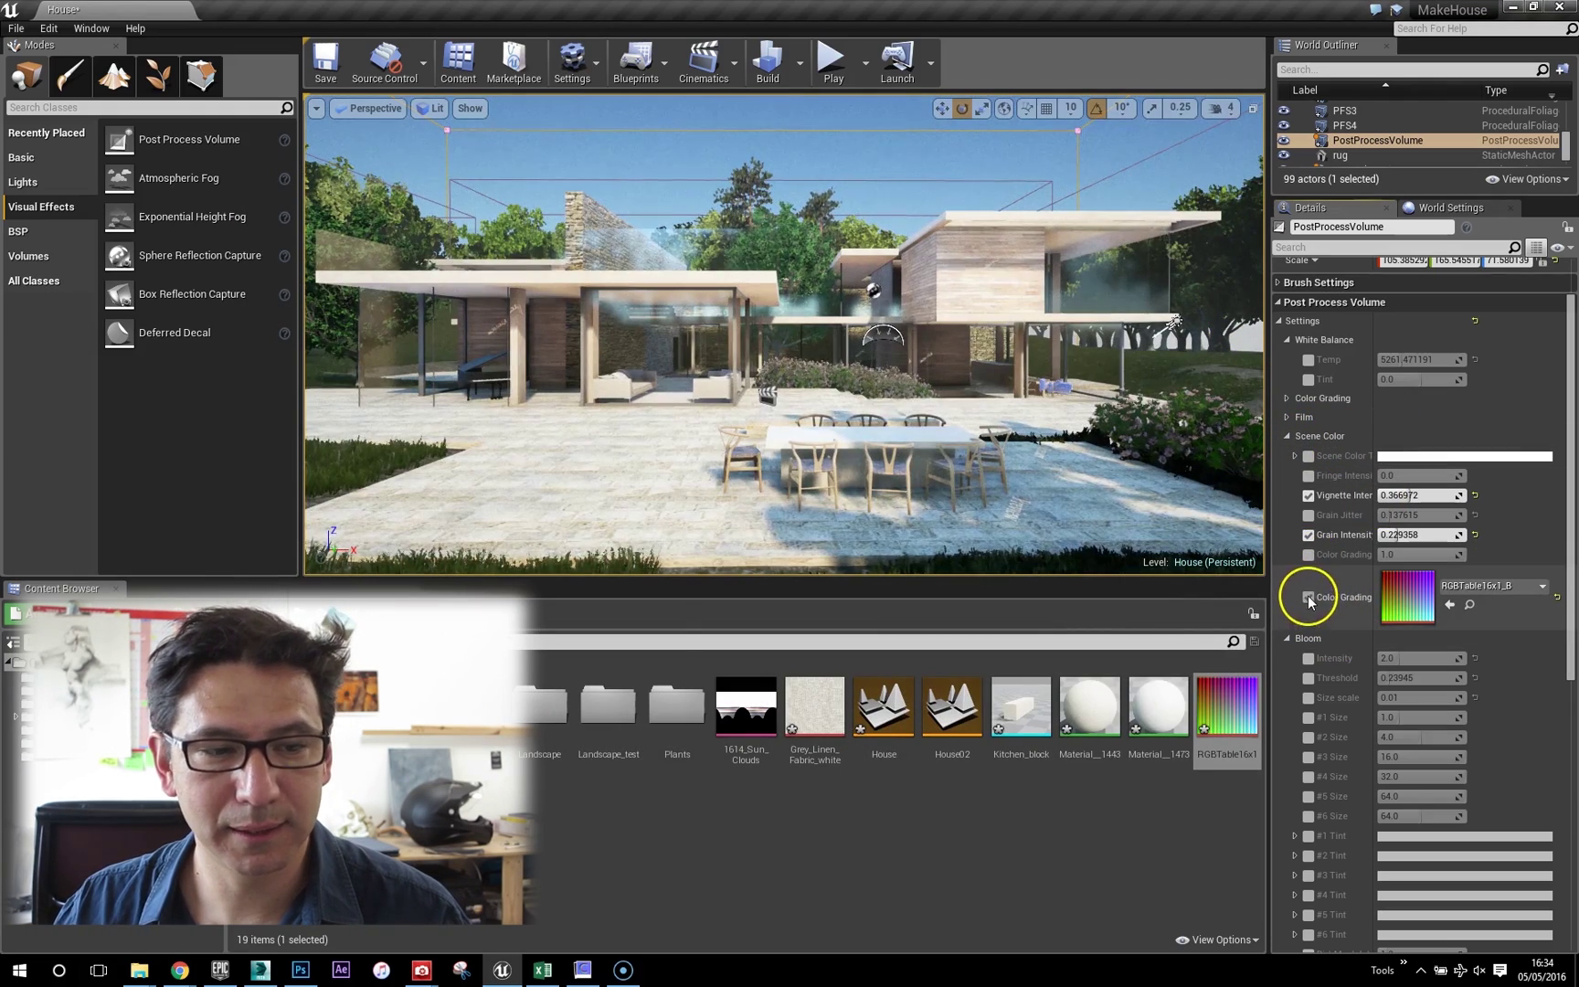
{"action": "left_click", "coordinate": [1308, 597]}
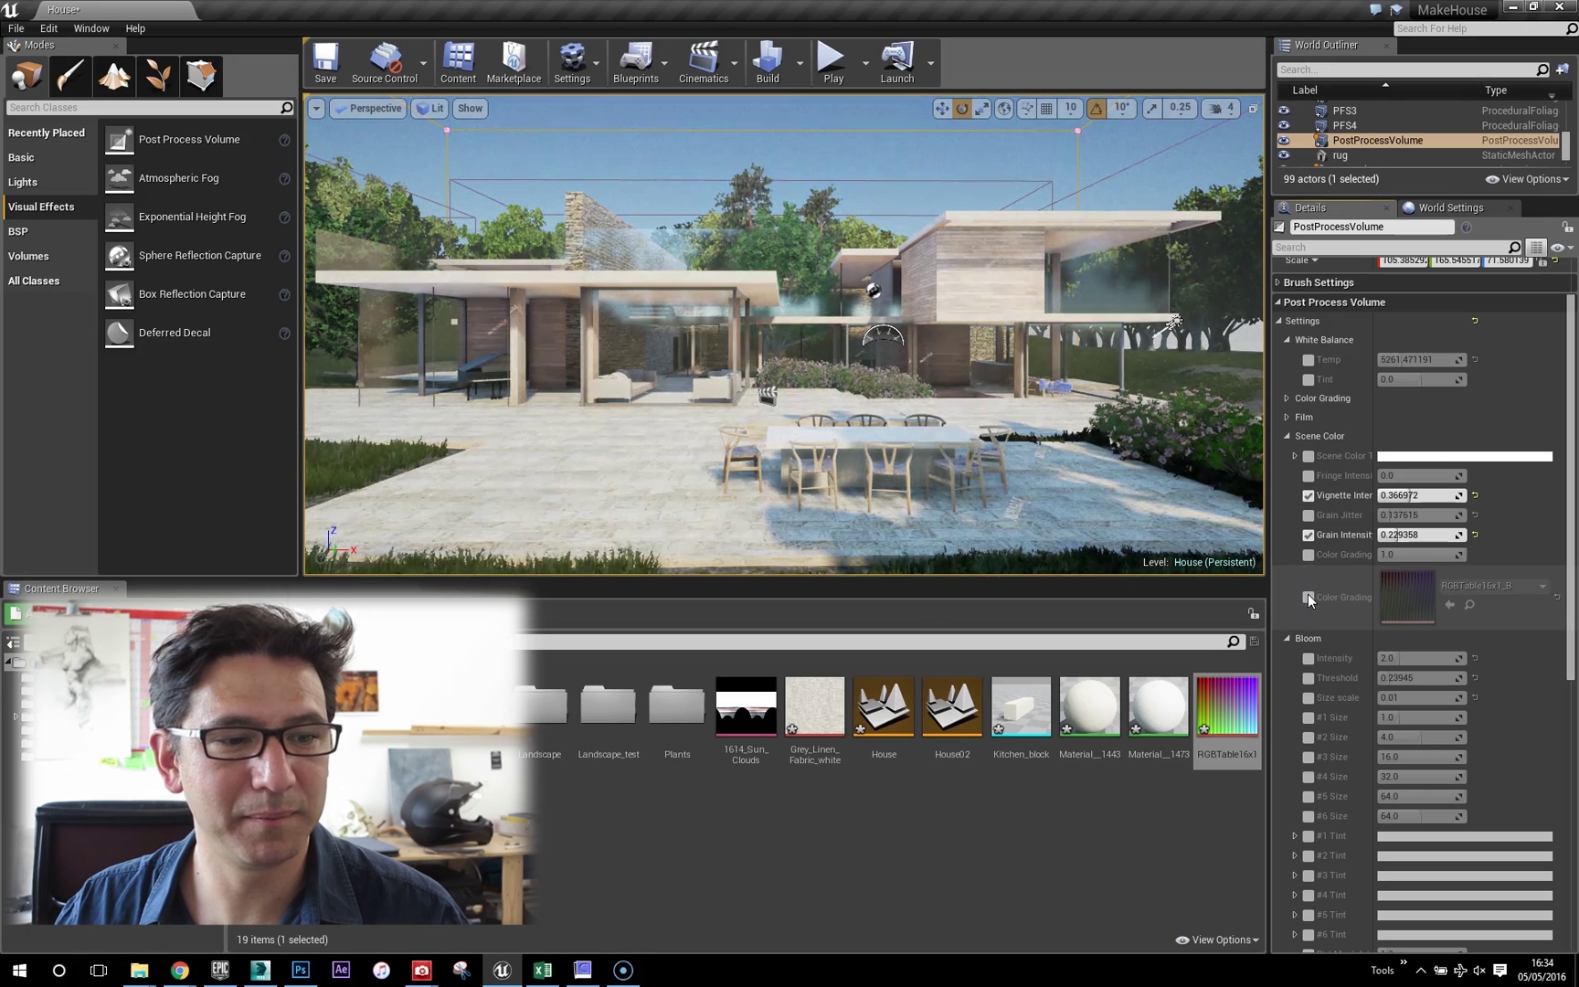
{"action": "left_click", "coordinate": [1308, 595]}
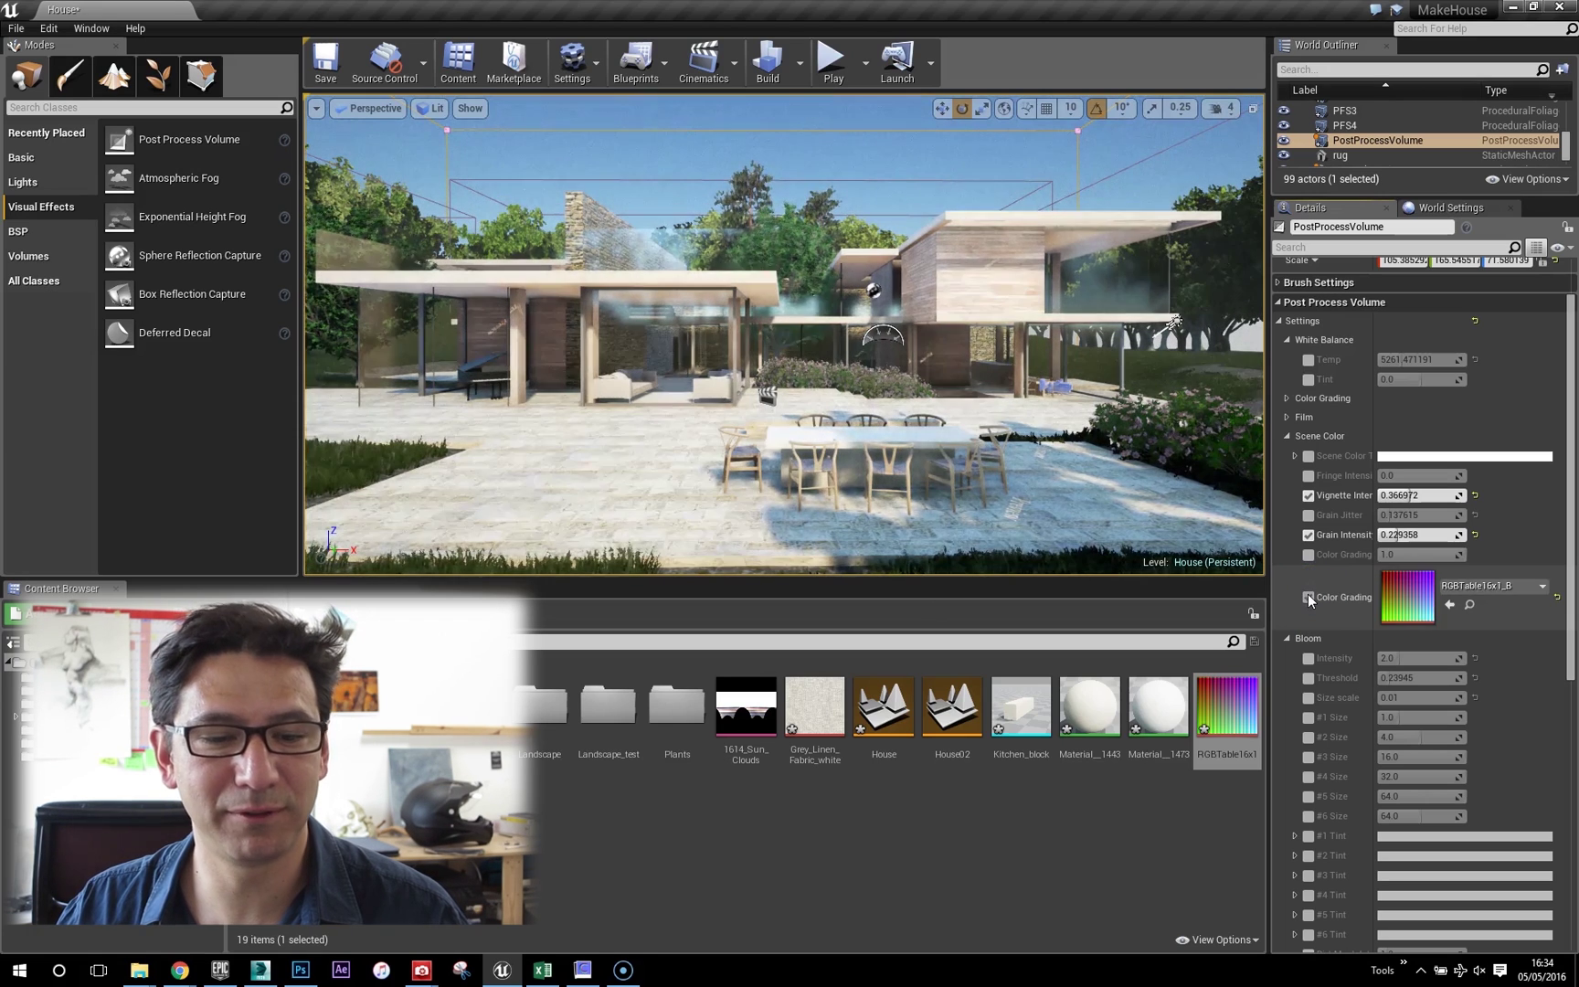
{"action": "left_click", "coordinate": [1308, 595]}
{"action": "left_click", "coordinate": [1307, 596]}
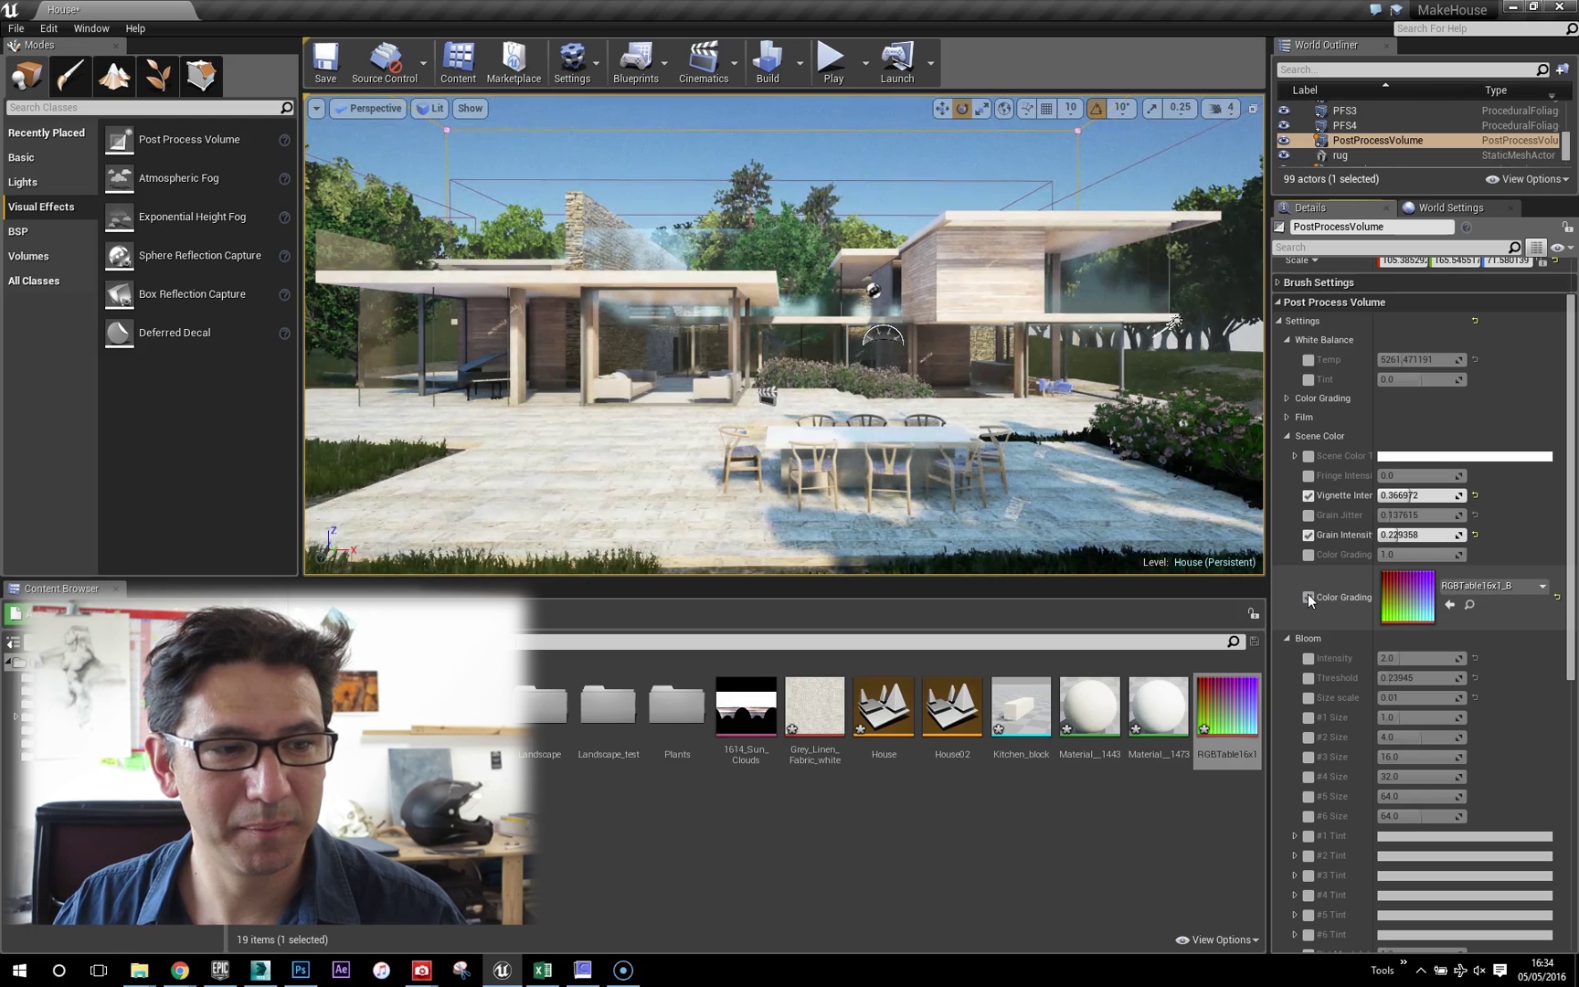
{"action": "left_click", "coordinate": [1308, 554]}
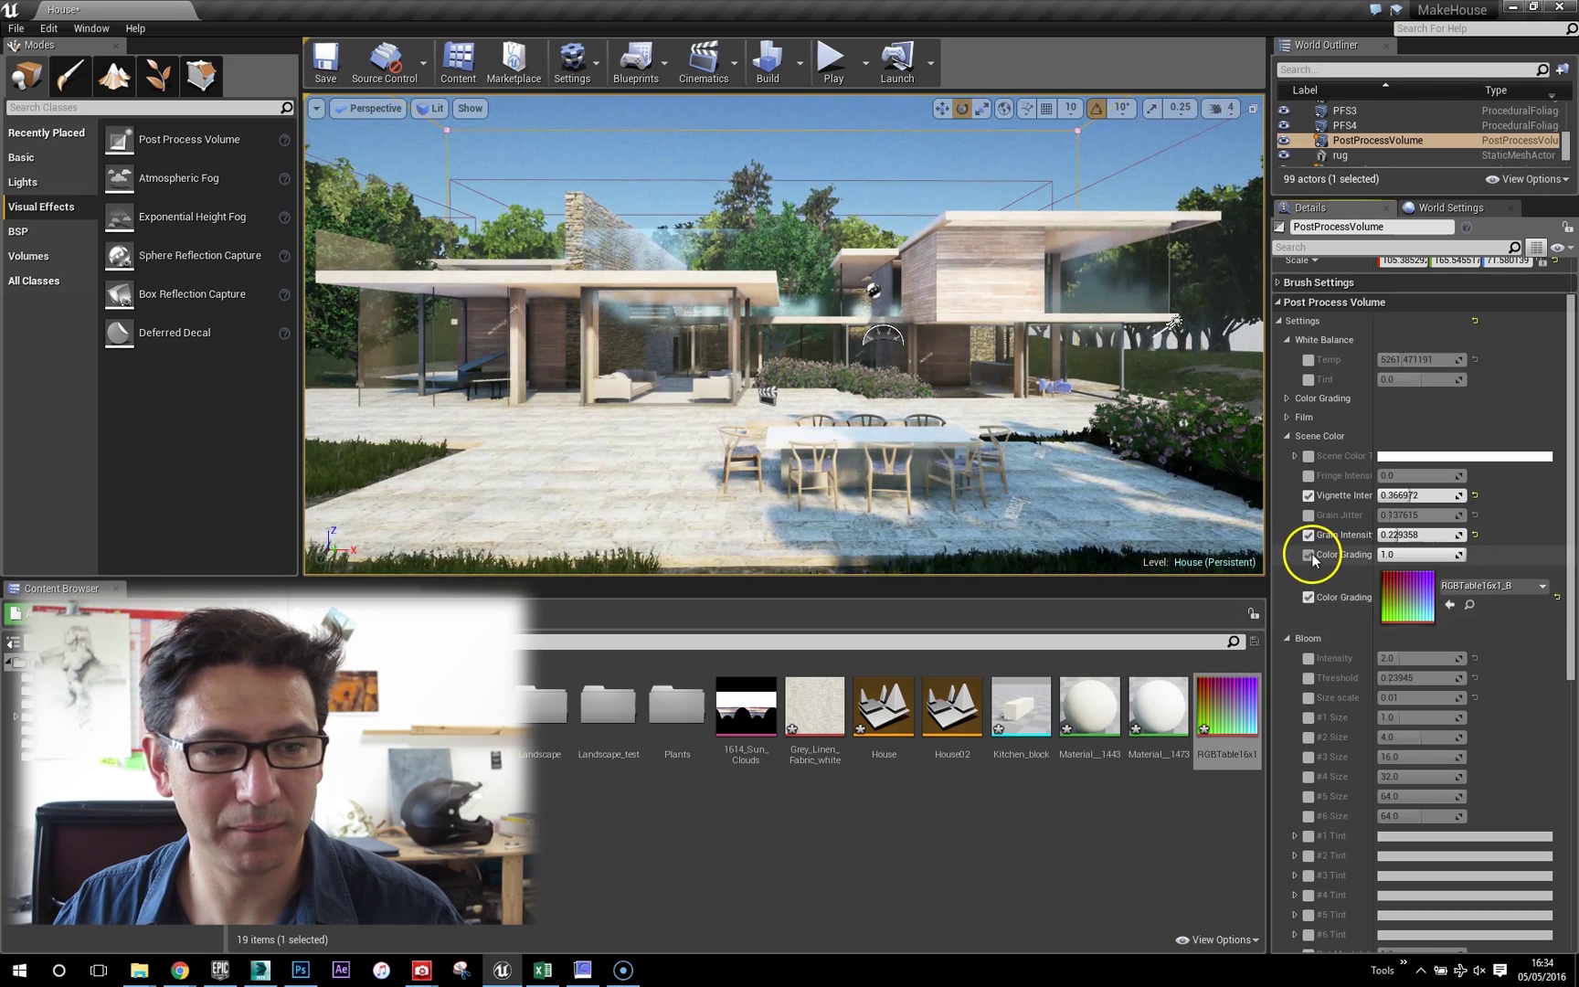
{"action": "left_click", "coordinate": [1308, 597]}
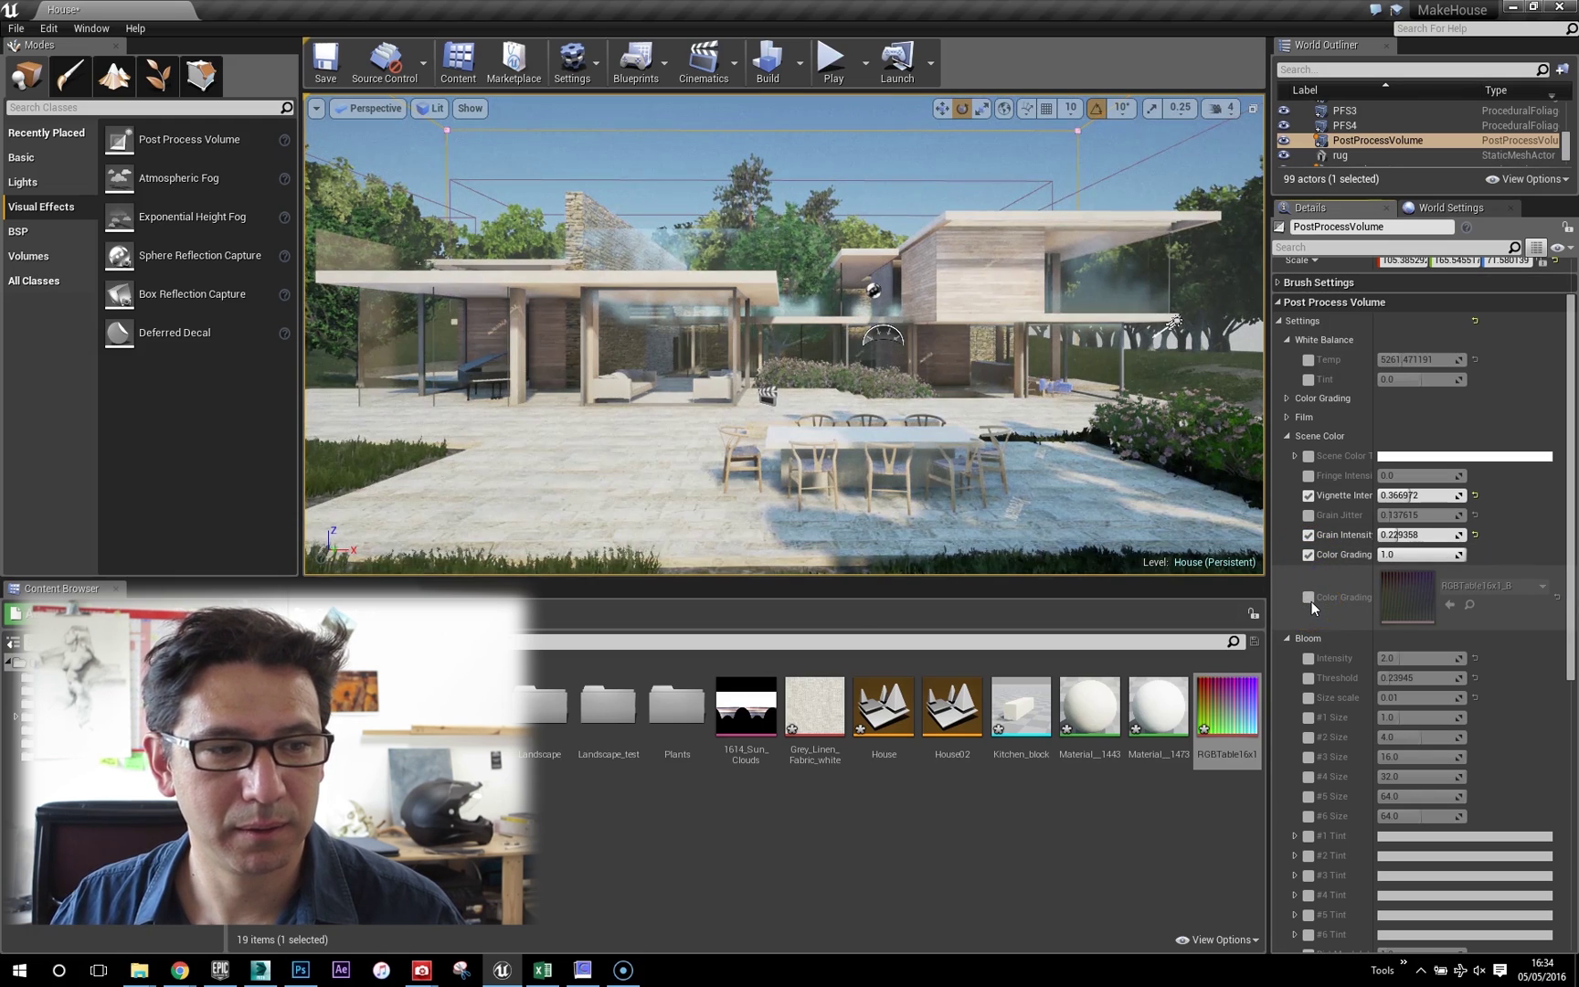
{"action": "left_click", "coordinate": [1310, 600]}
{"action": "left_click", "coordinate": [1310, 599]}
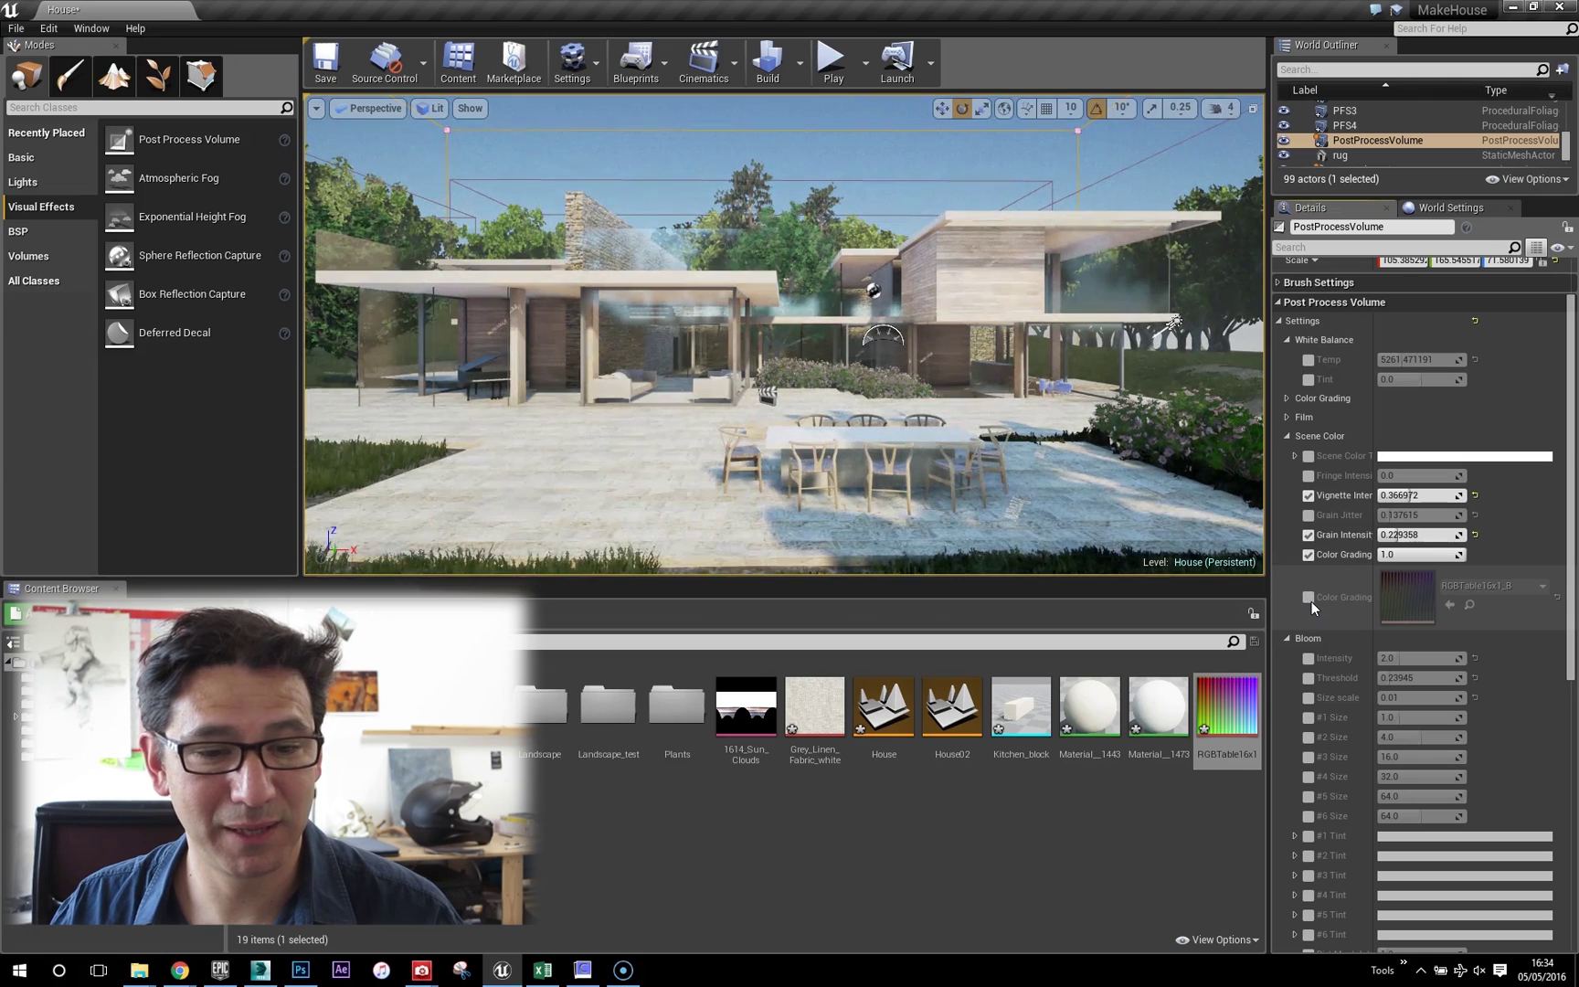
{"action": "left_click", "coordinate": [1311, 601]}
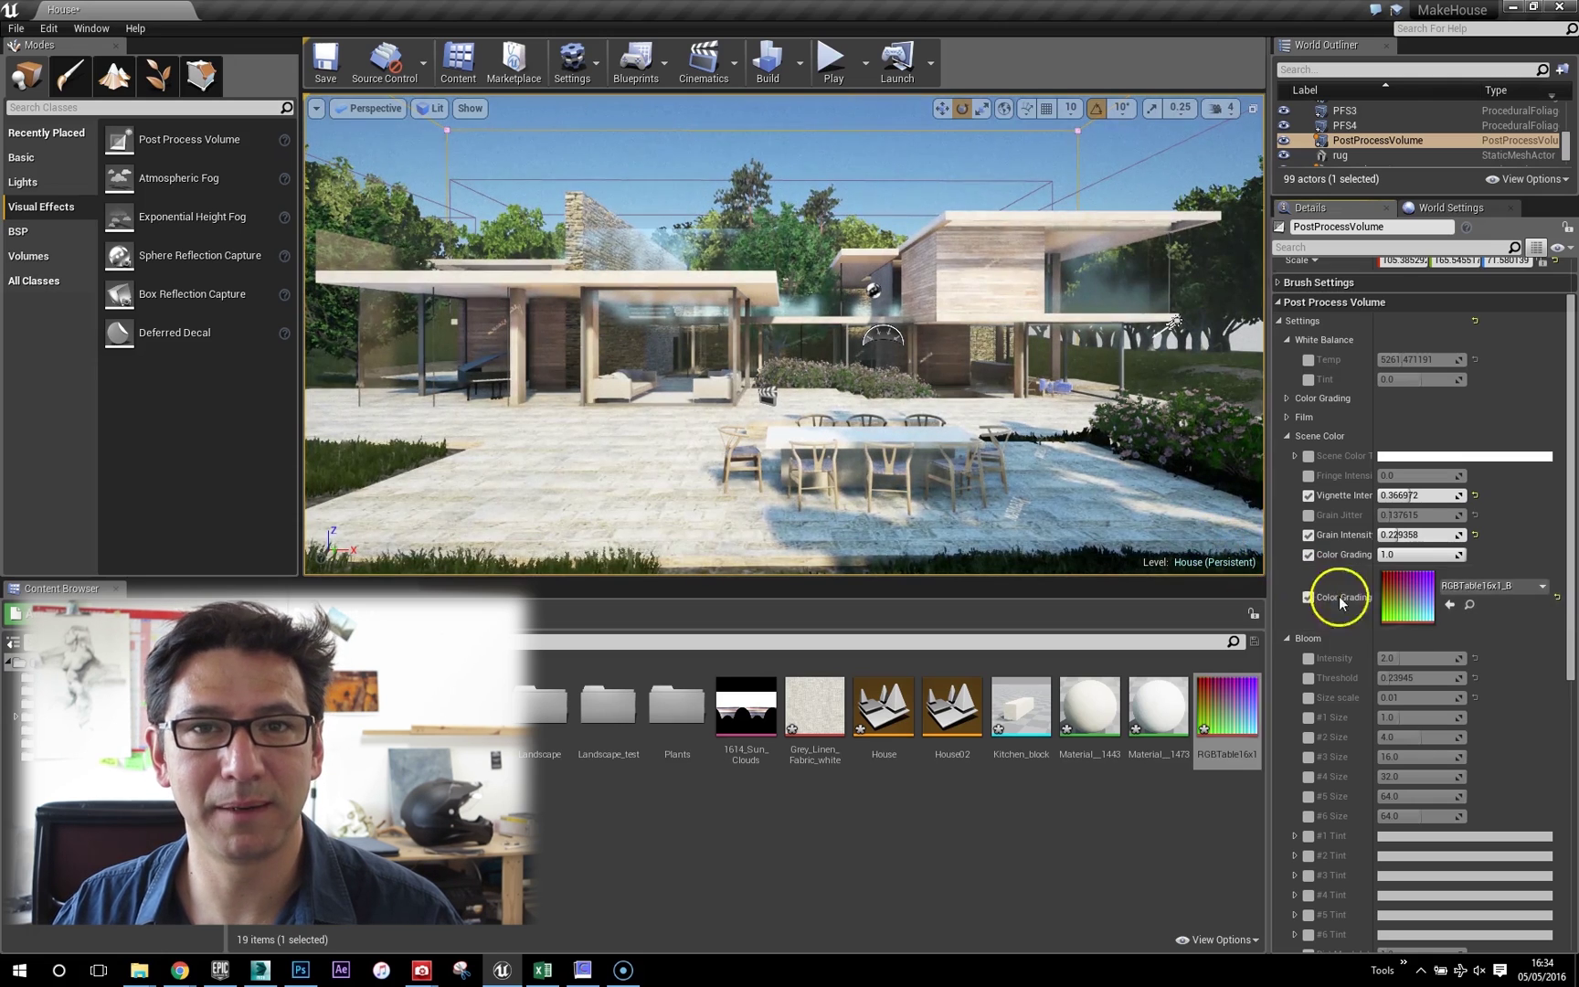
{"action": "right_click_drag", "start_coordinate": [1051, 493], "coordinate": [1037, 423]}
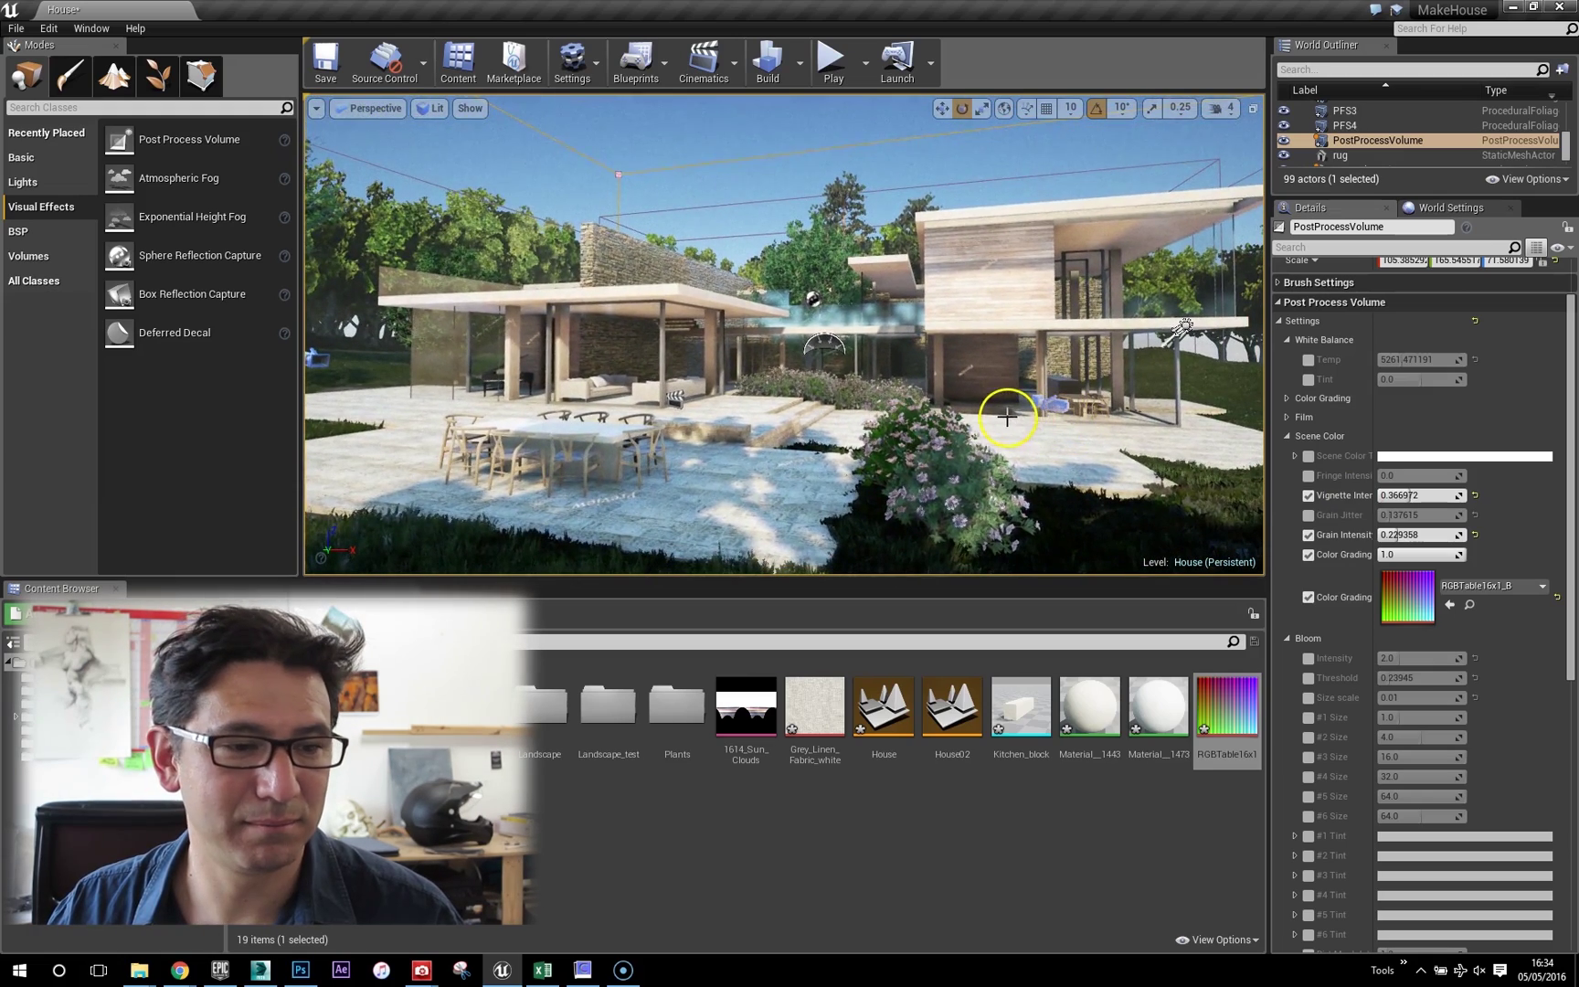